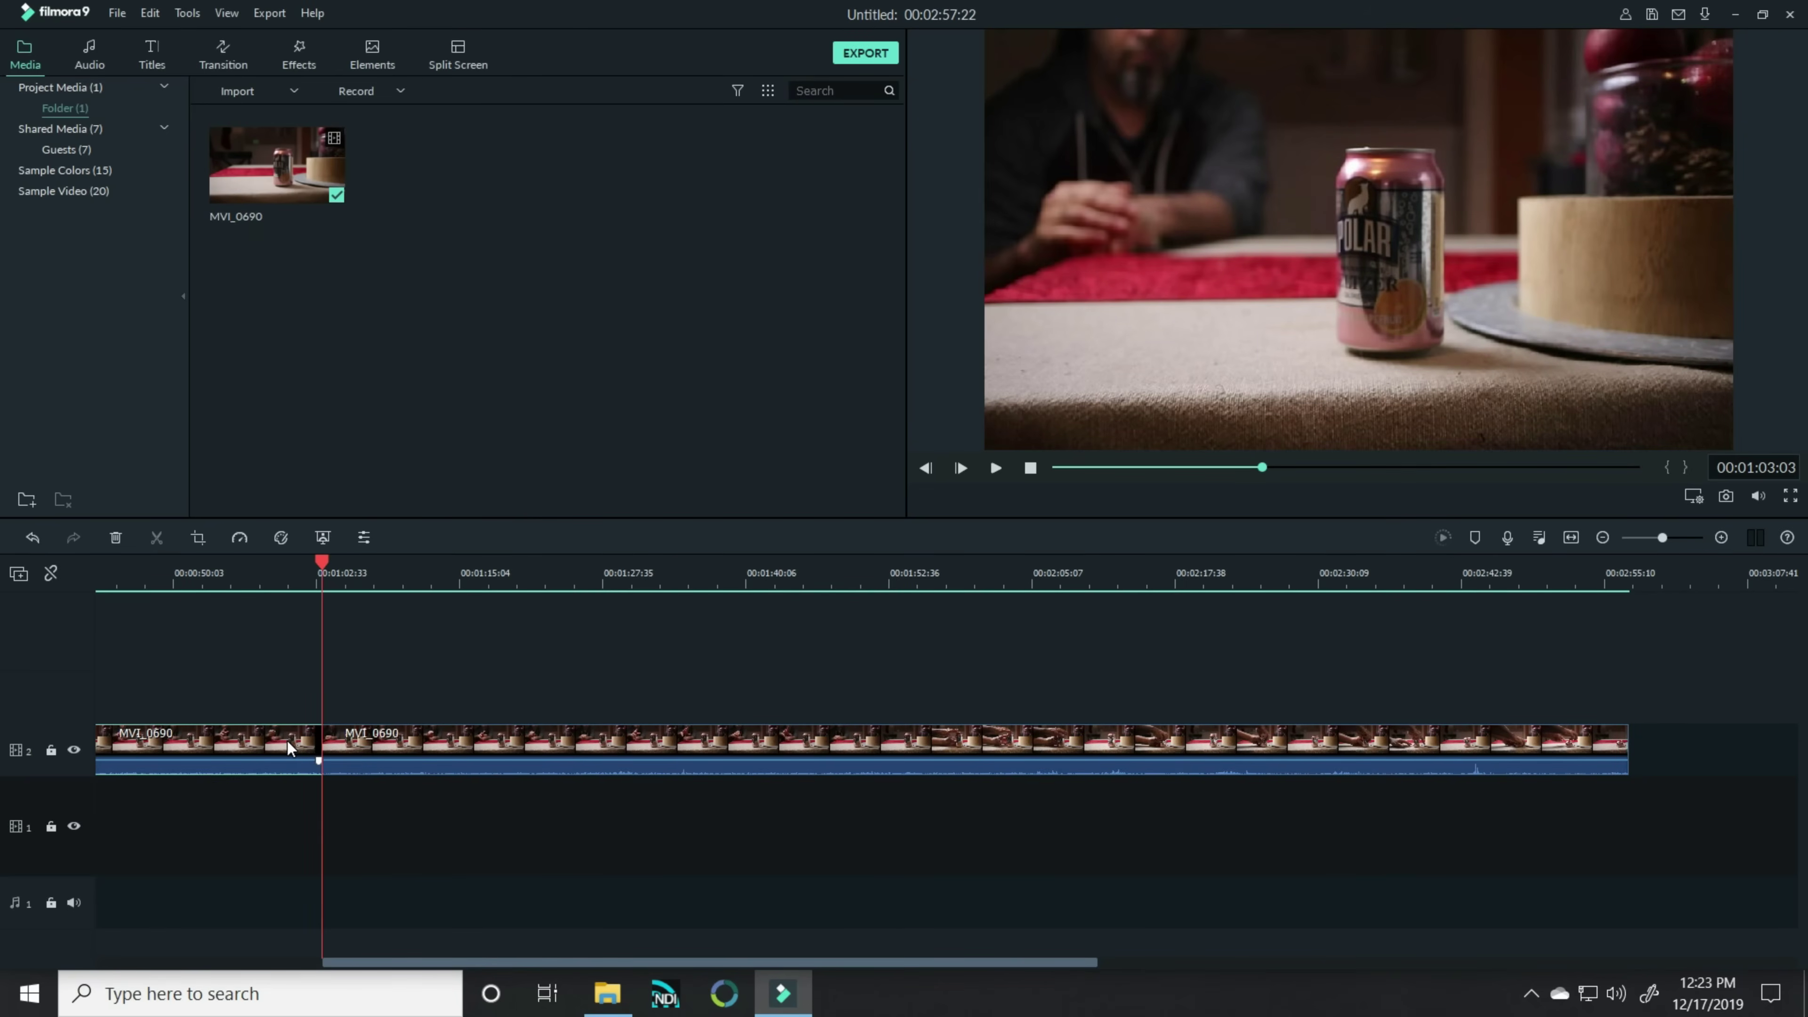
Step: Delete the first split part of MVI_0690 and drag the short first piece onto track 3
key("Delete")
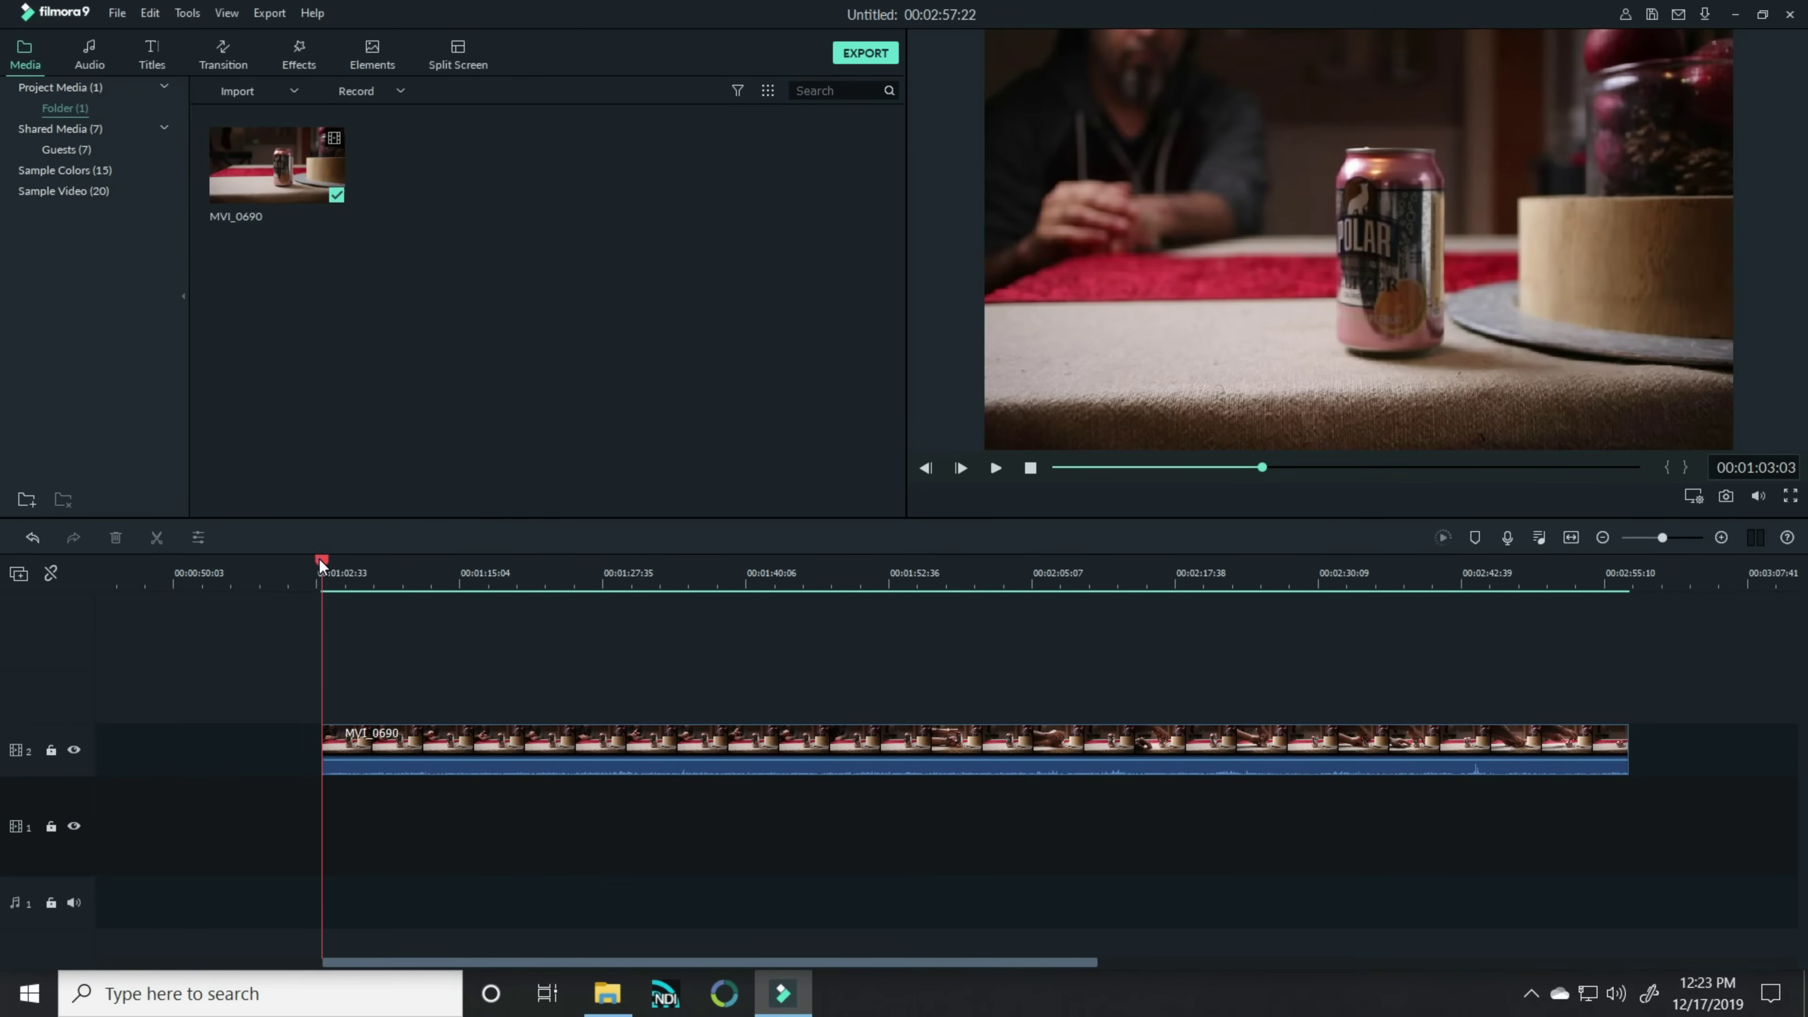
left_click_drag(318, 560, 445, 570)
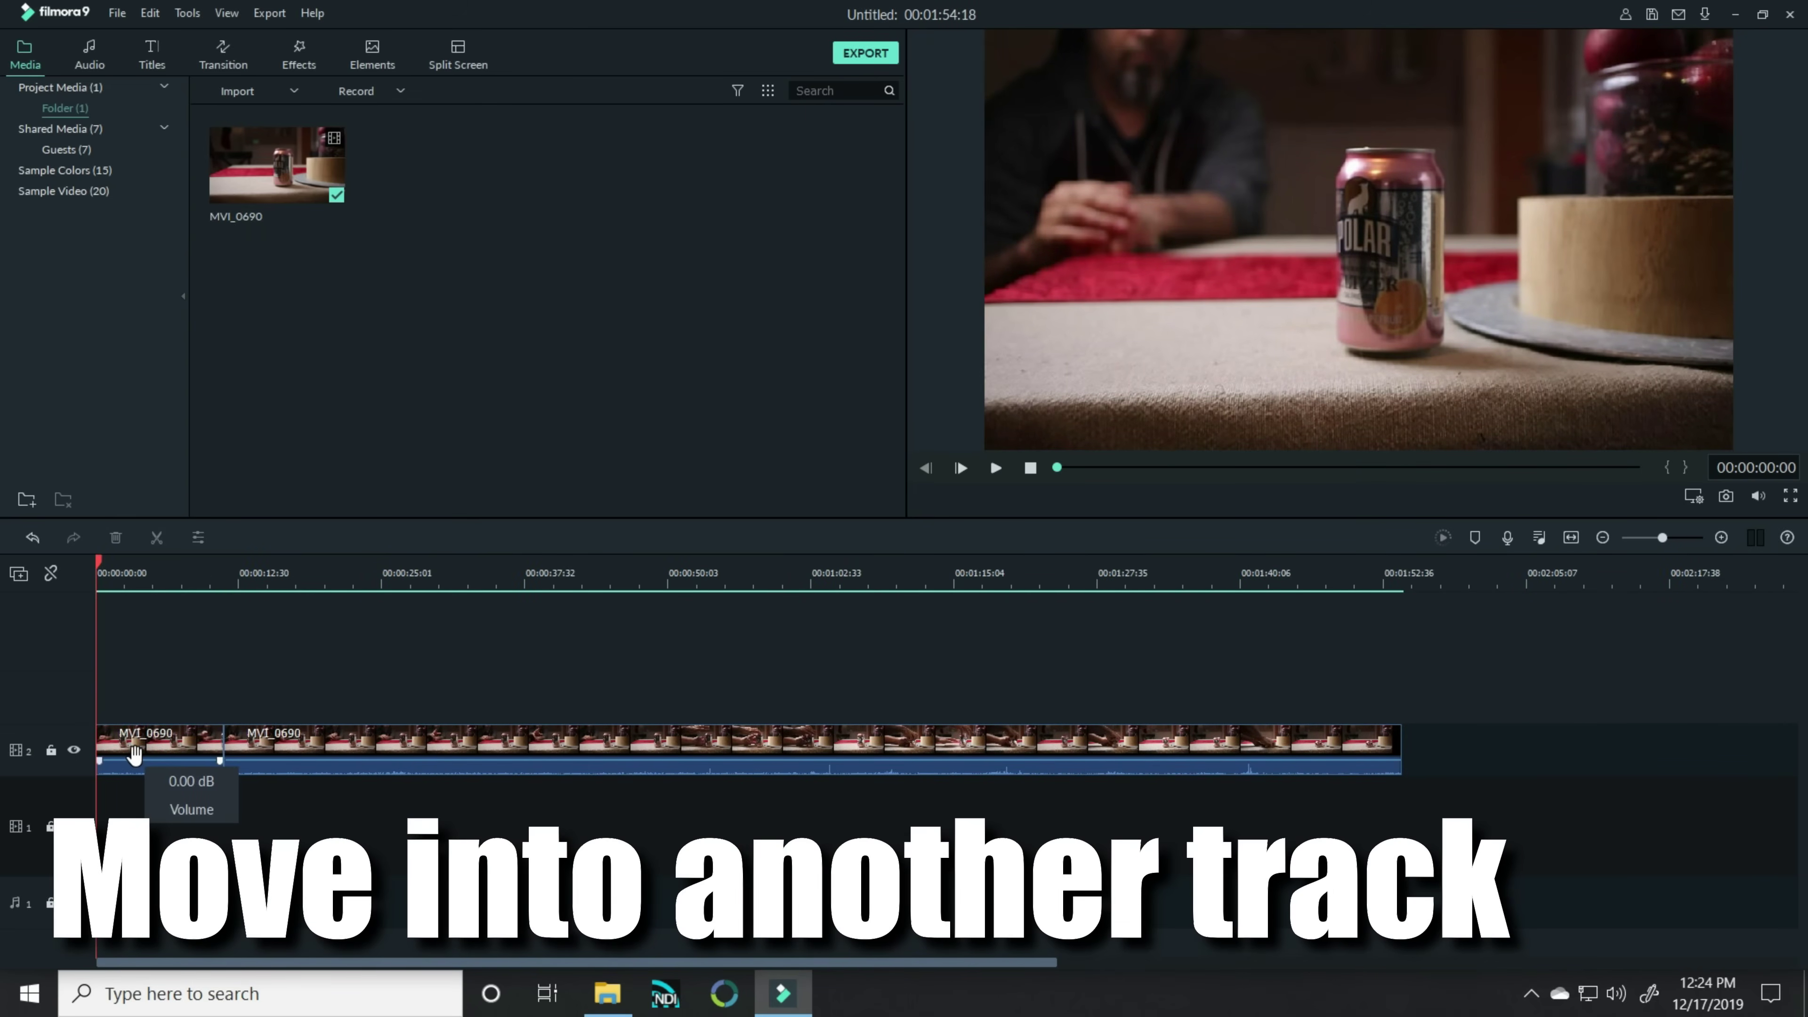
left_click_drag(135, 753, 137, 692)
Step: Open the track 3 piece's settings and scrub the playhead back to about 00:00:46:26
double_click(137, 692)
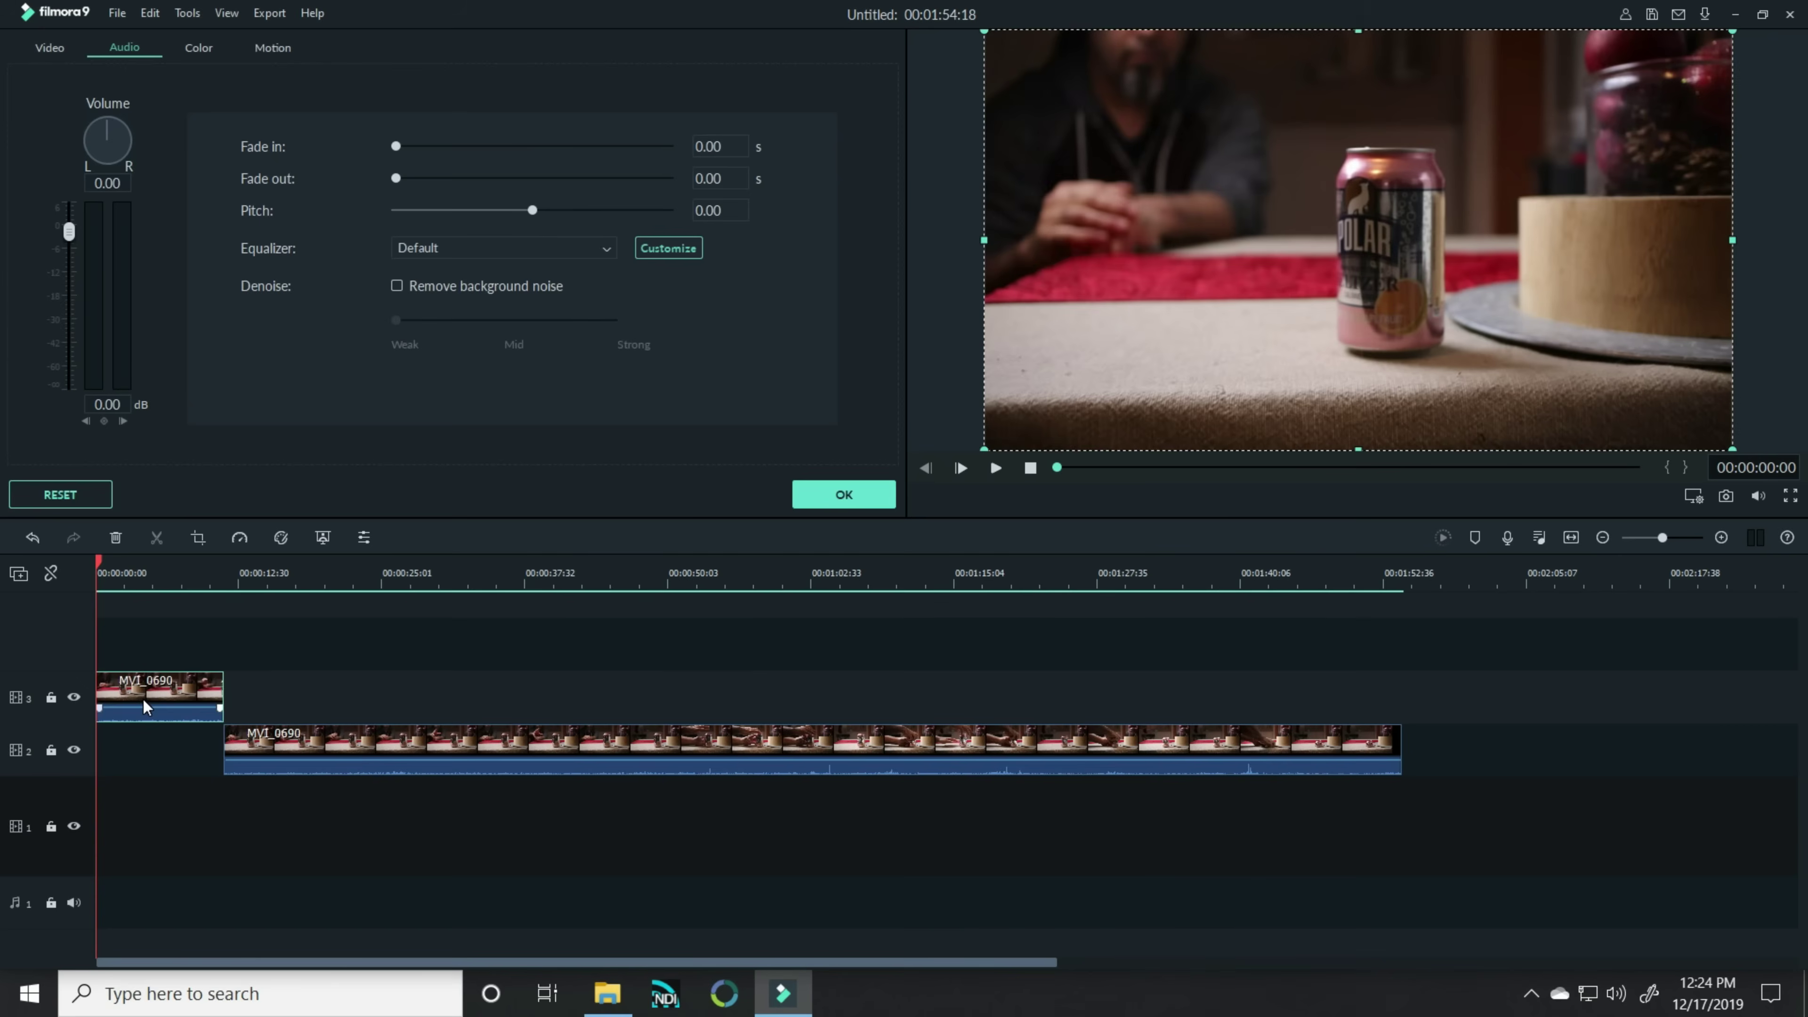
left_click(683, 577)
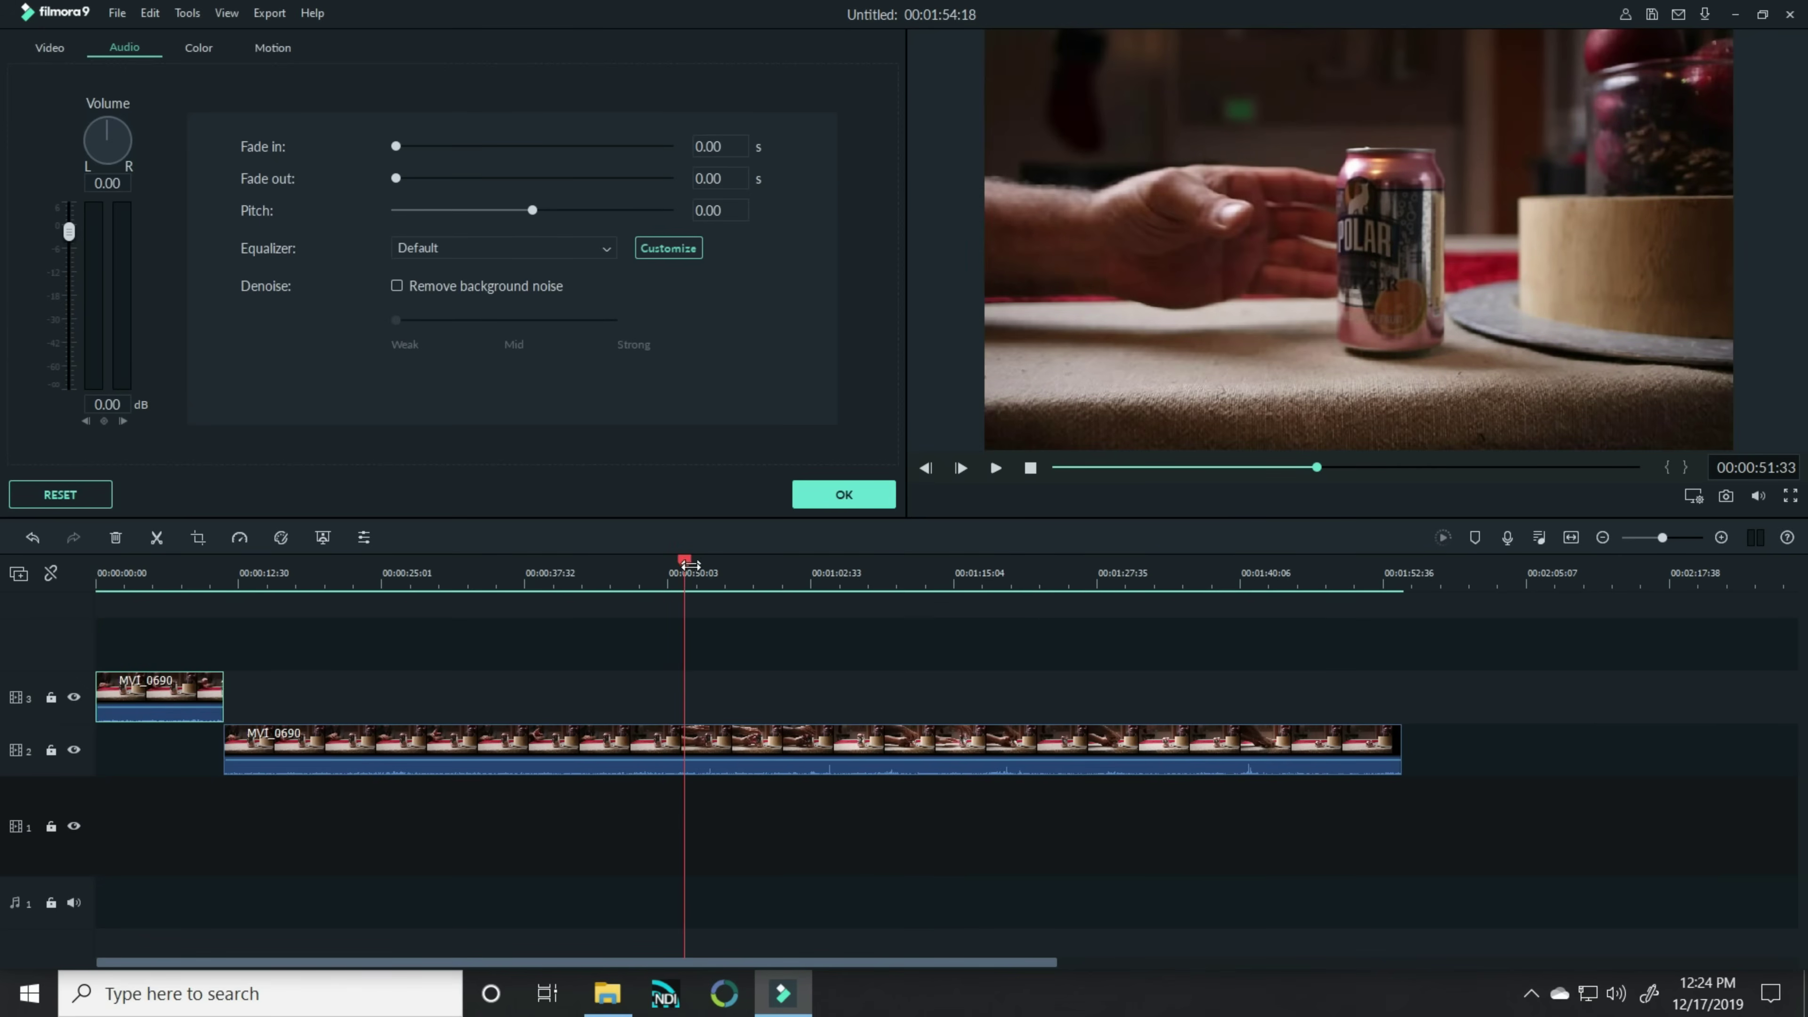
left_click_drag(683, 569, 628, 576)
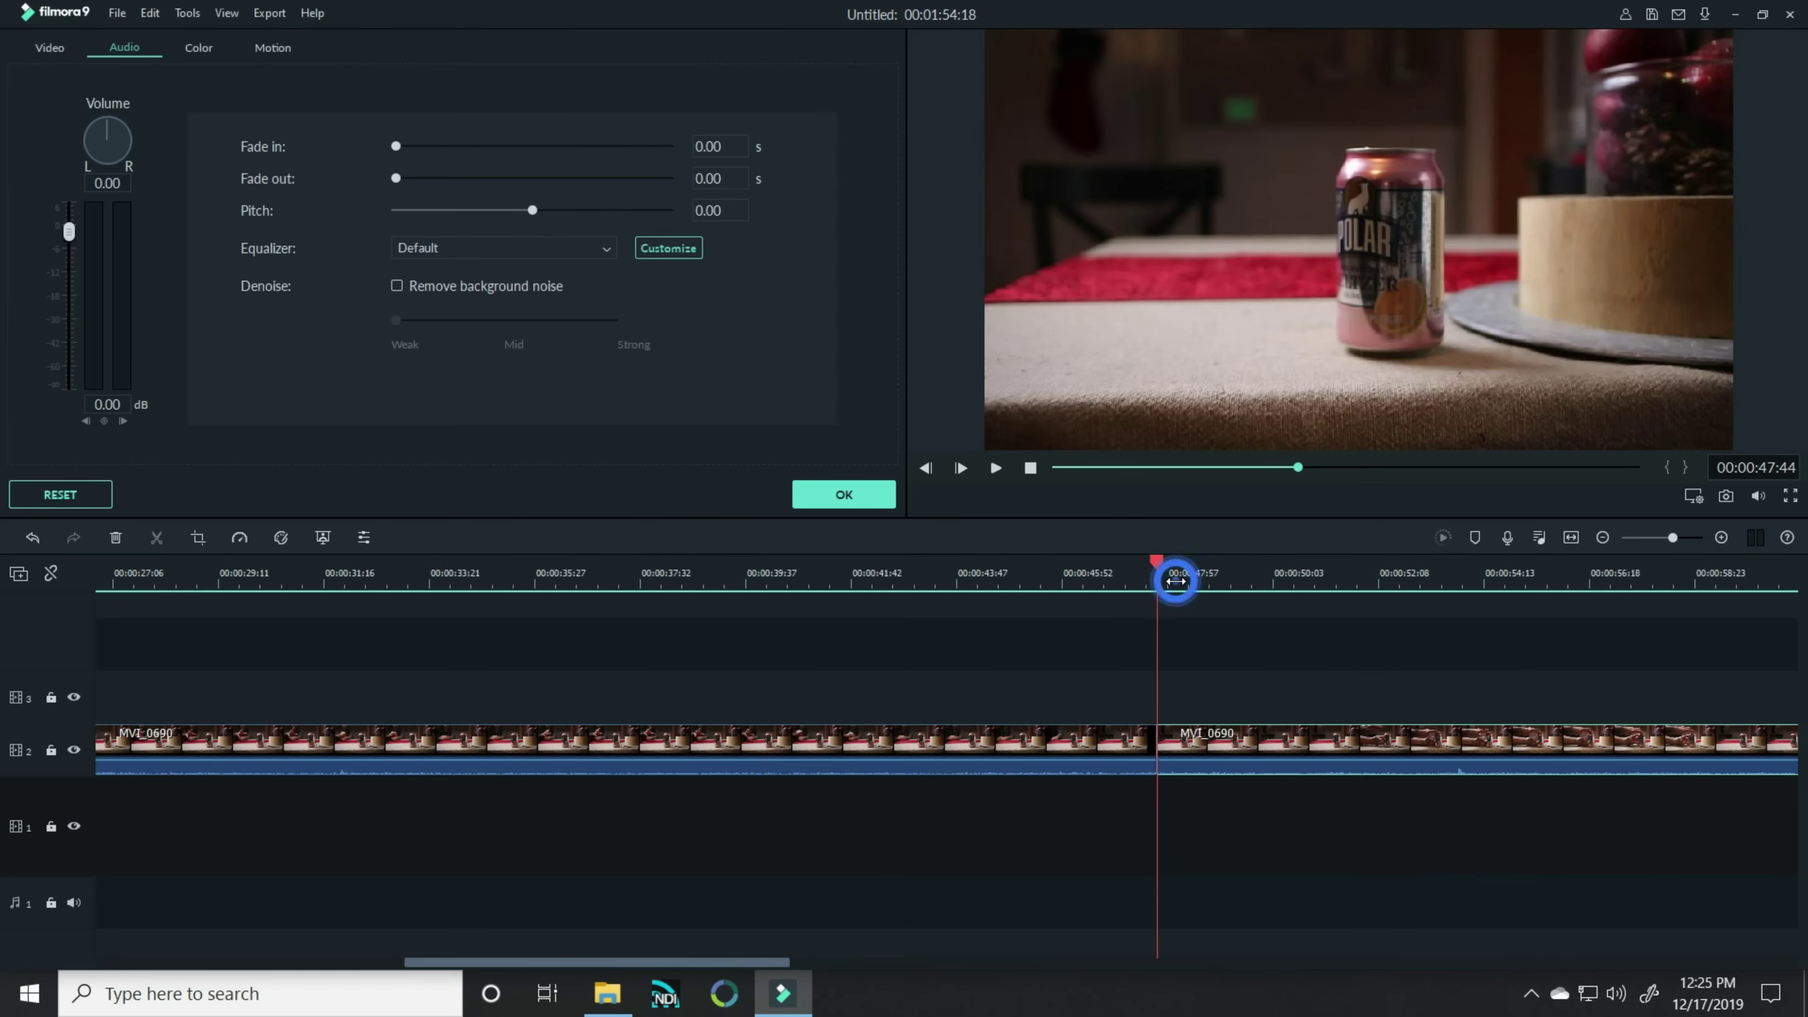
Step: Zoom in, split MVI_0690 at 00:00:48:12, and select the isolated one-frame piece
scroll(1221, 570, "up", 5)
left_click(1429, 570)
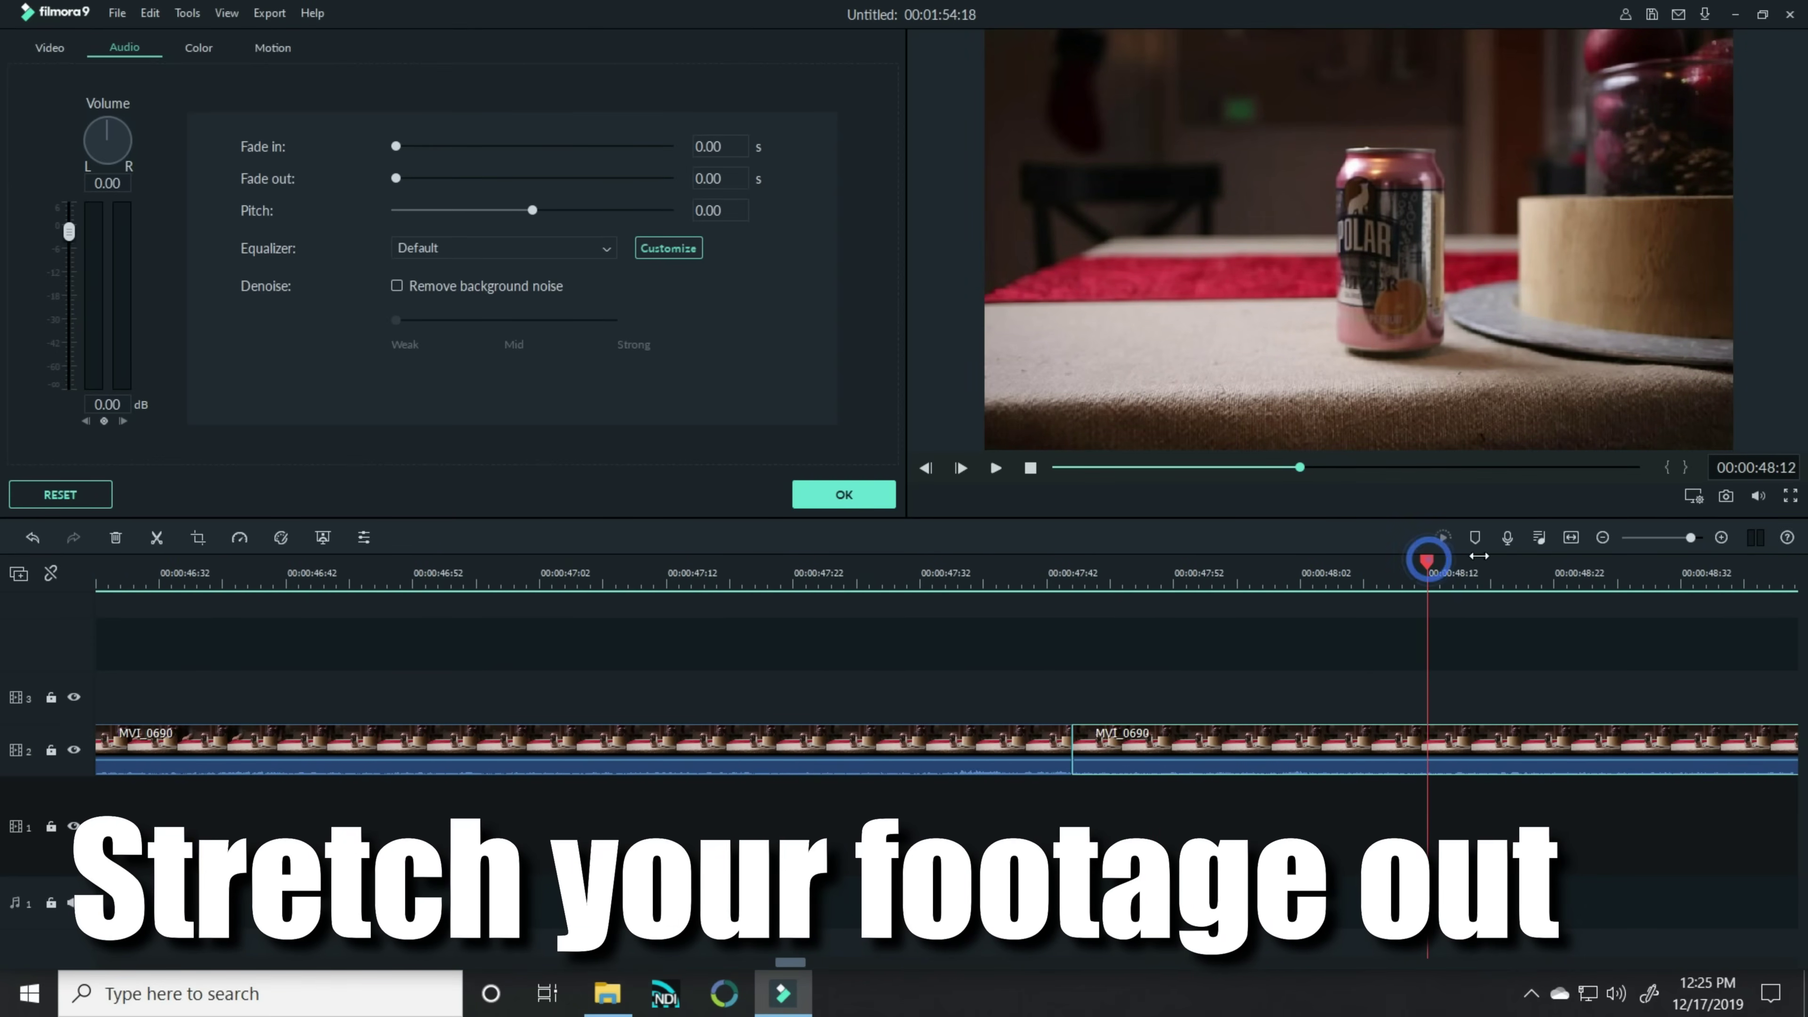
scroll(740, 602, "up", 2)
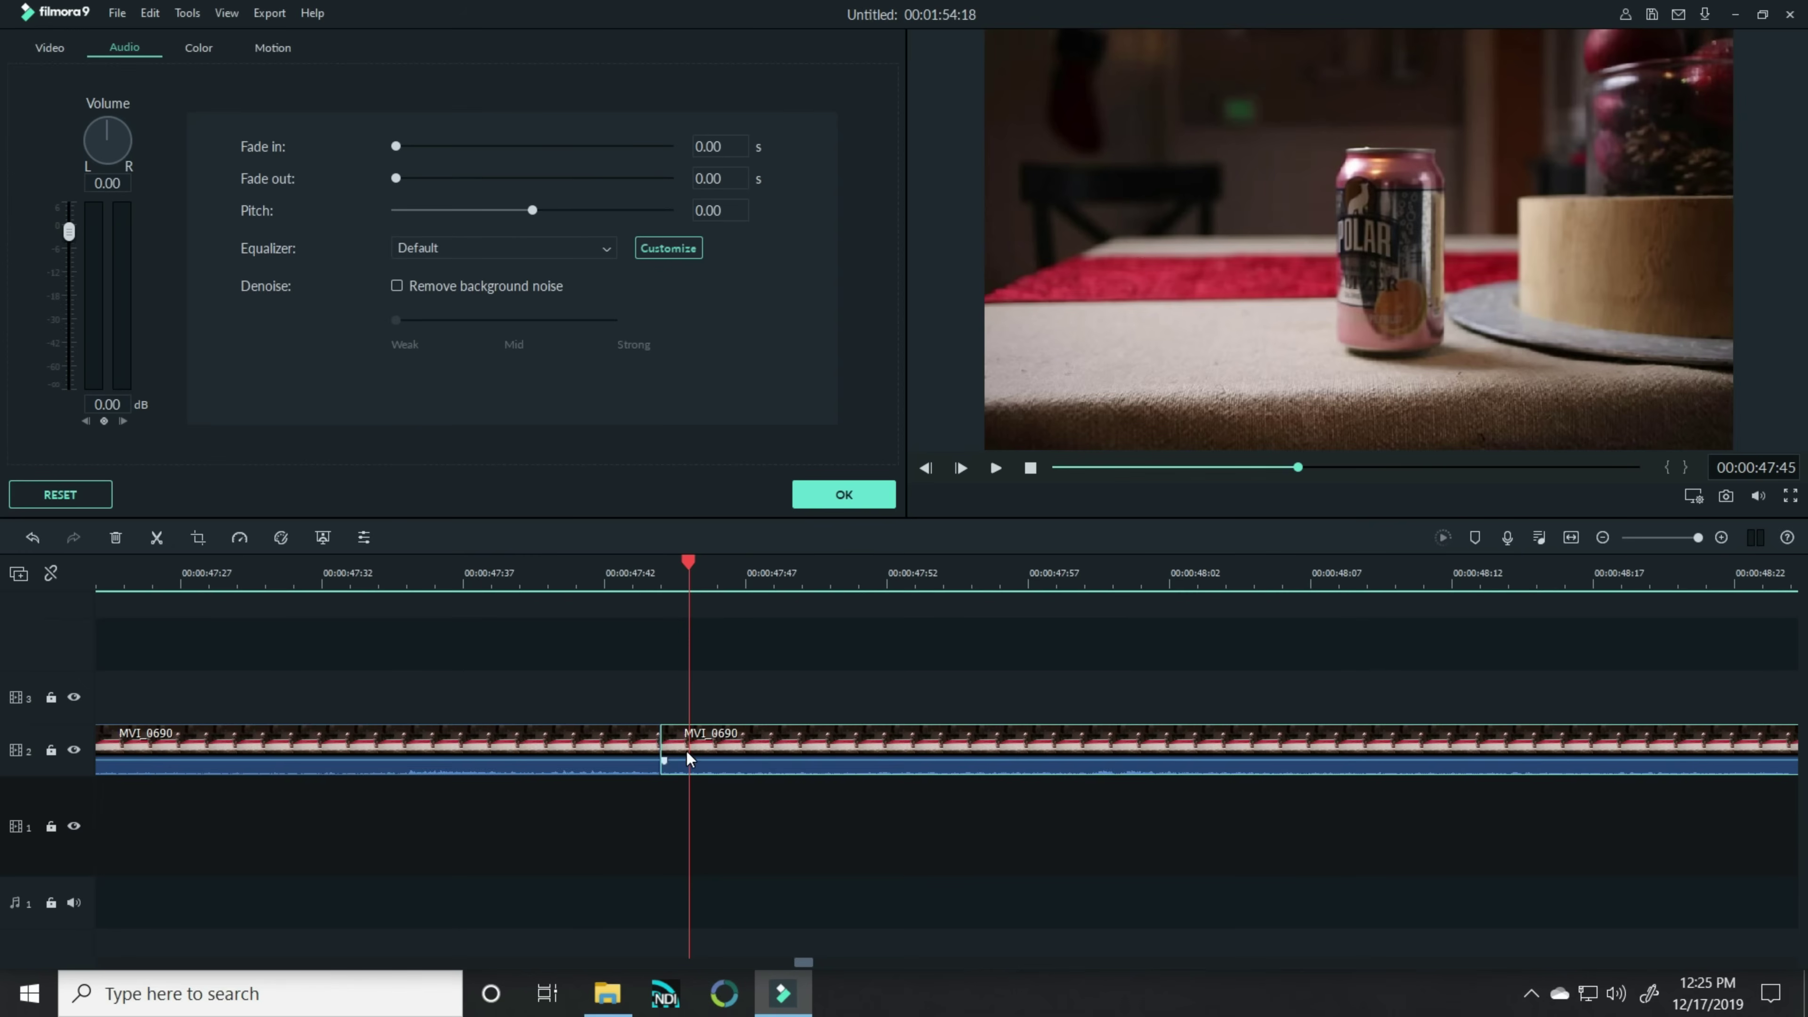
left_click(159, 539)
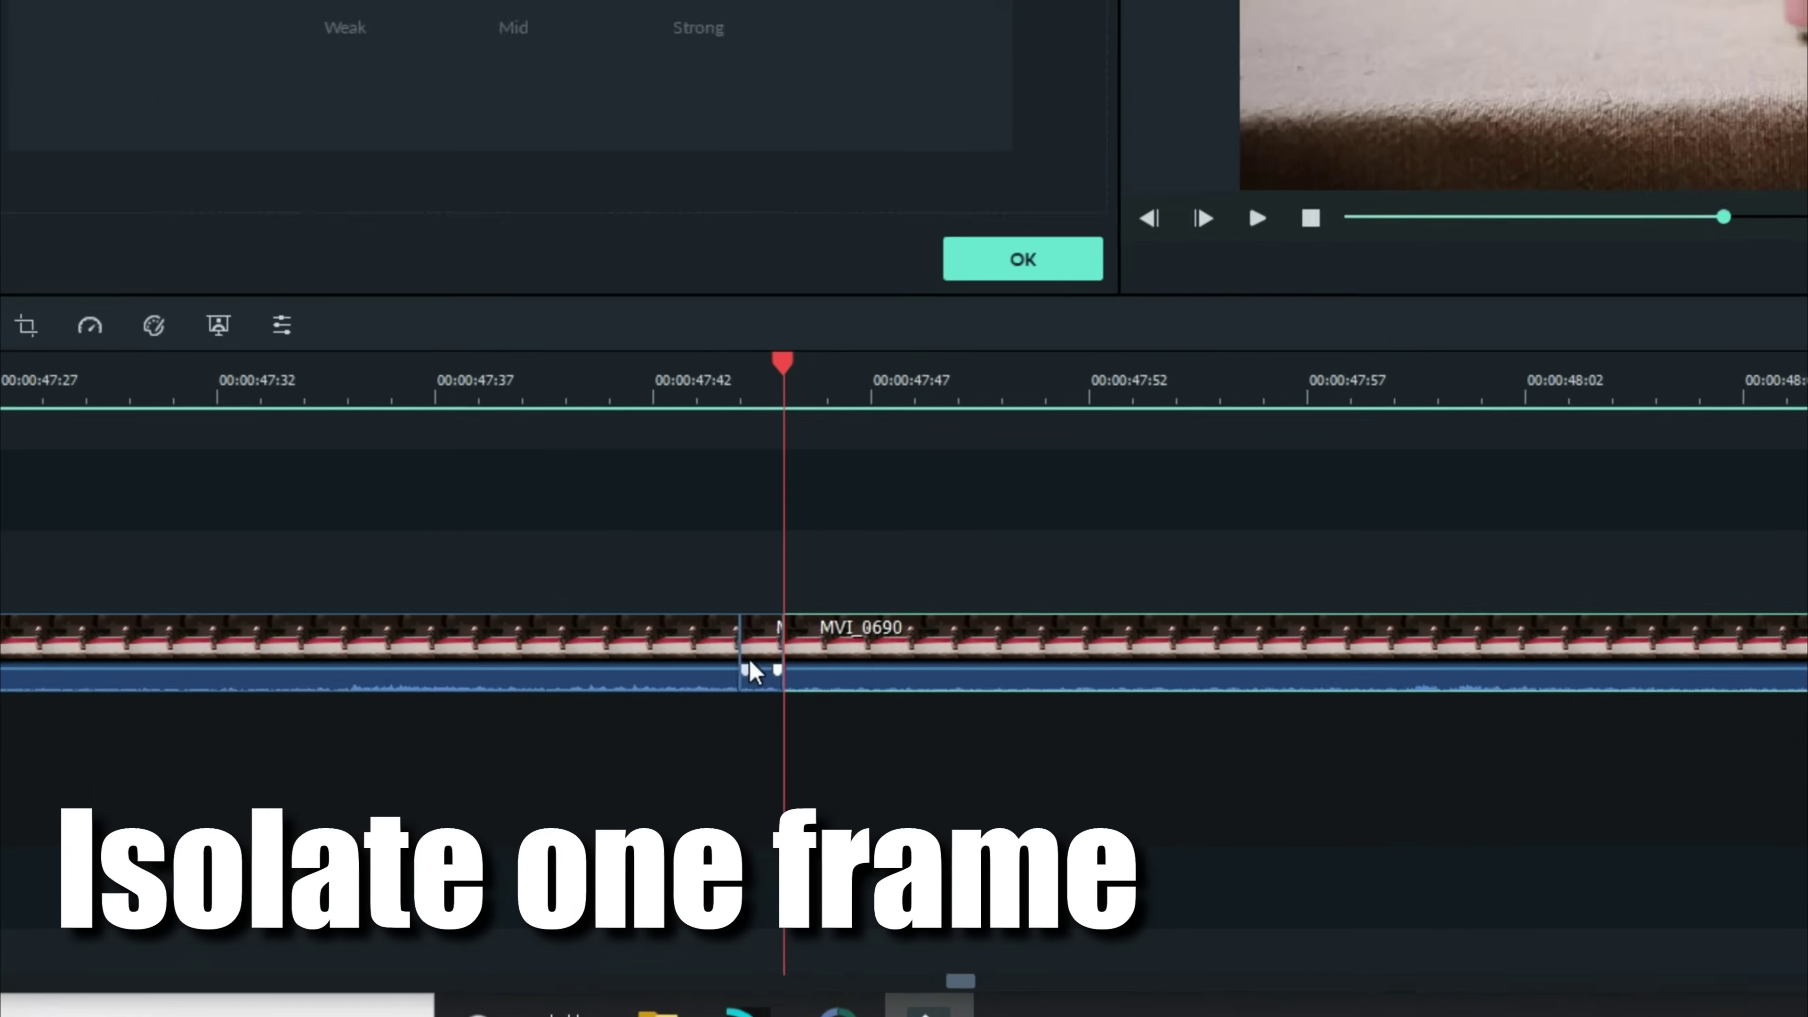
left_click(673, 754)
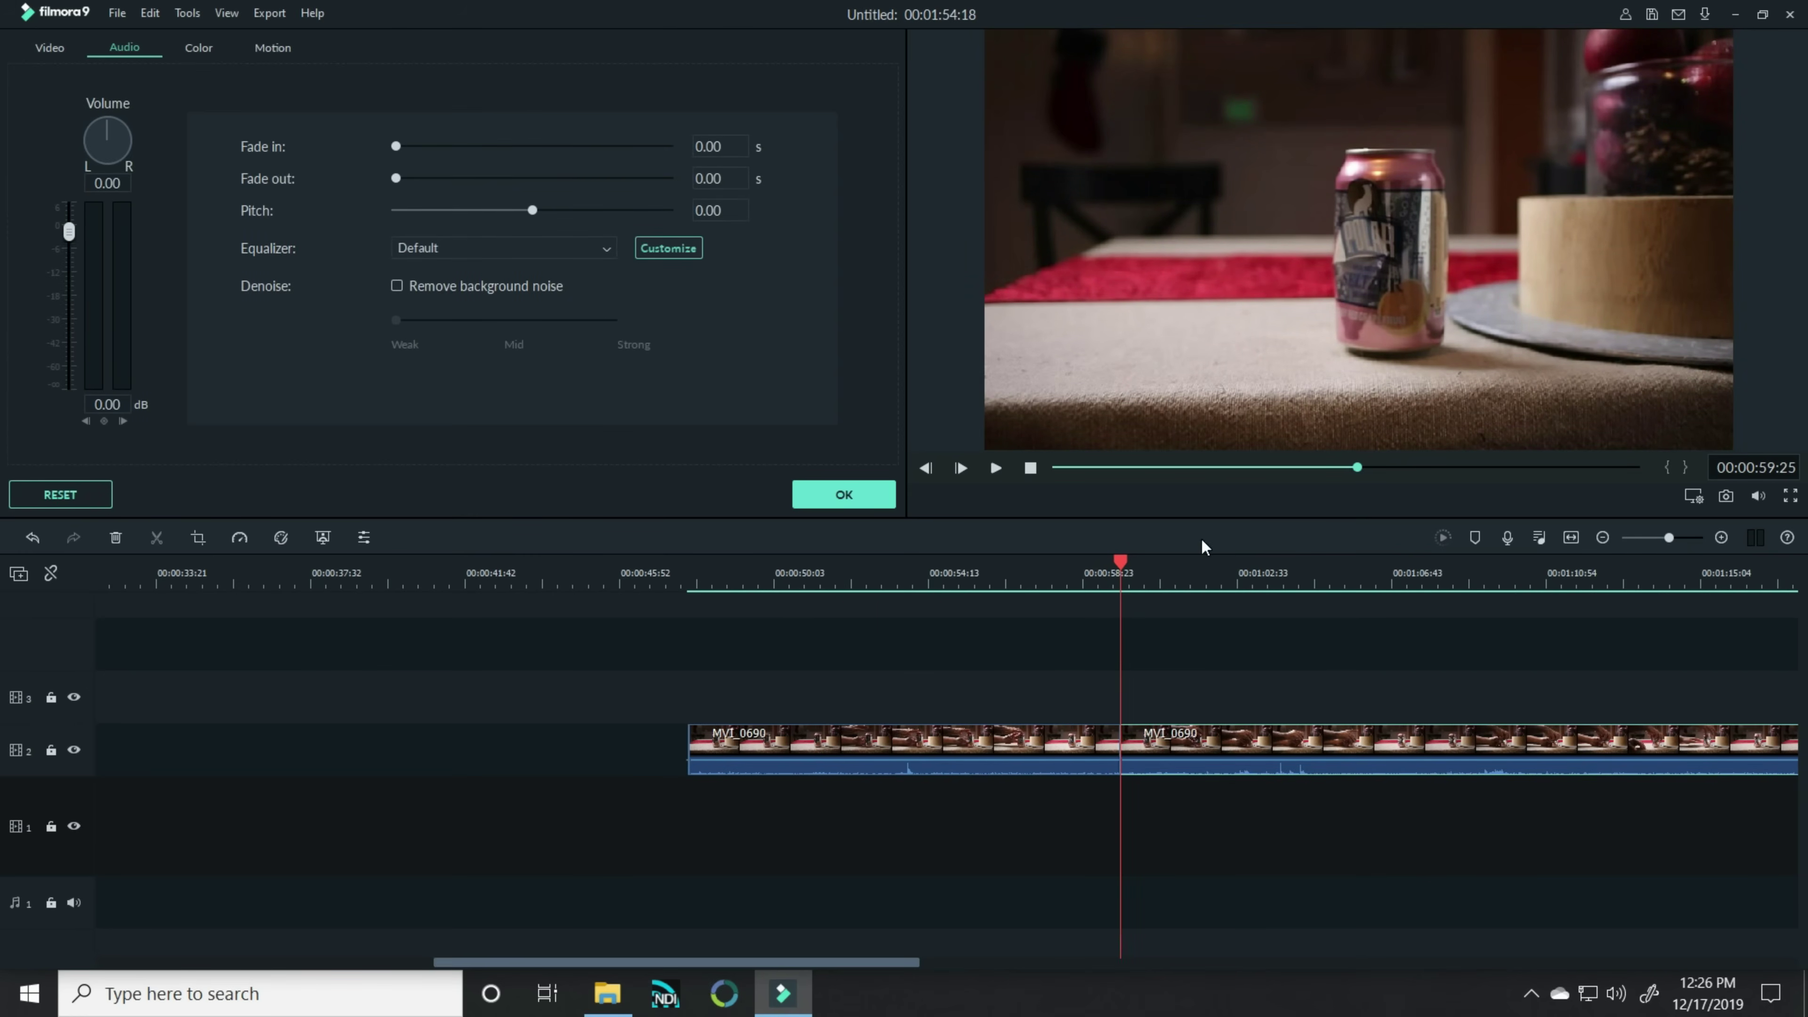
Step: At maximum zoom, isolate the frame at 00:00:59:26 and delete the footage before it
left_click_drag(1679, 543, 1716, 543)
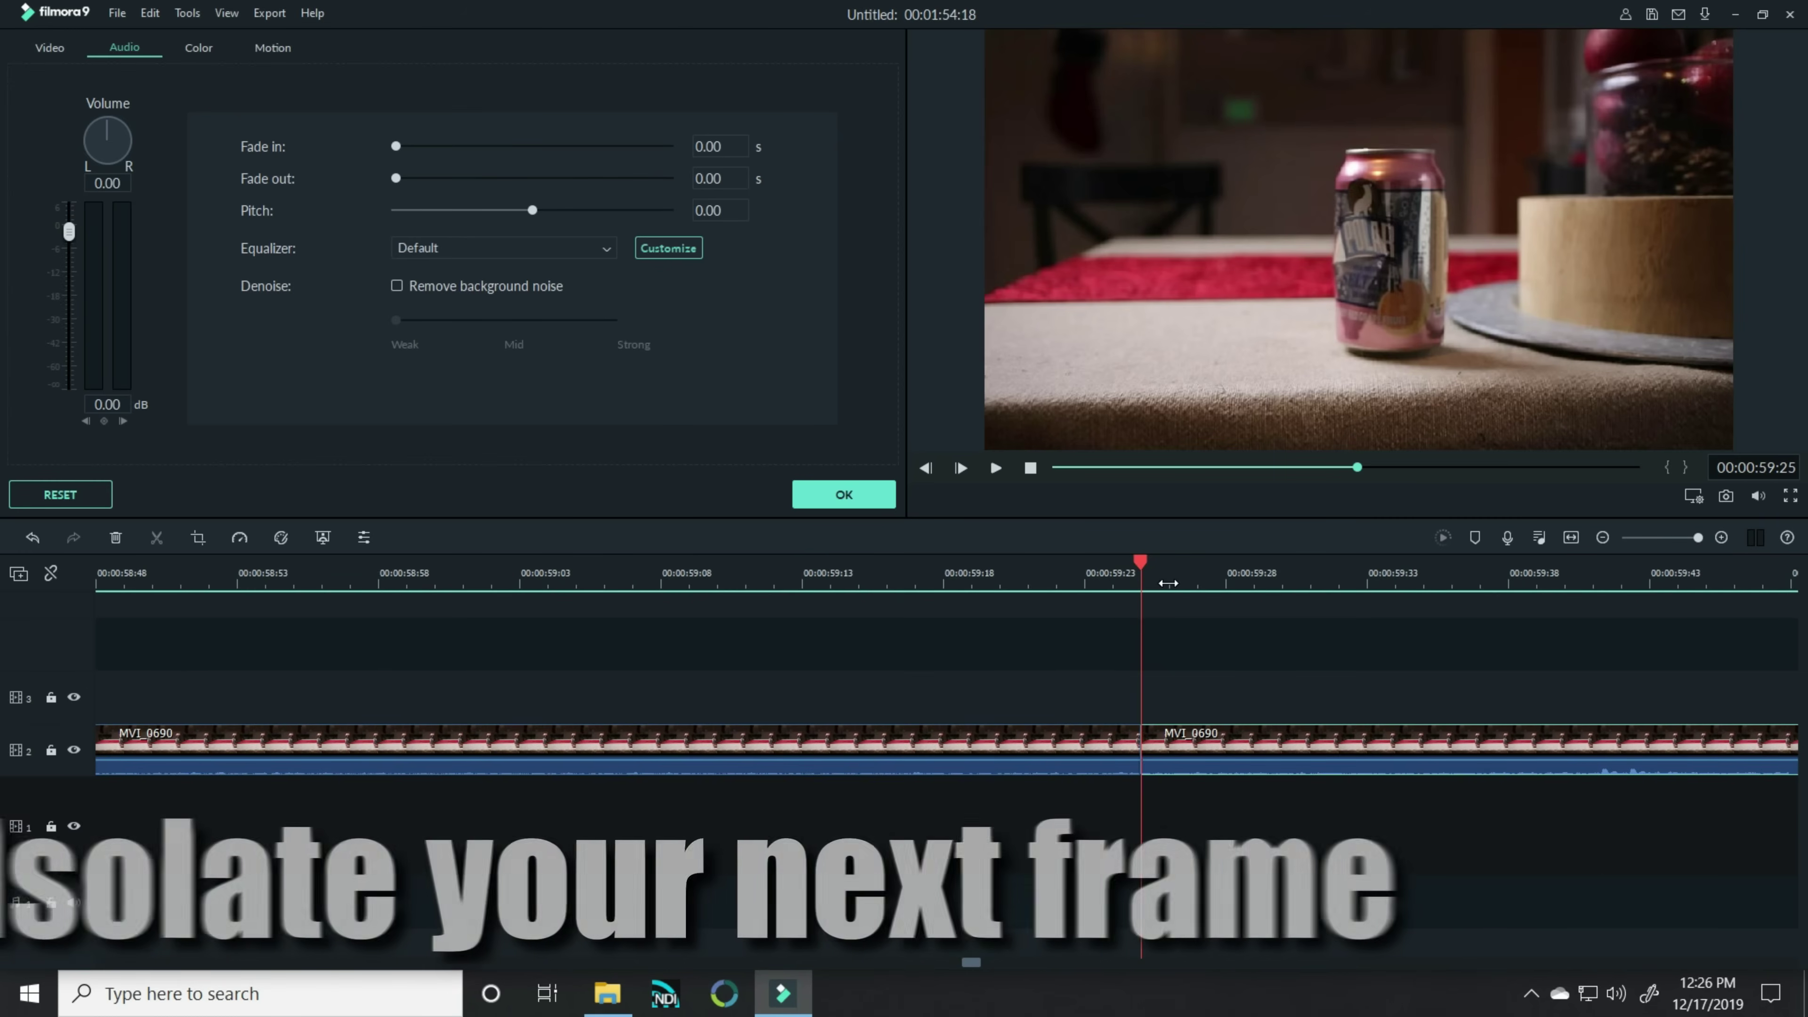
left_click(1169, 580)
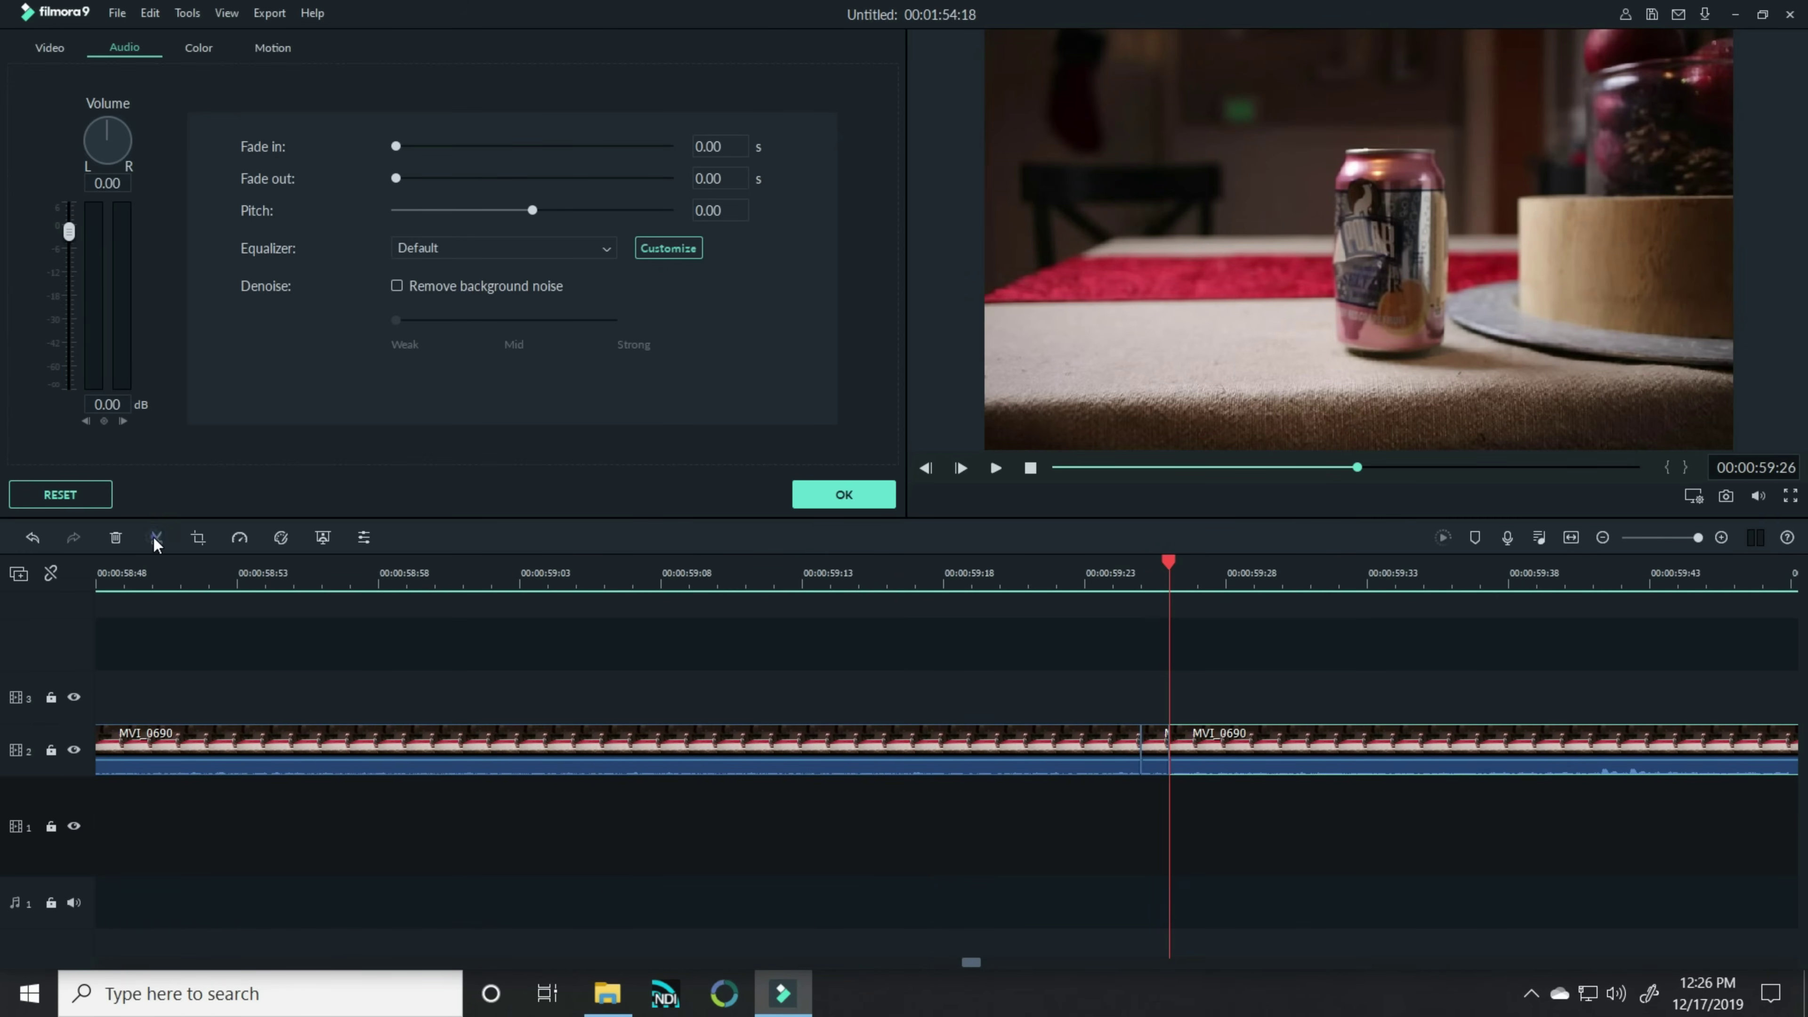
left_click(912, 741)
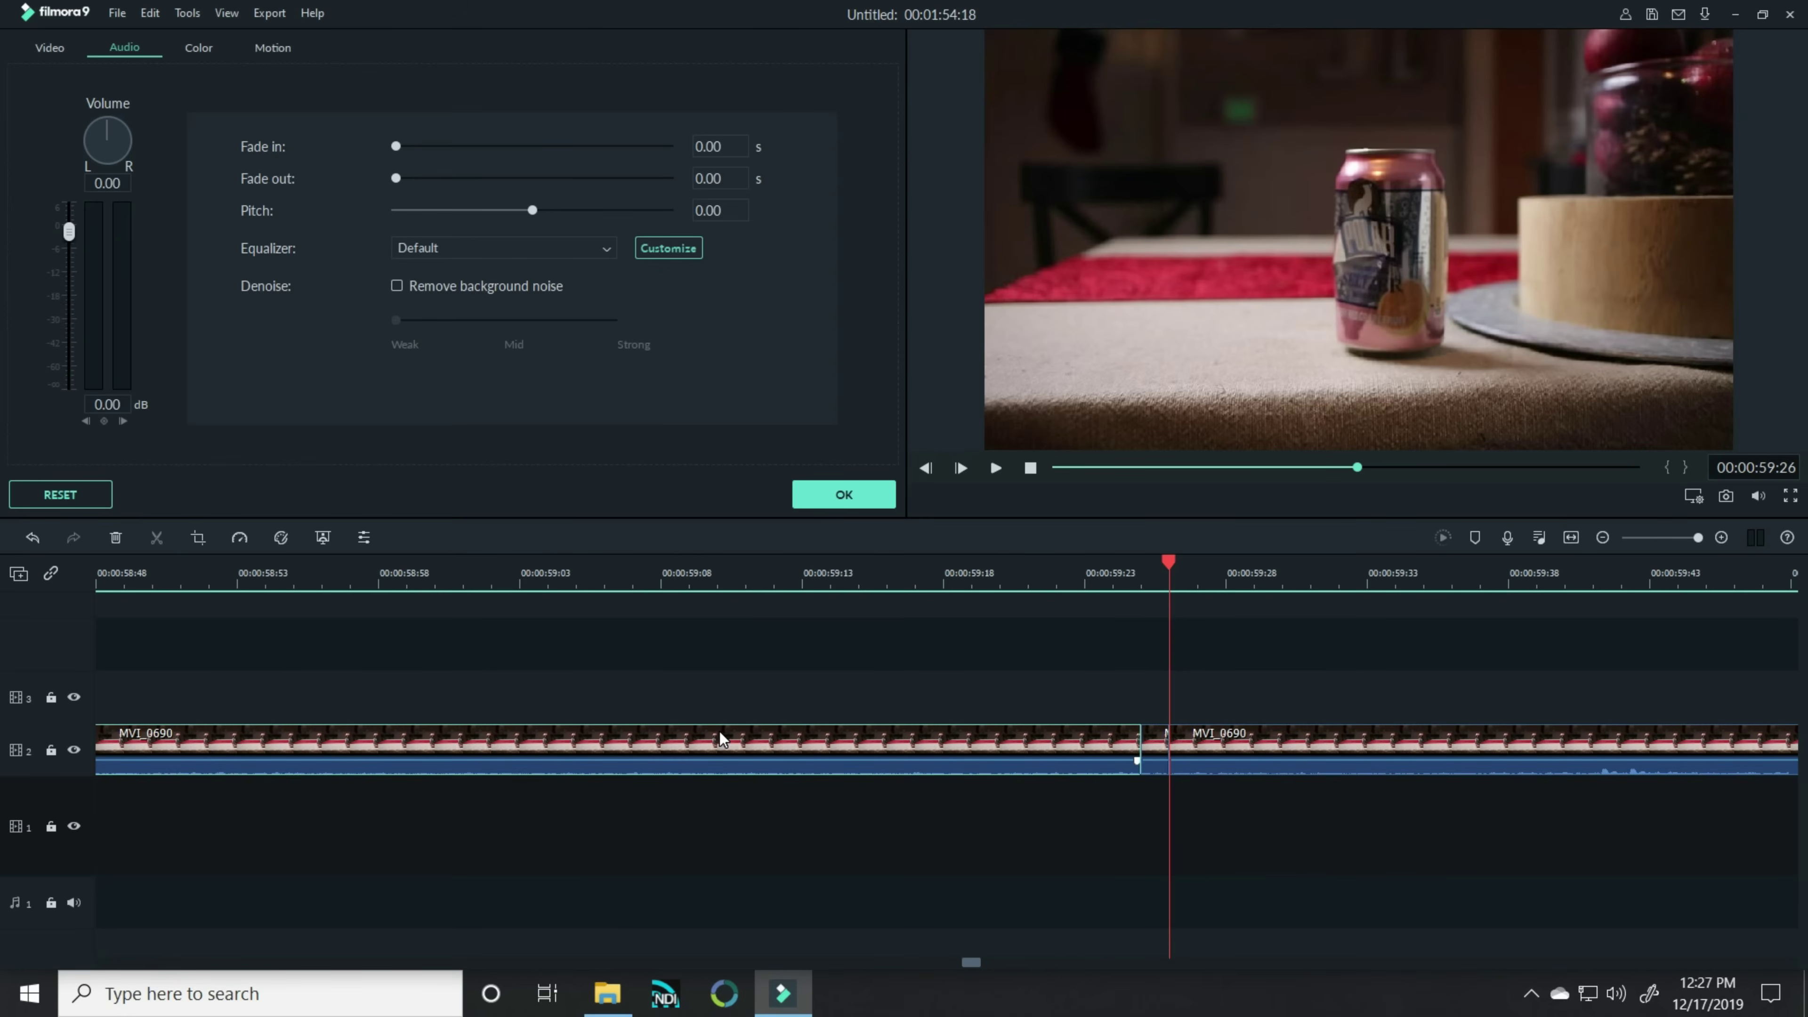
key("Delete")
key("space")
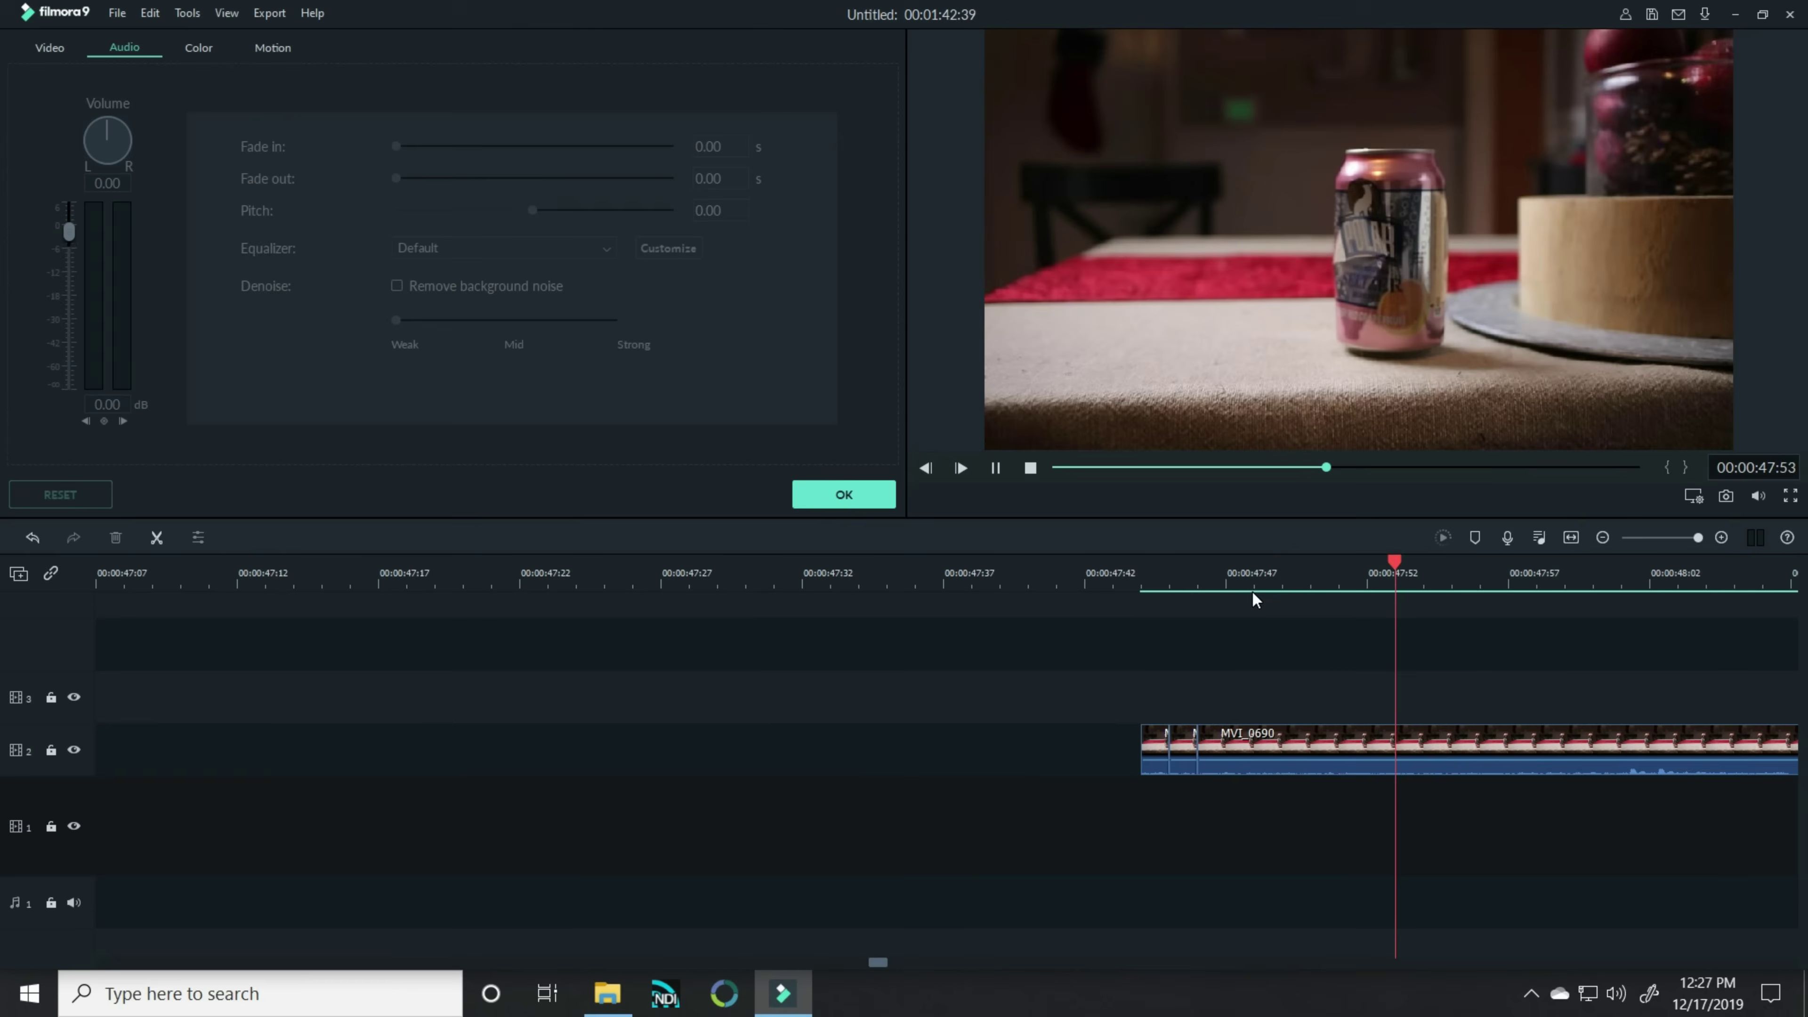
key("space")
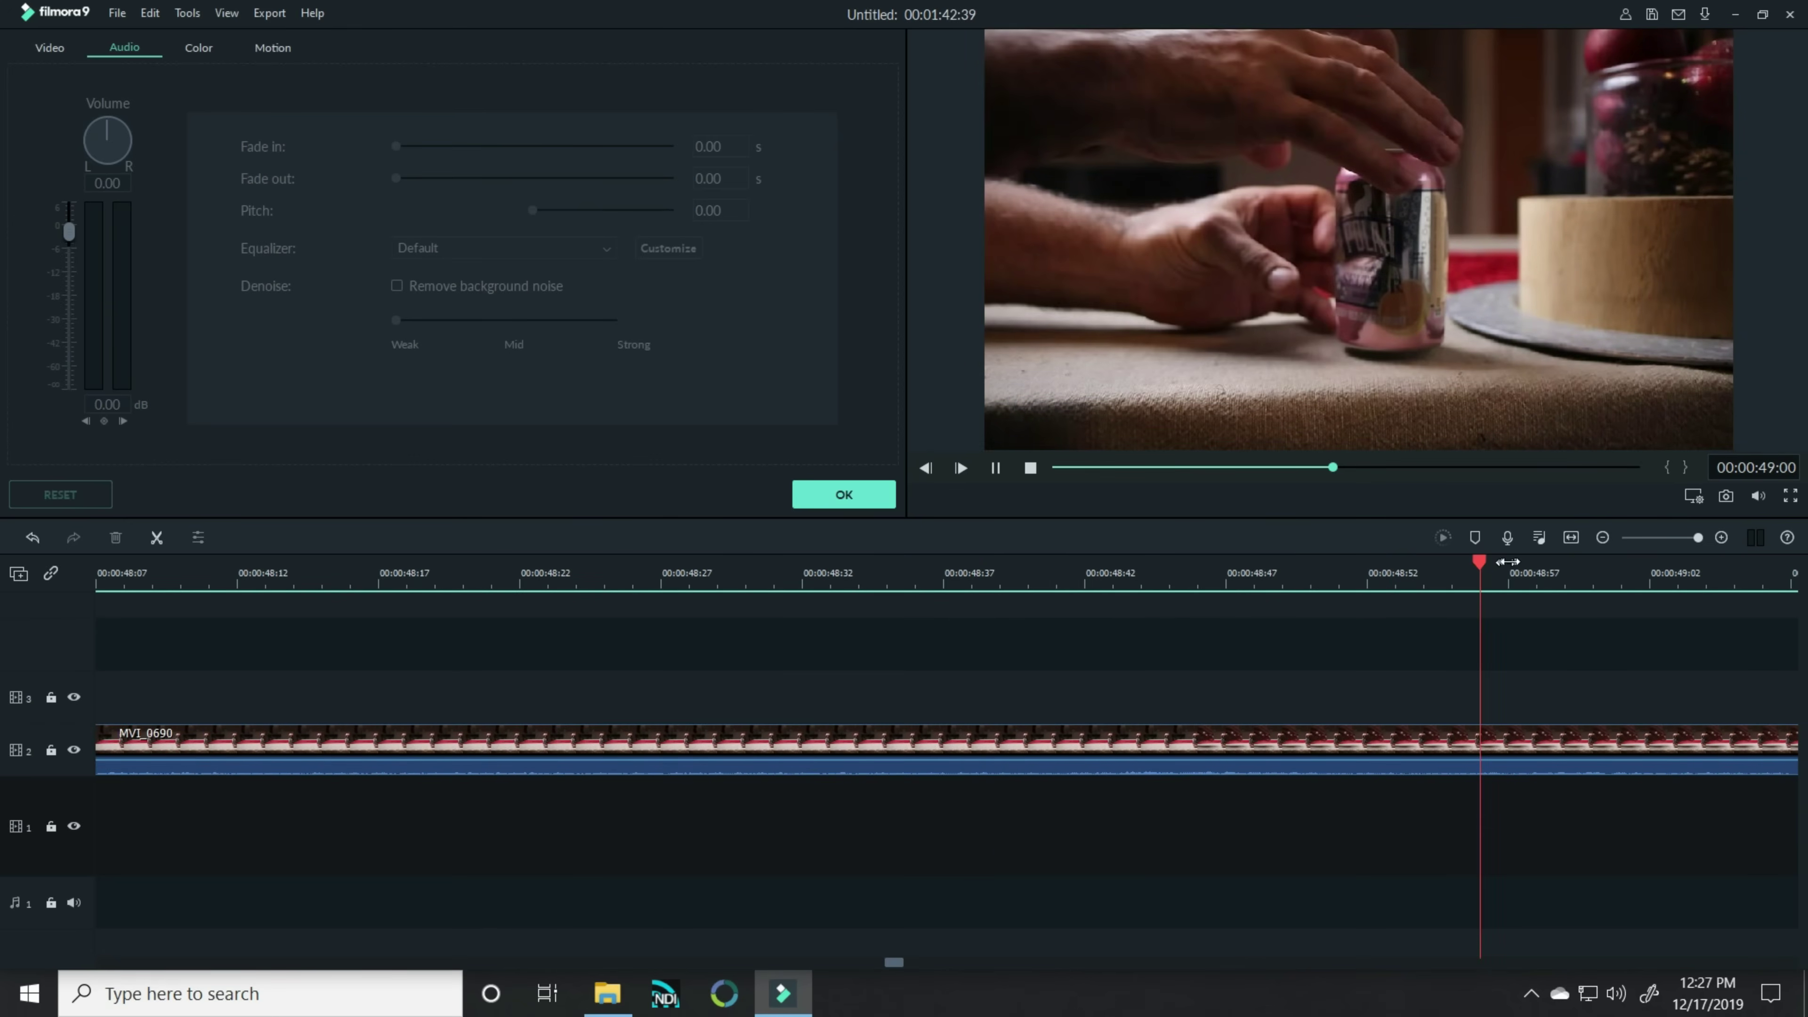
Step: Split one frame apart near 00:00:55:50 and delete the footage between the isolated frames
scroll(1508, 562, "down", 3)
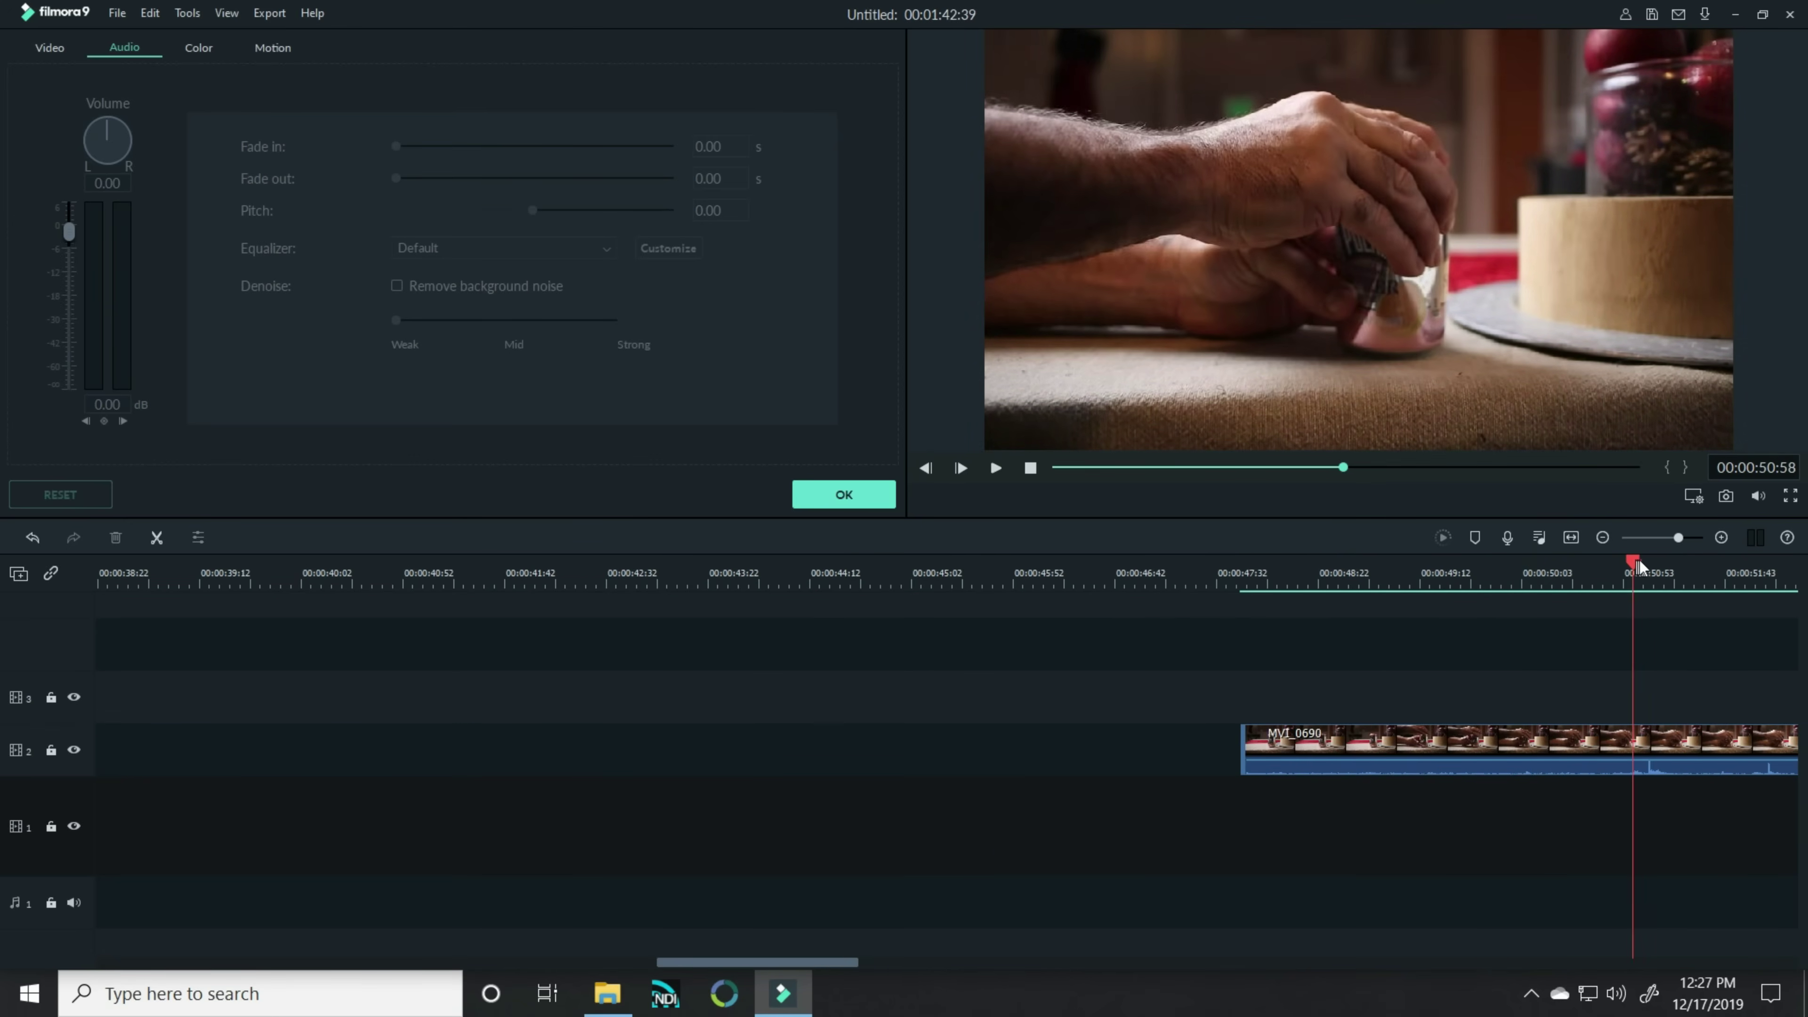
left_click_drag(1637, 564, 1038, 571)
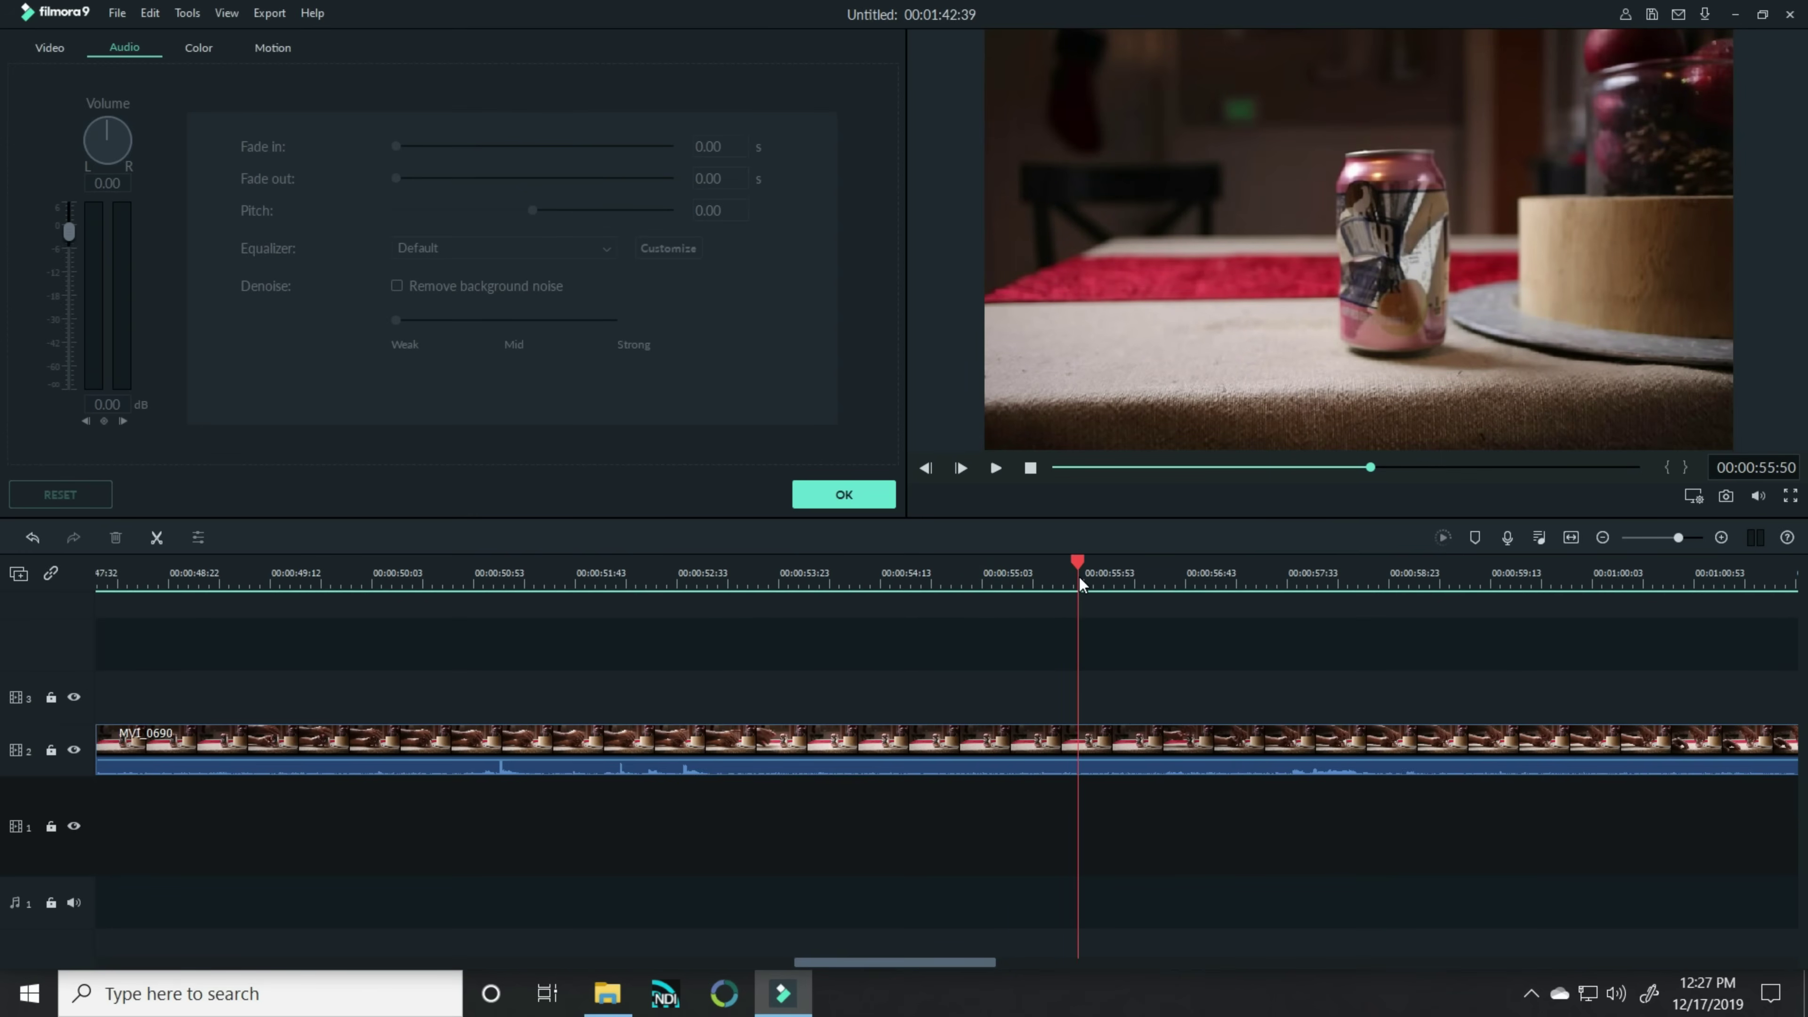
key("ctrl+b")
scroll(1124, 581, "up", 3)
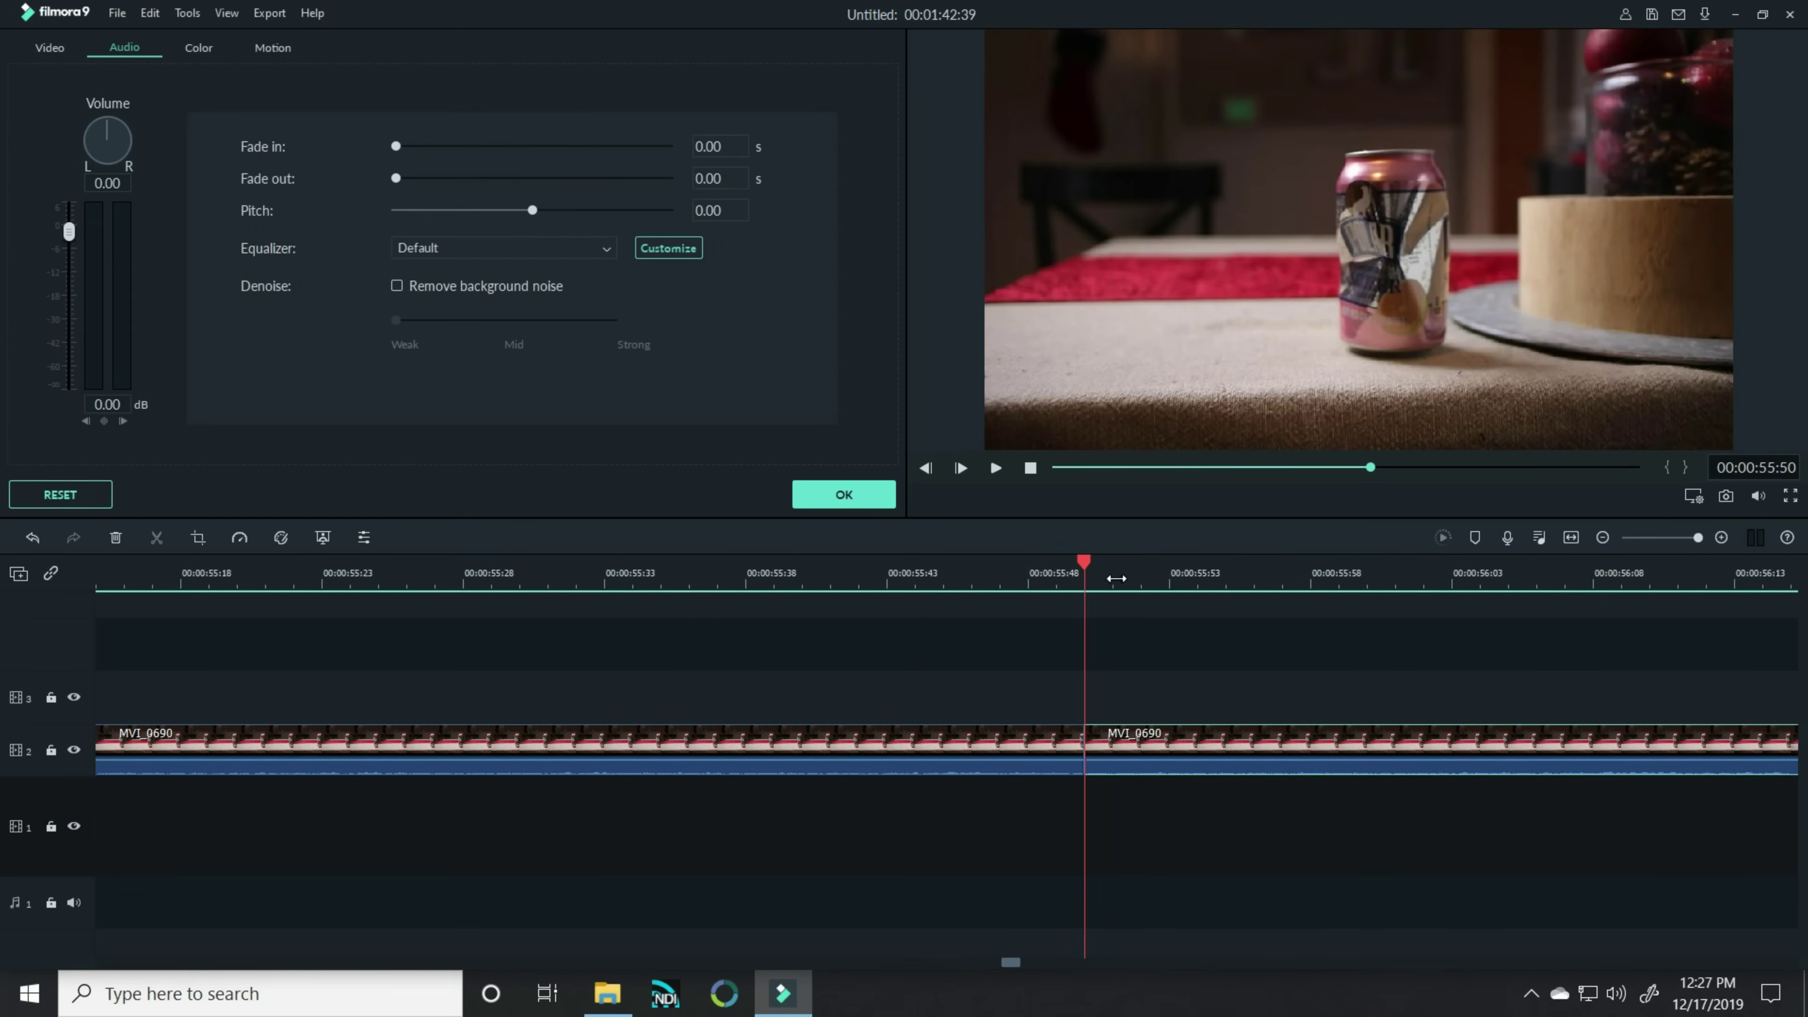
left_click(1116, 578)
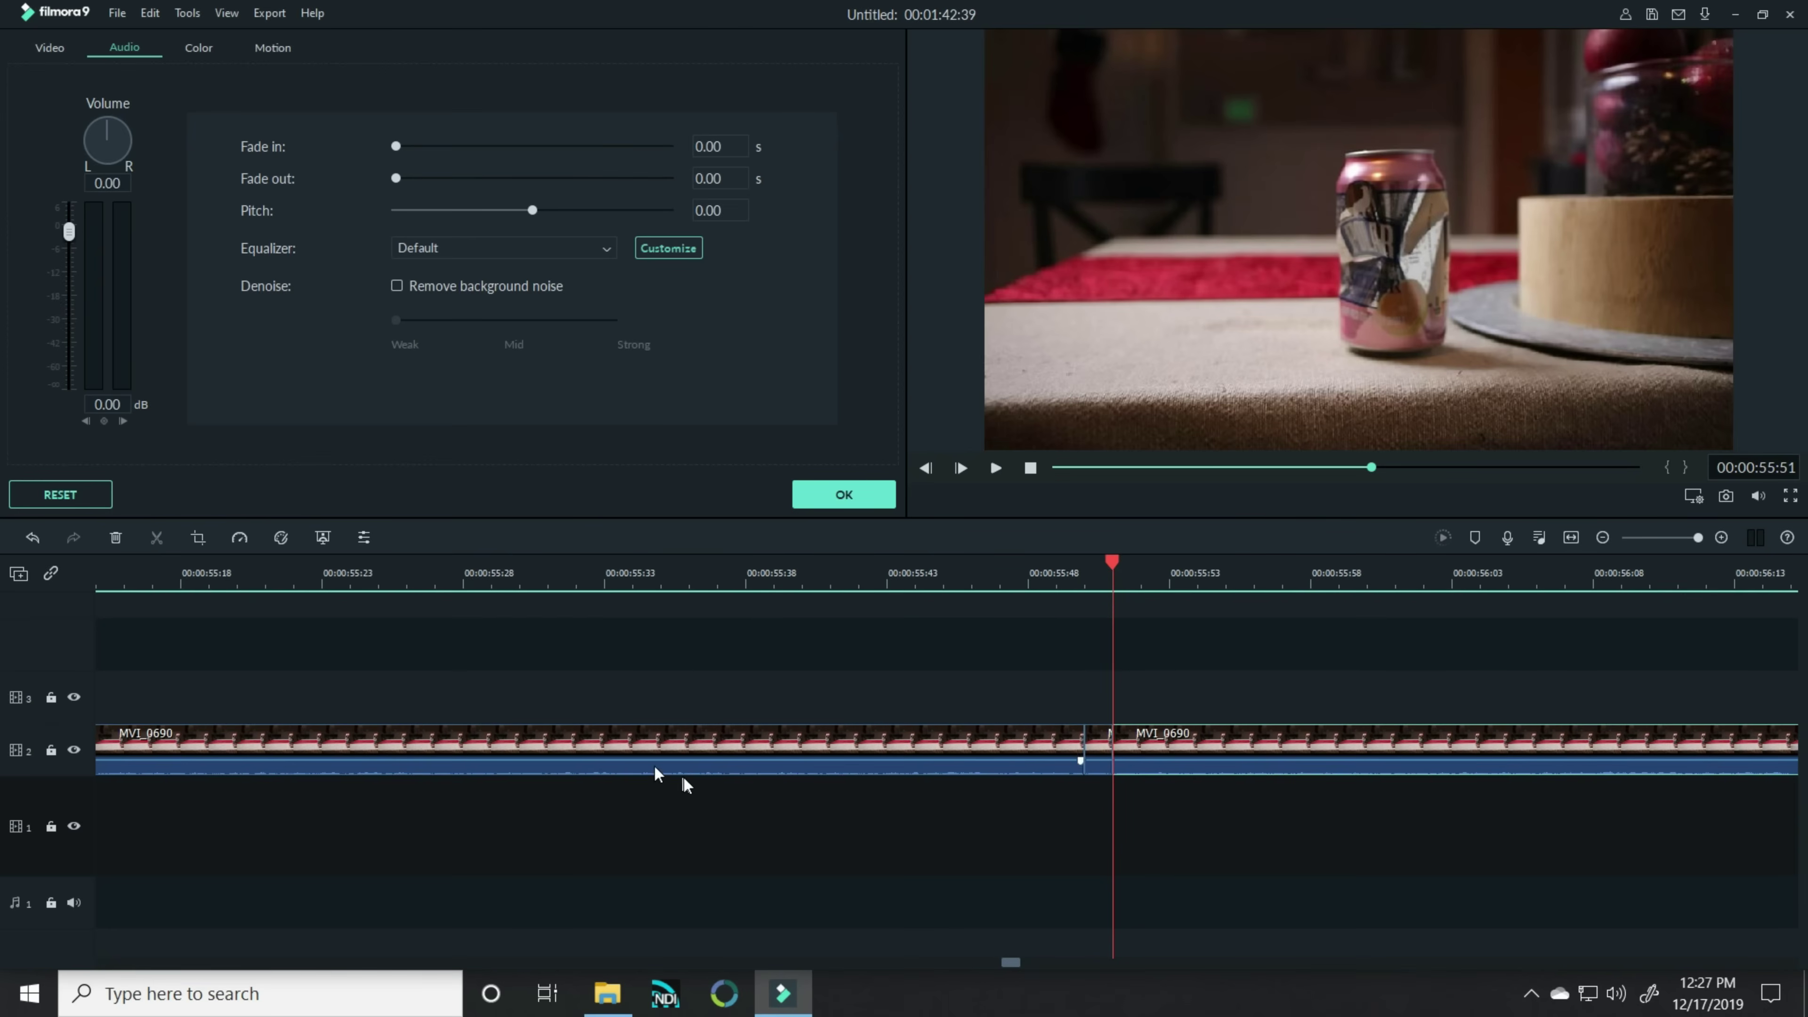
left_click(665, 741)
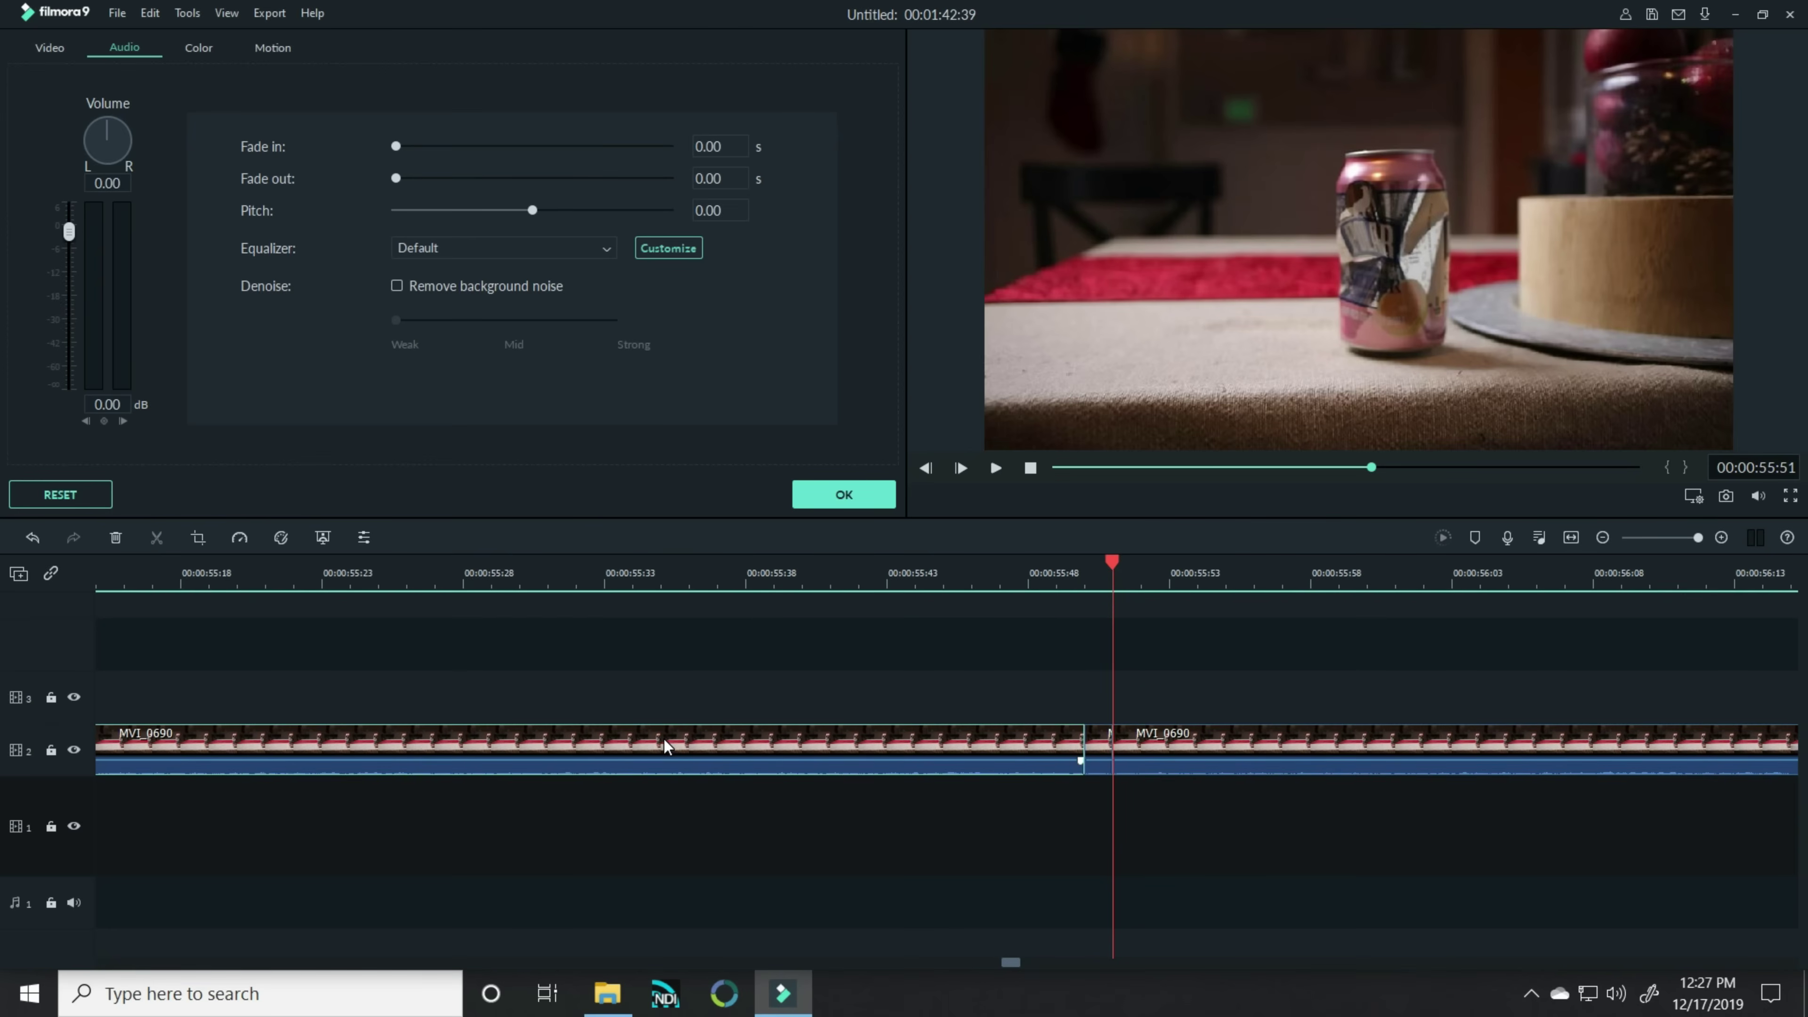
key("Delete")
Step: Split MVI_0690 at 00:00:56:25 and delete the part before the split, cutting the project to 00:01:07:08
left_click(124, 564)
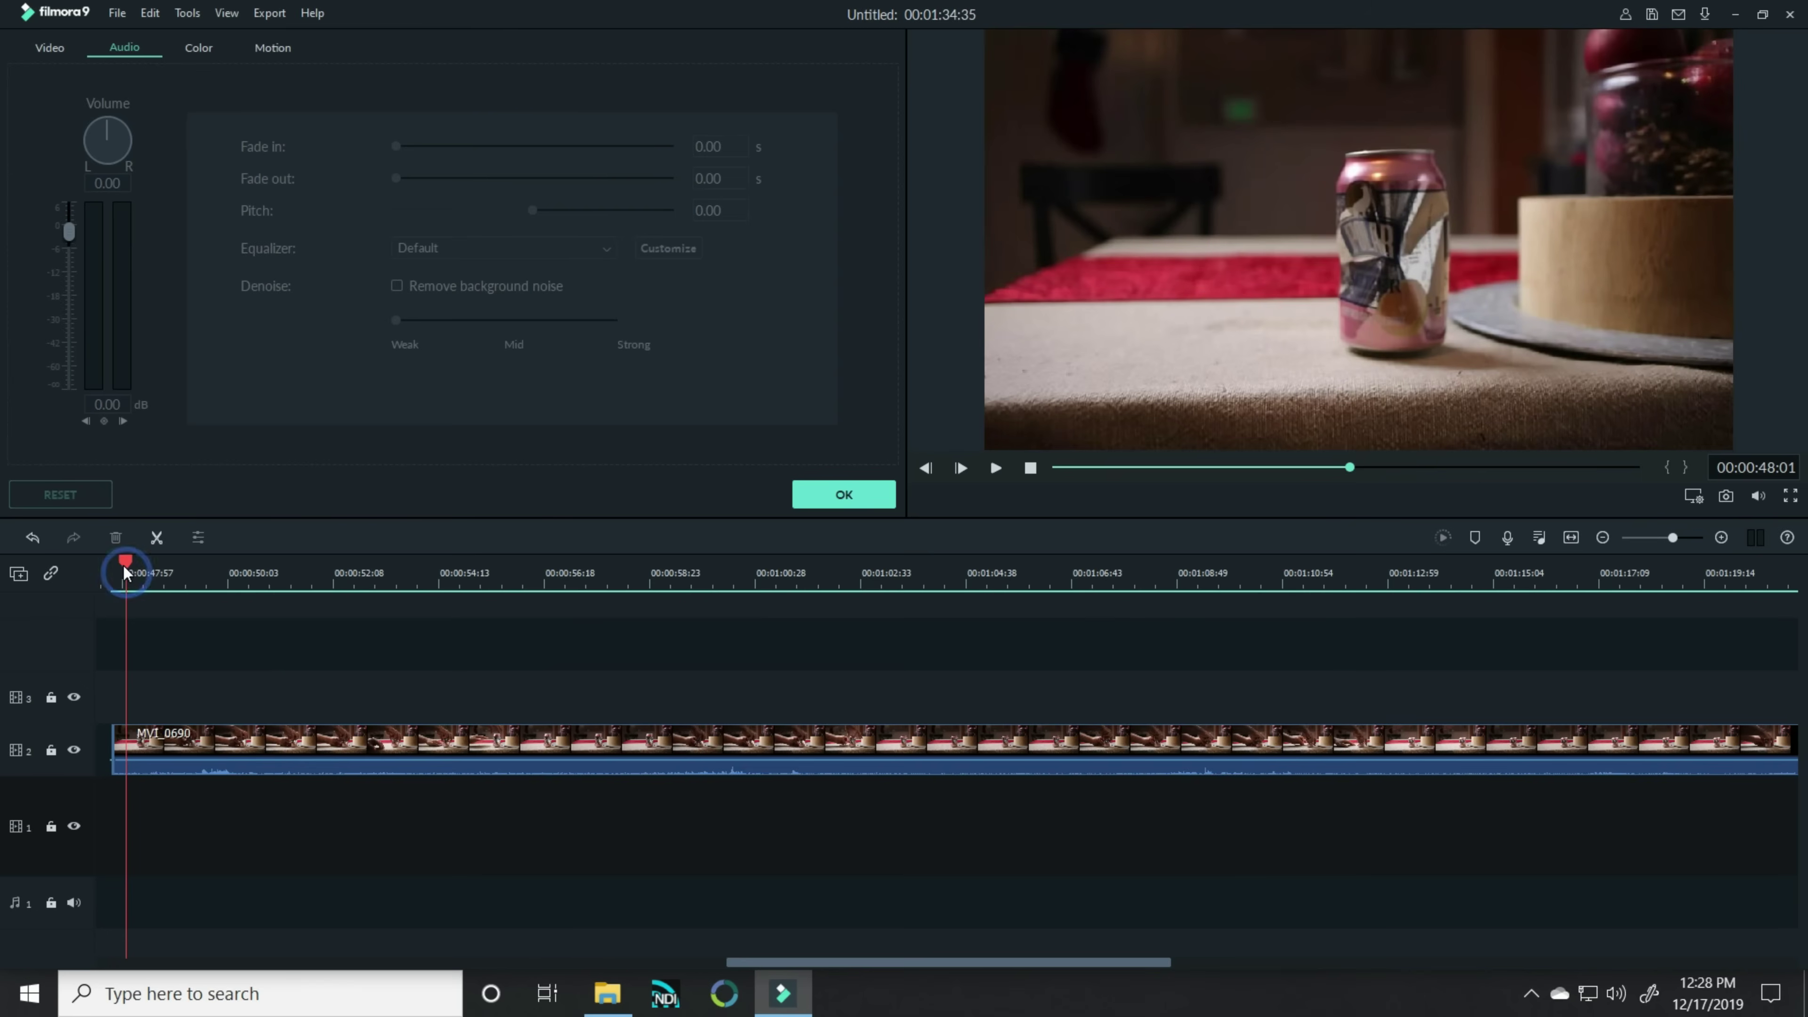
left_click_drag(125, 564, 549, 591)
left_click(585, 747)
key("ctrl+b")
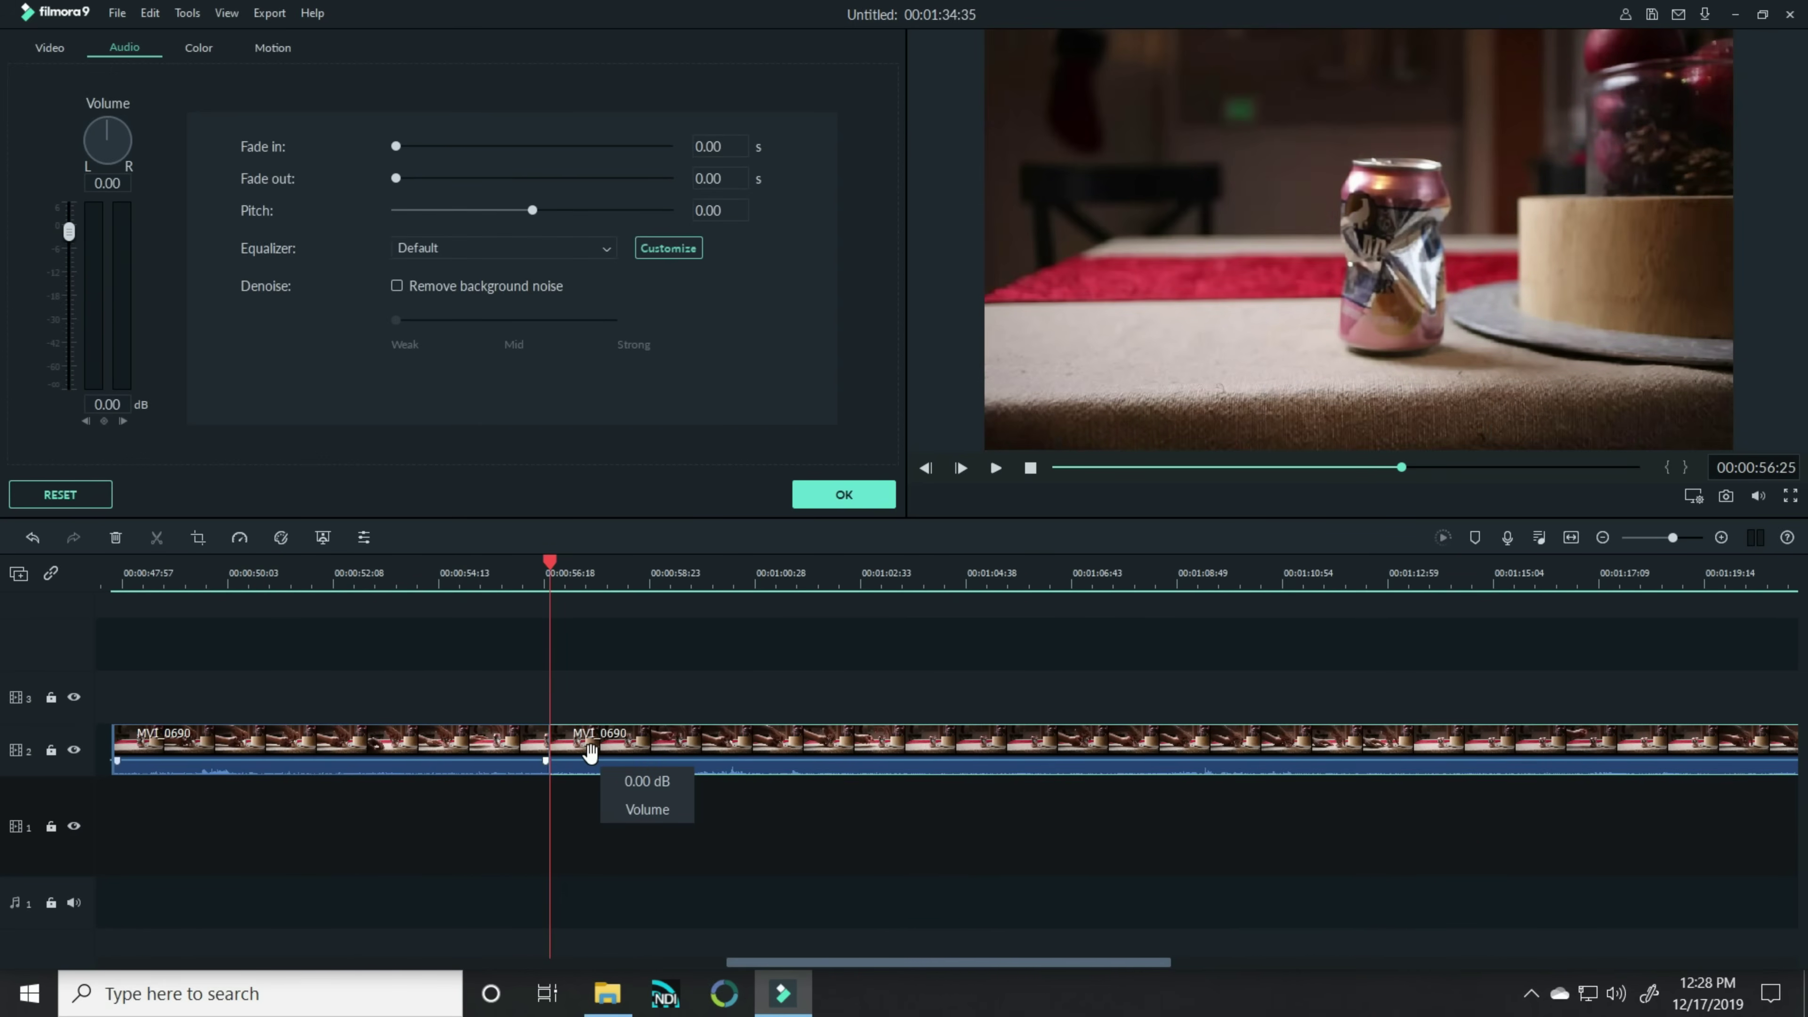
left_click(603, 576)
scroll(604, 576, "up", 3)
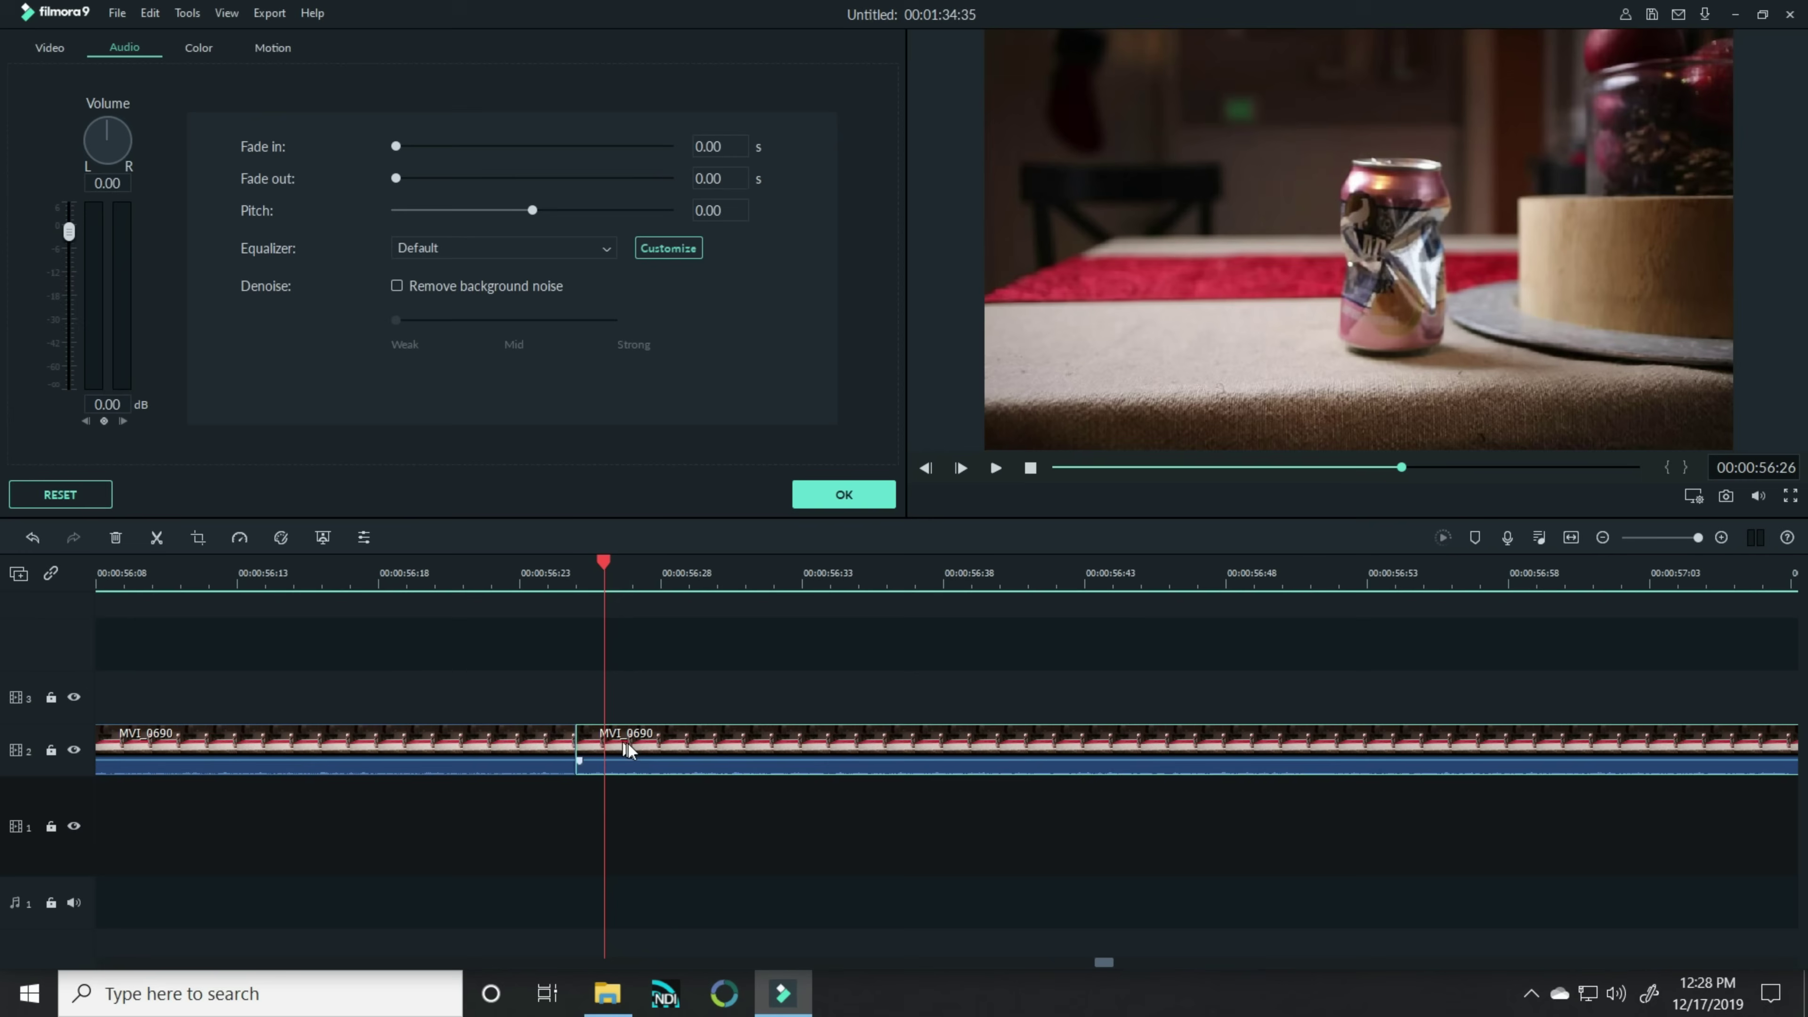
left_click(486, 743)
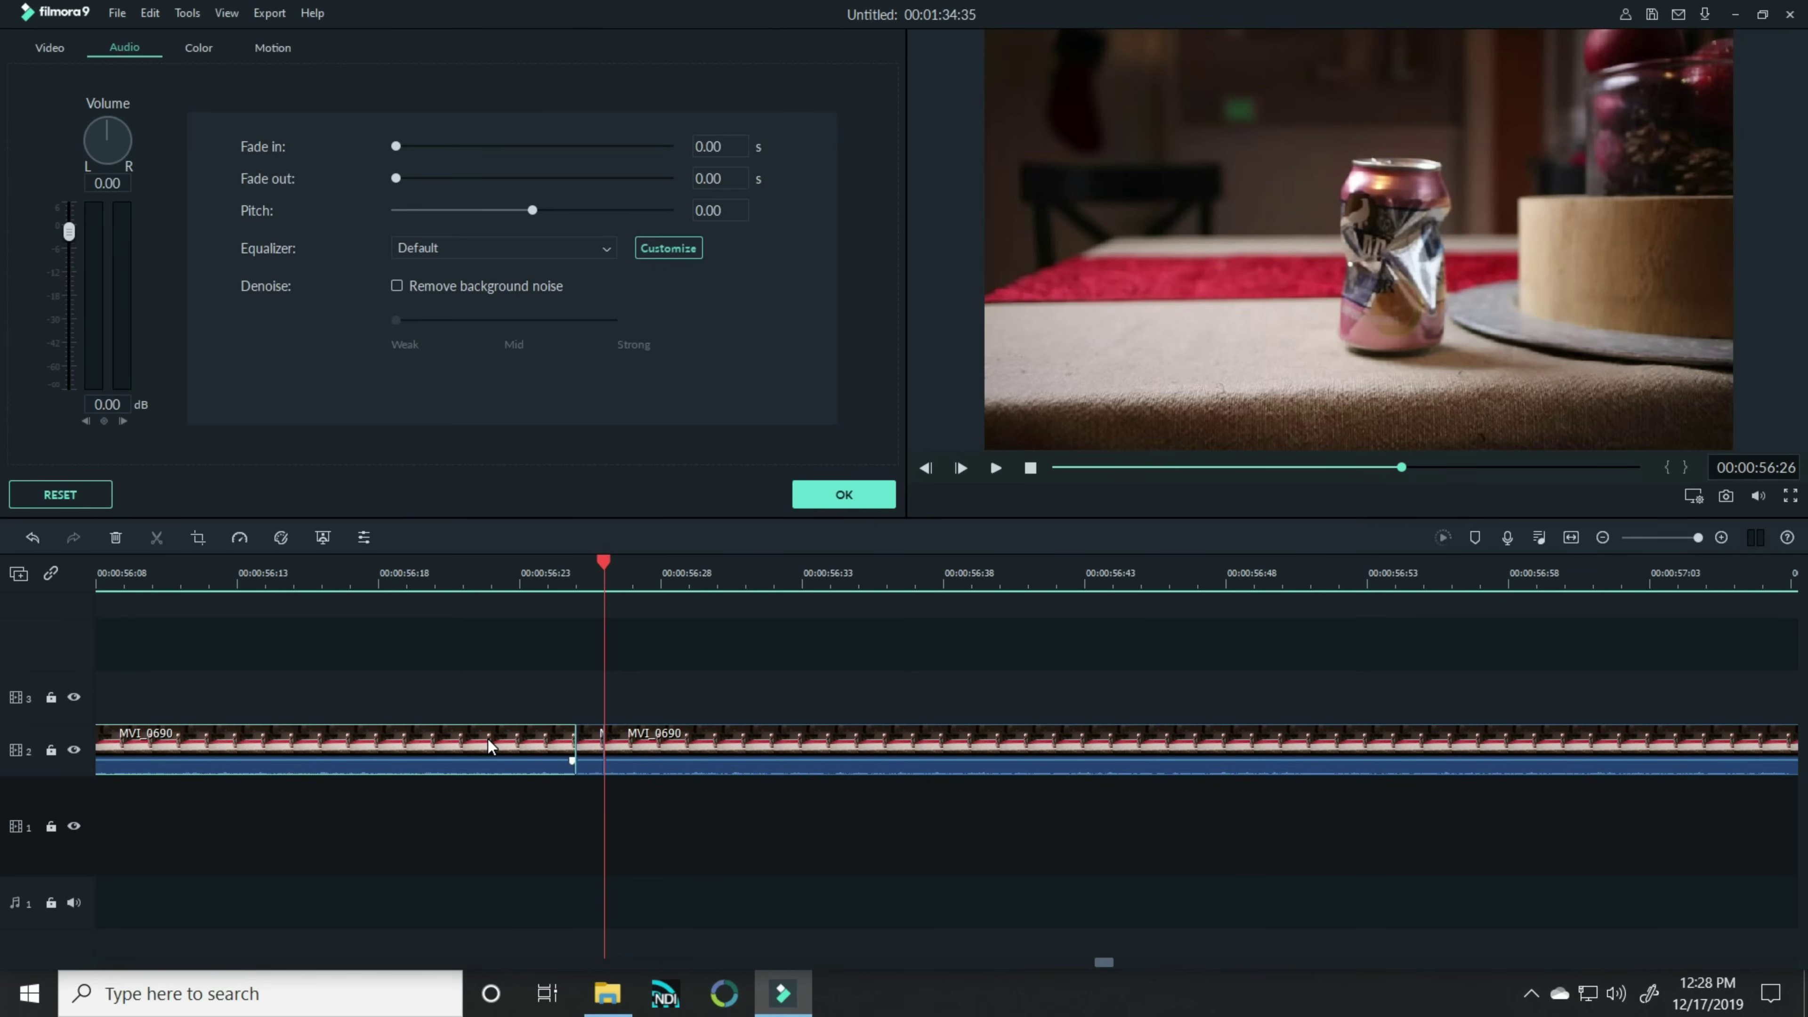
key("Delete")
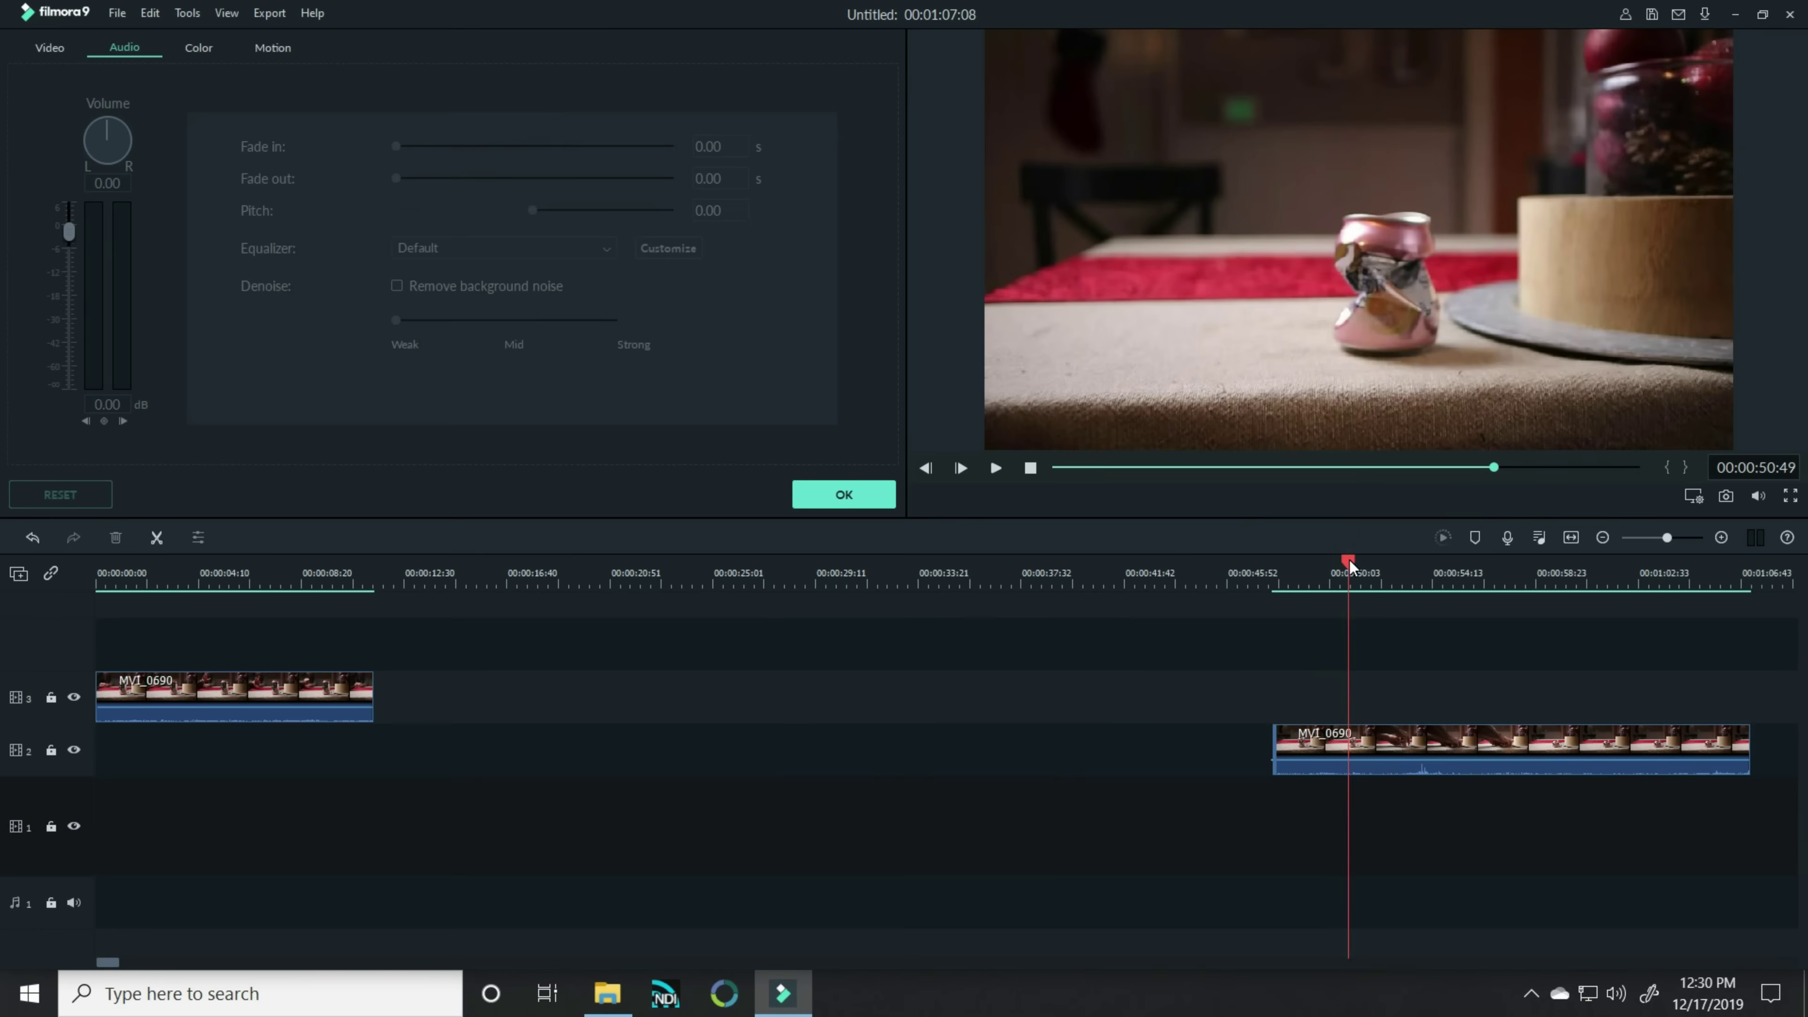
left_click_drag(1348, 574, 1698, 539)
scroll(1427, 570, "up", 2)
Step: Split the clip at the playhead near 01:01:03 and select the part before it
key("ctrl+b")
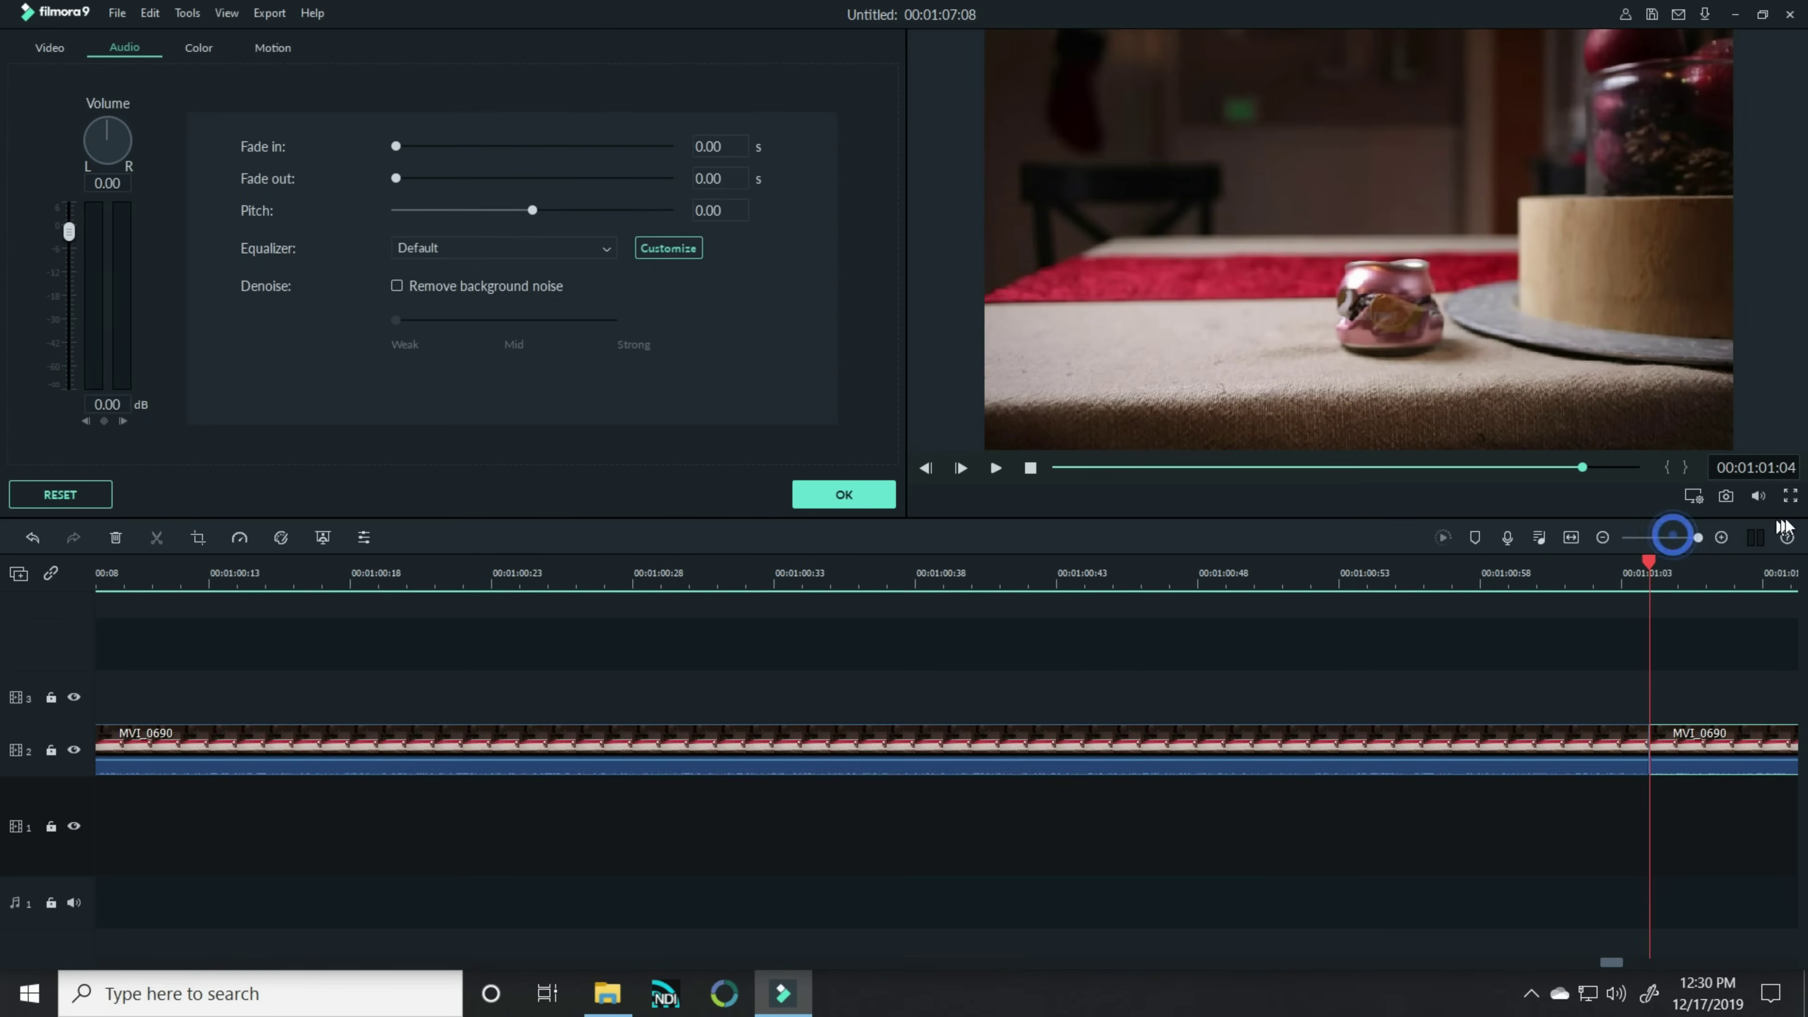
left_click(1678, 586)
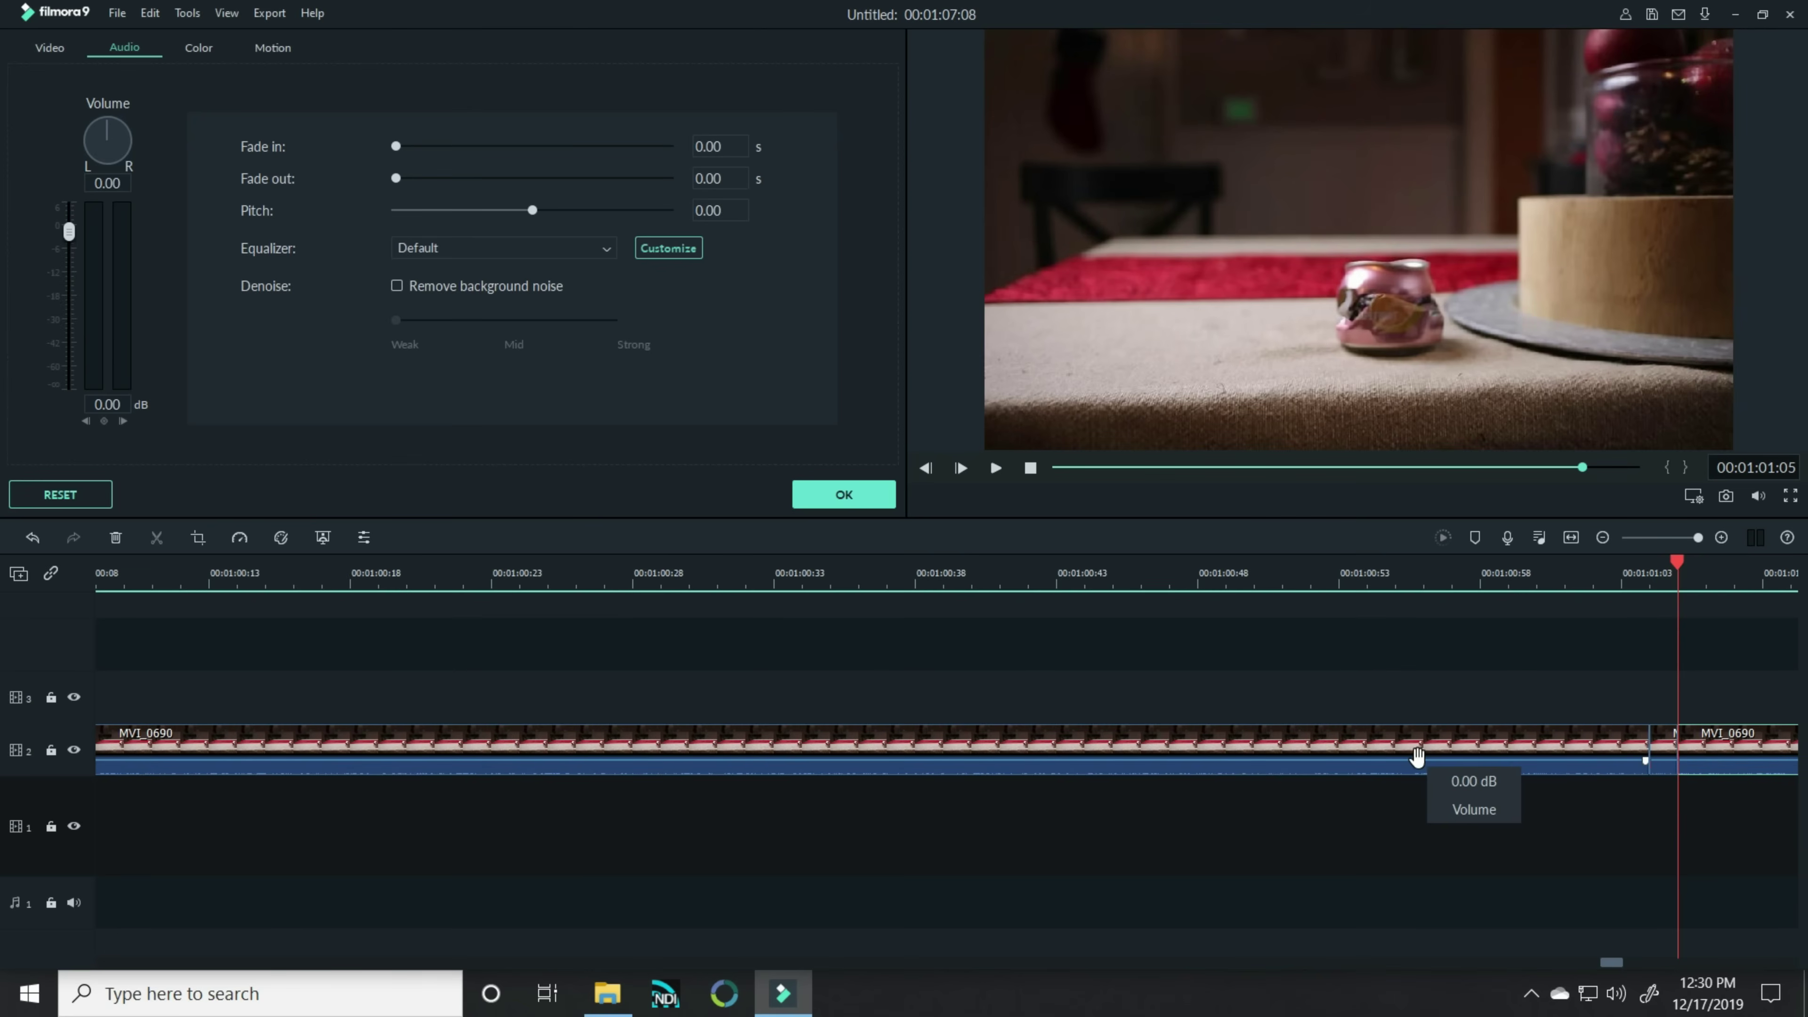
left_click(1406, 748)
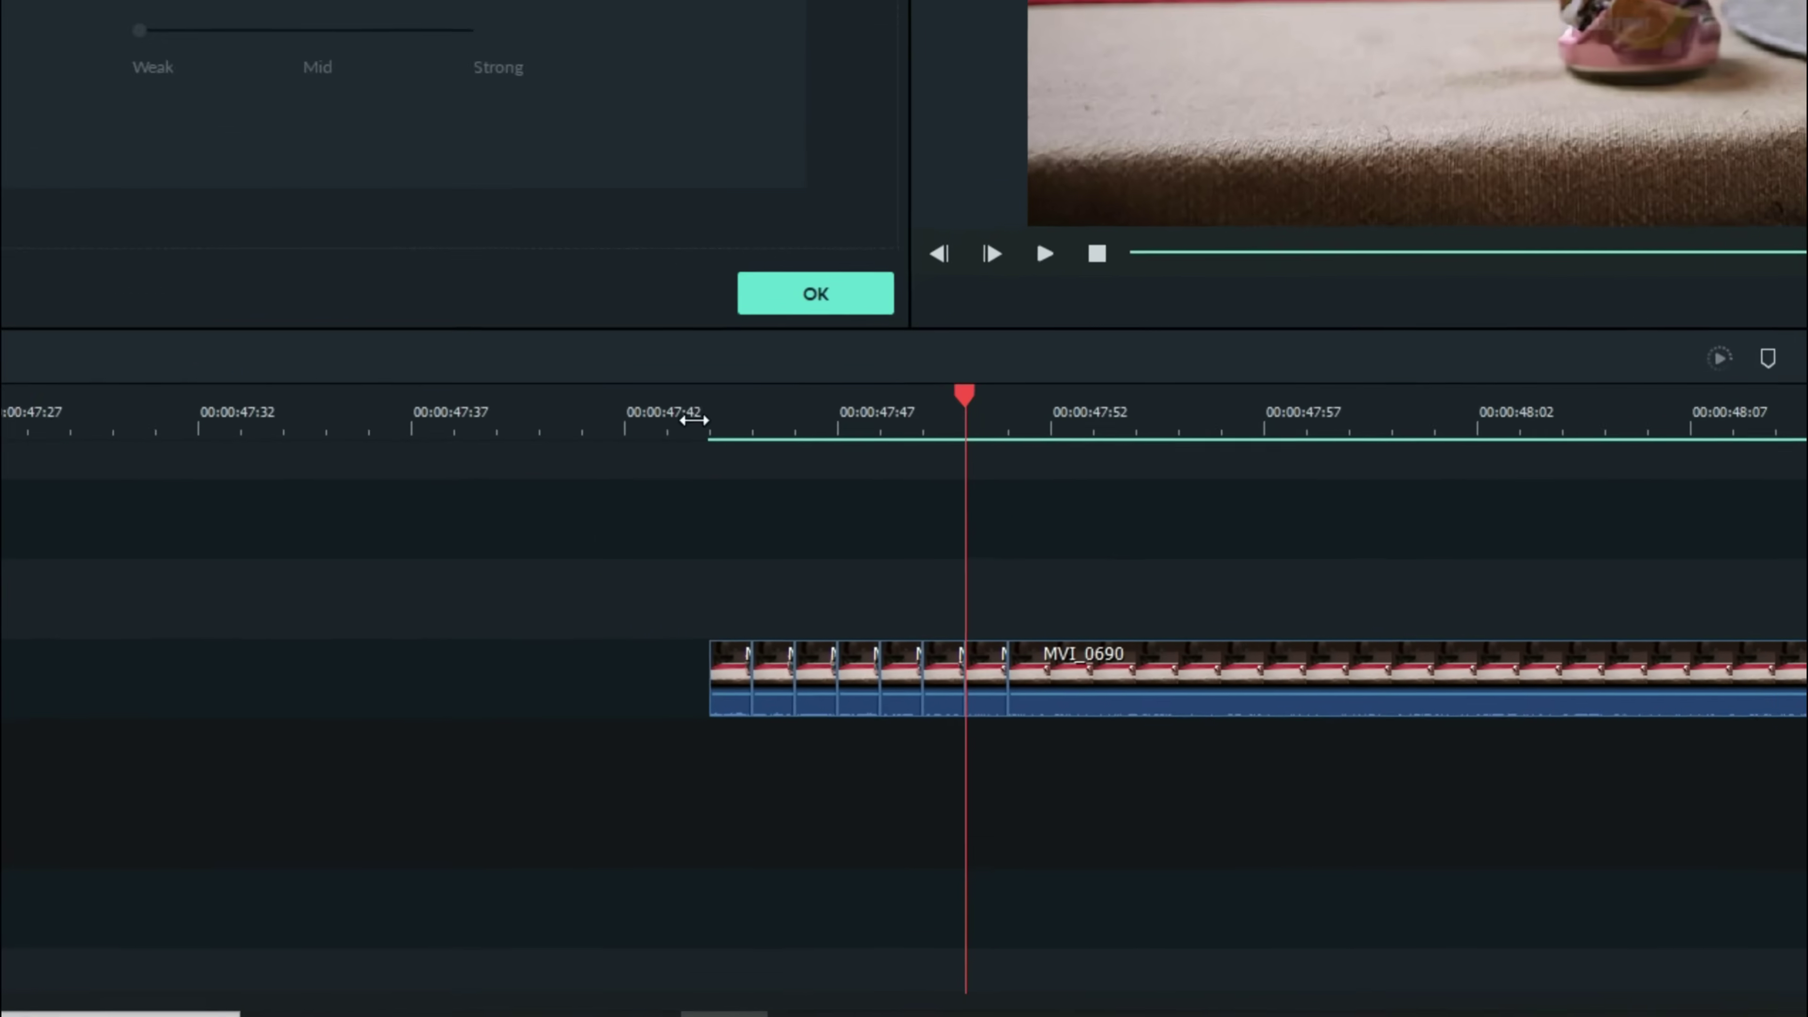
Step: Move the playhead to 00:00:47:42 and step through the single-frame can clips
left_click(761, 574)
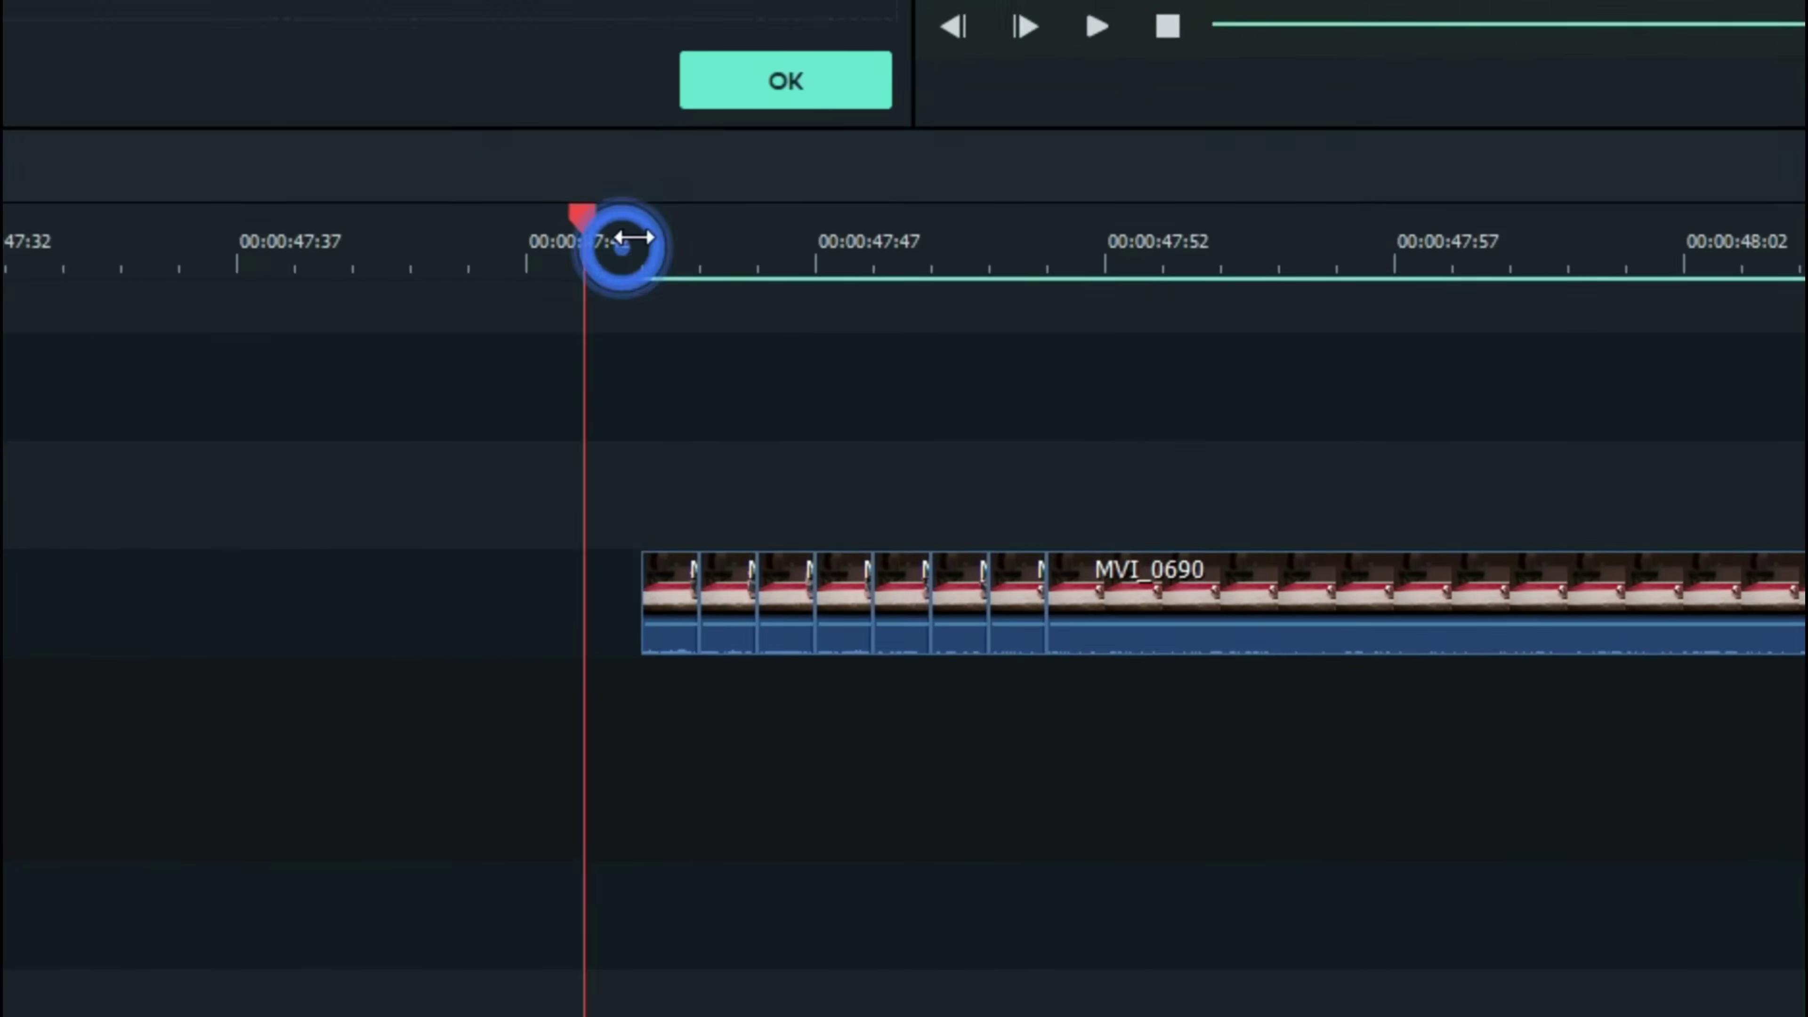
left_click(523, 69)
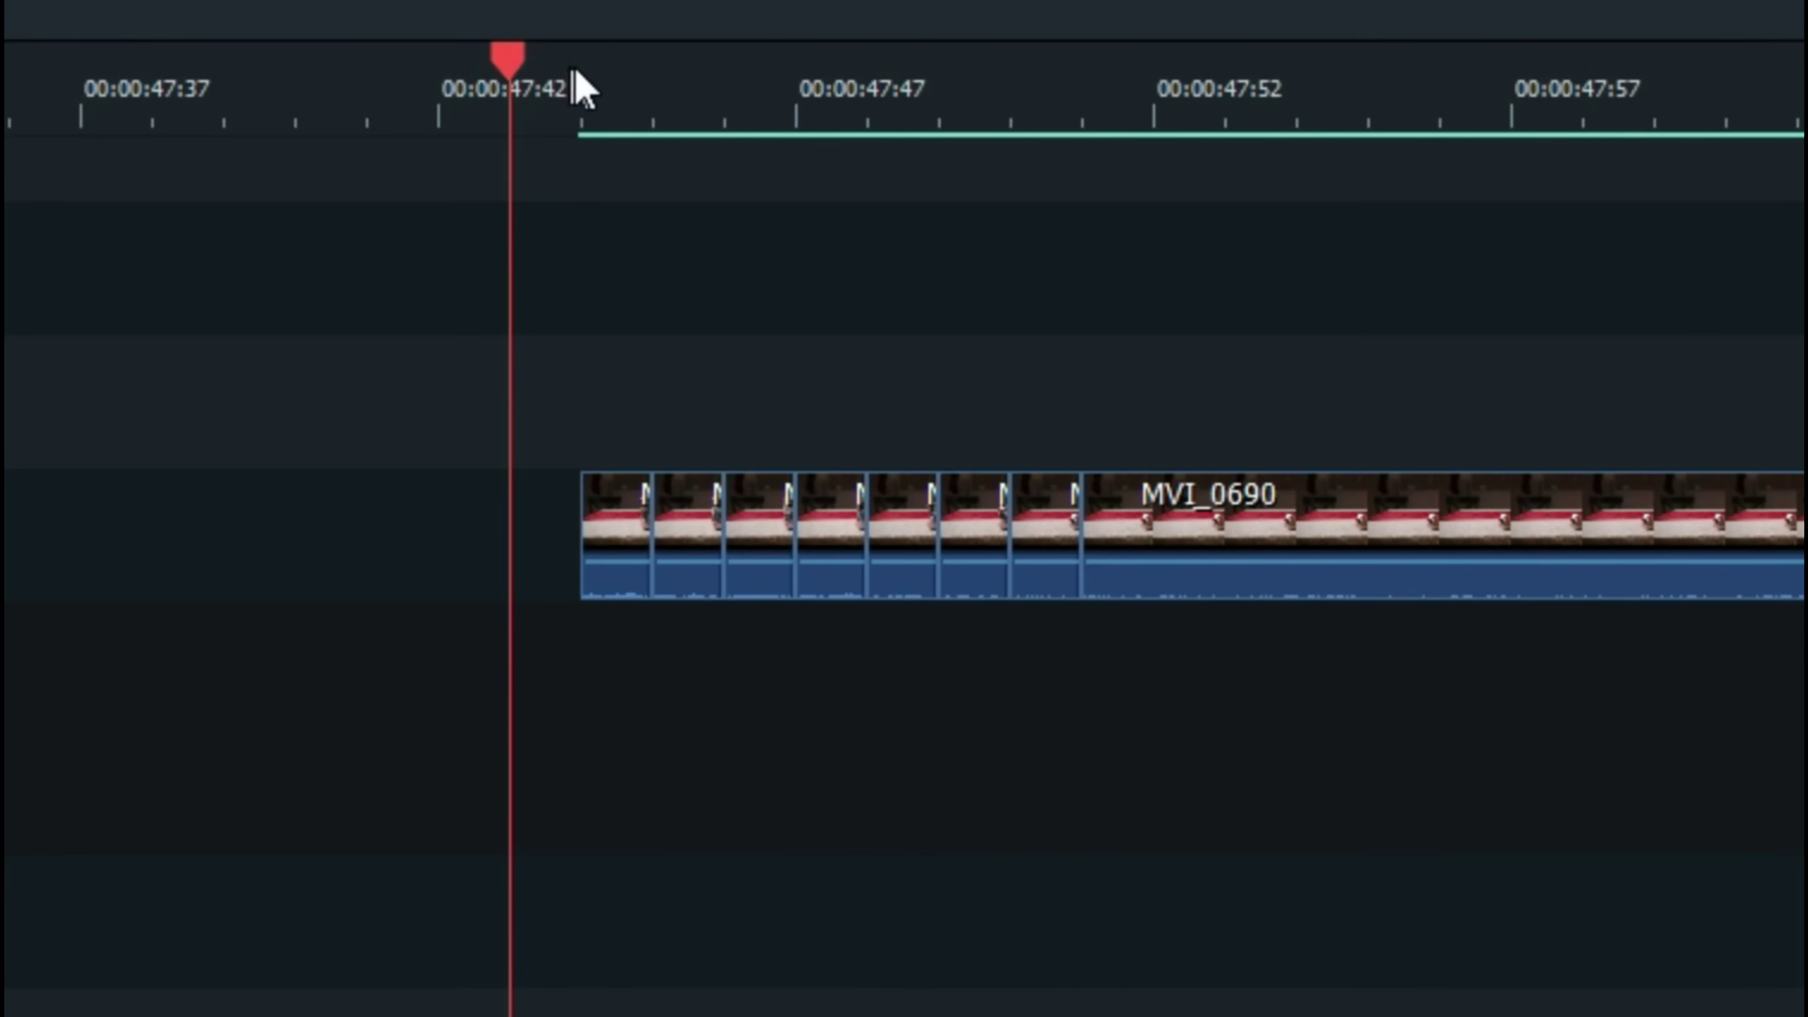
left_click(589, 68)
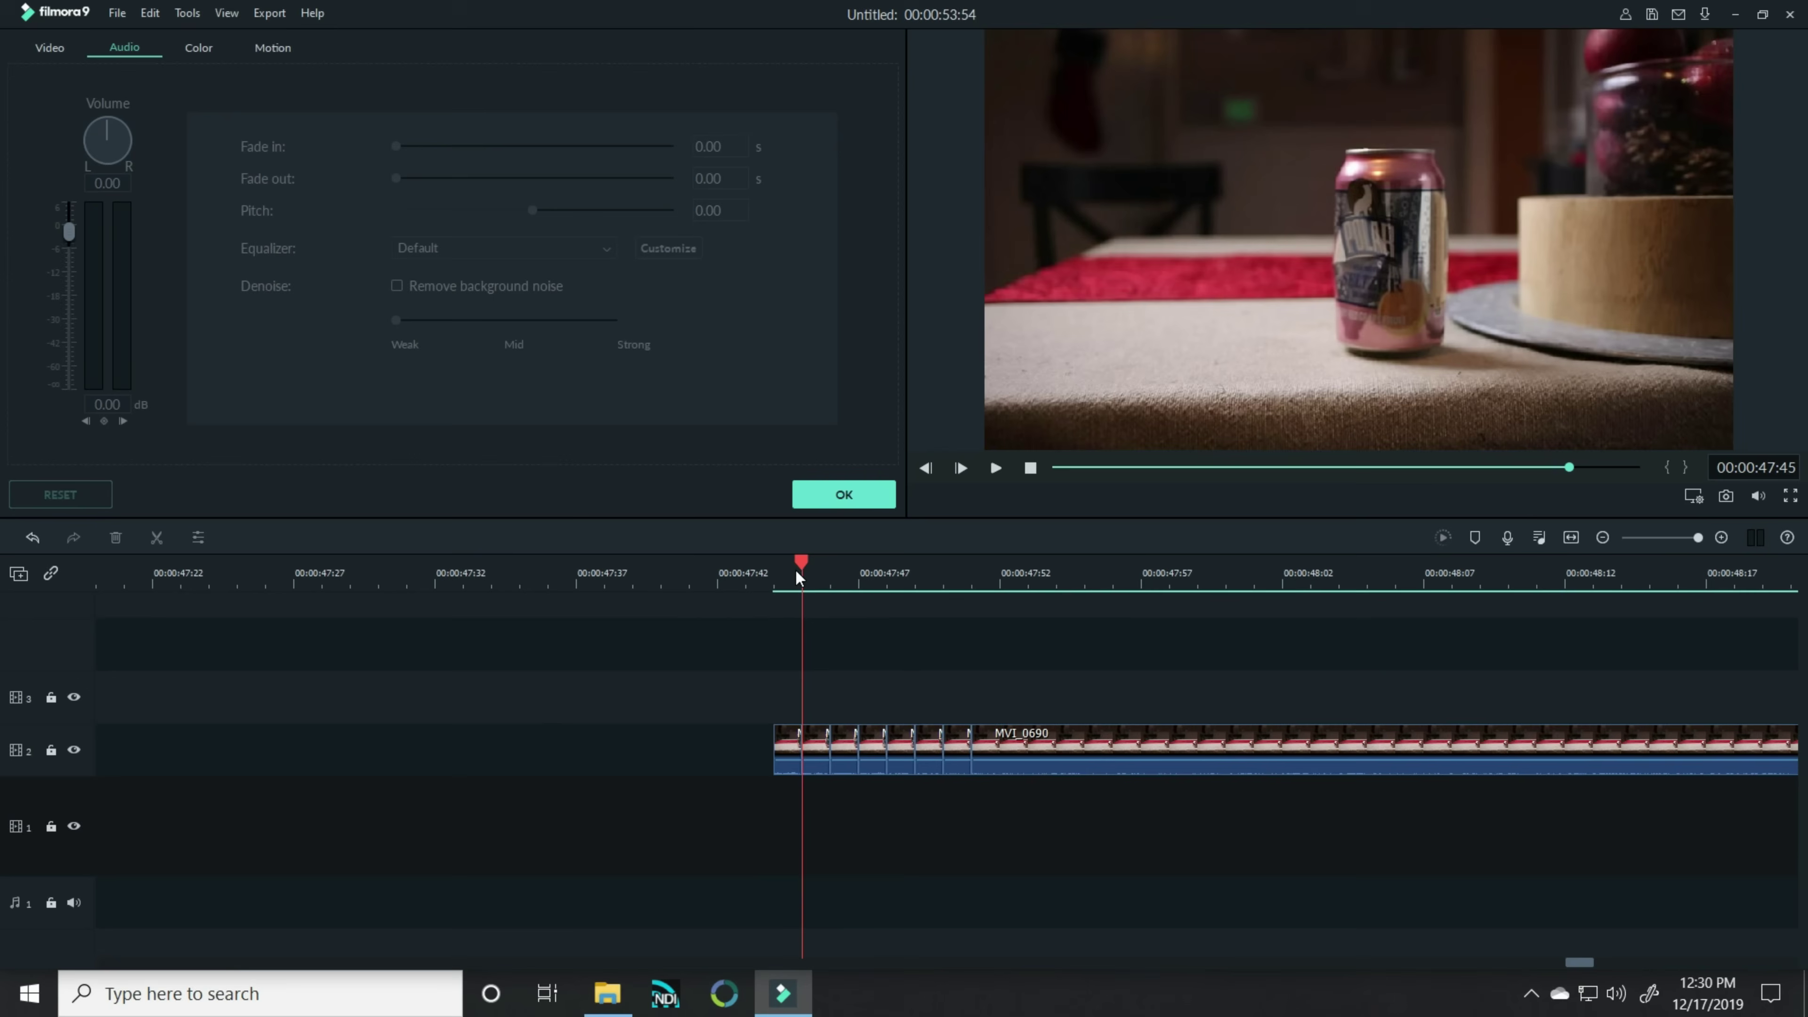
left_click_drag(799, 563, 922, 556)
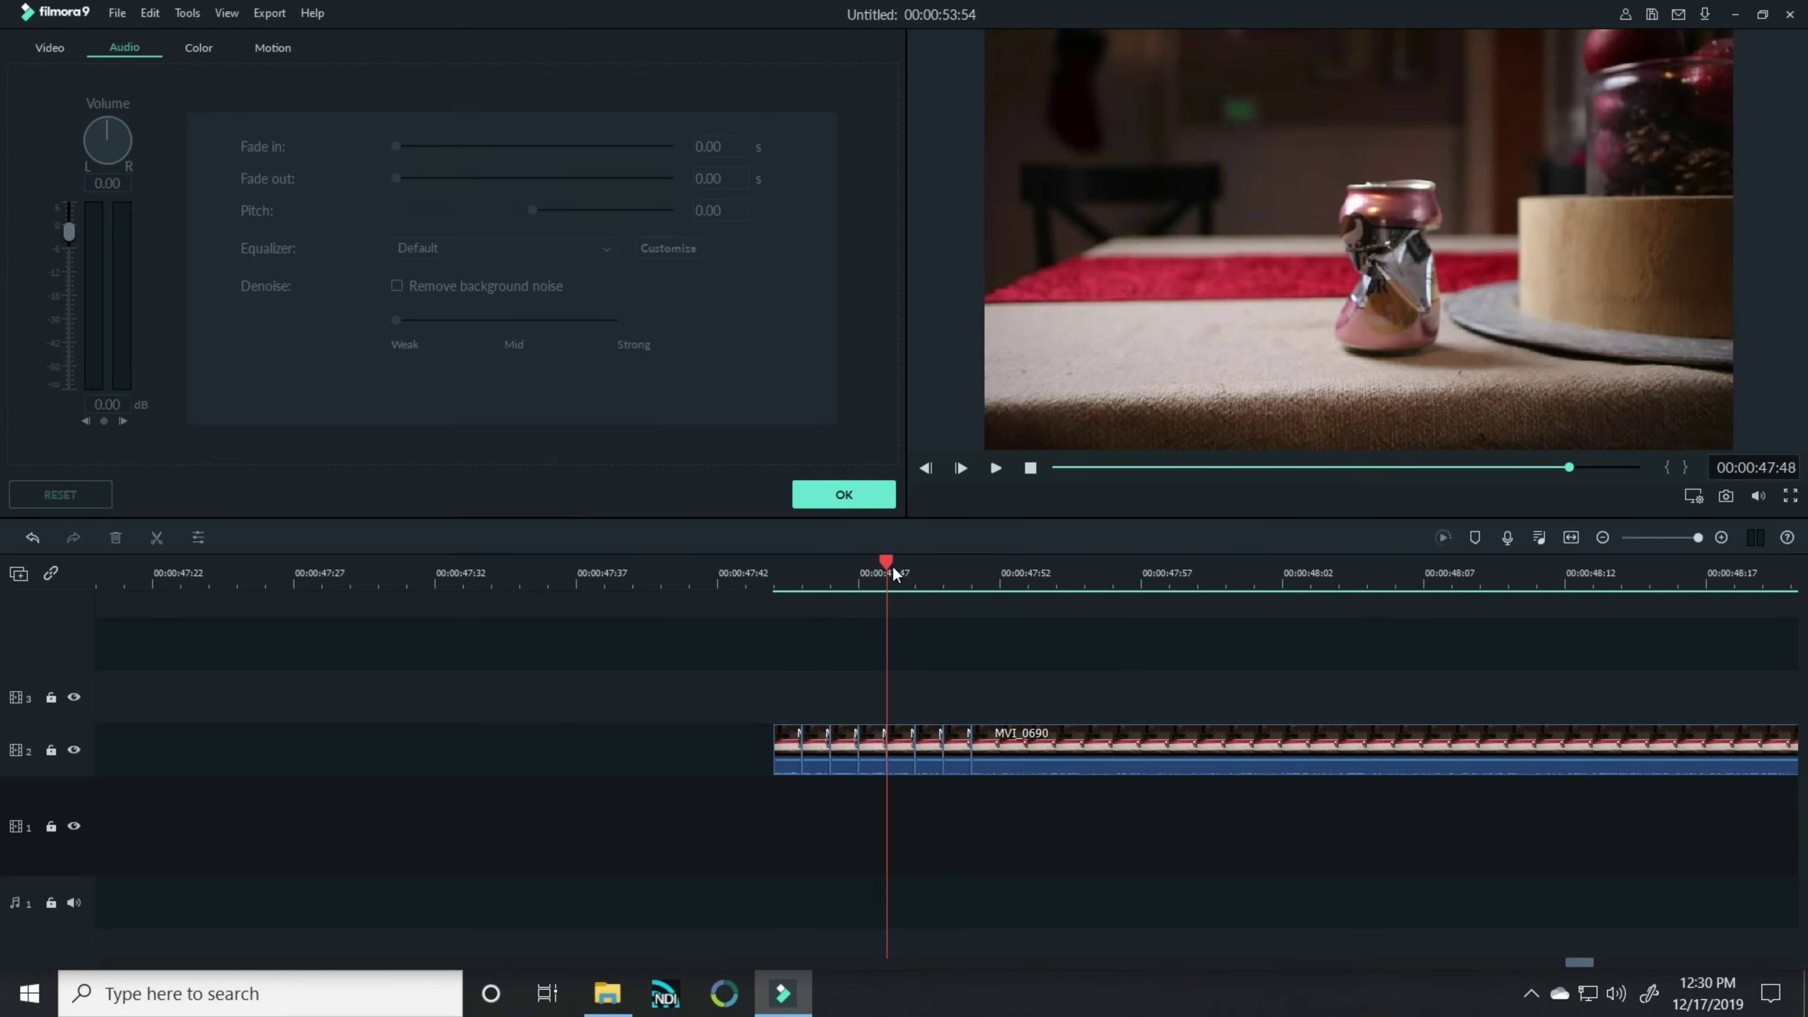
Step: Preview the crushed-can footage to about 00:00:07:48, then drag the track 2 can clips later
left_click_drag(894, 563, 1022, 569)
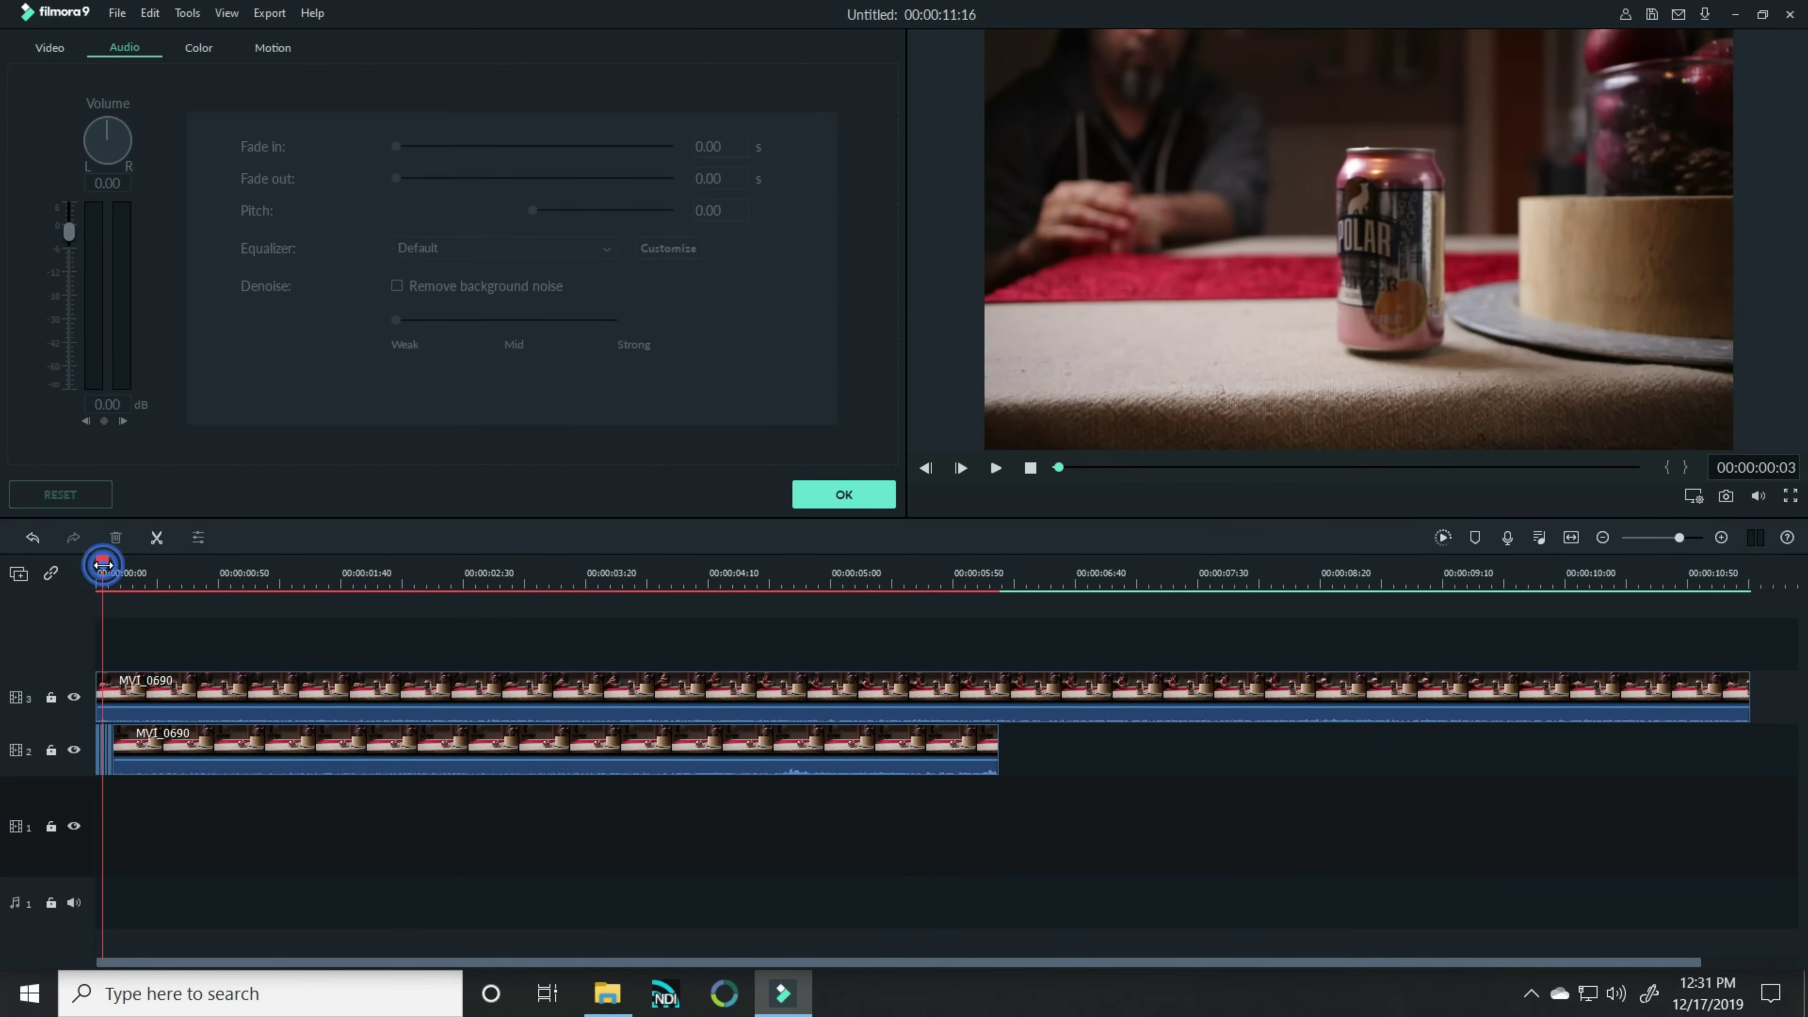
left_click_drag(105, 564, 1241, 566)
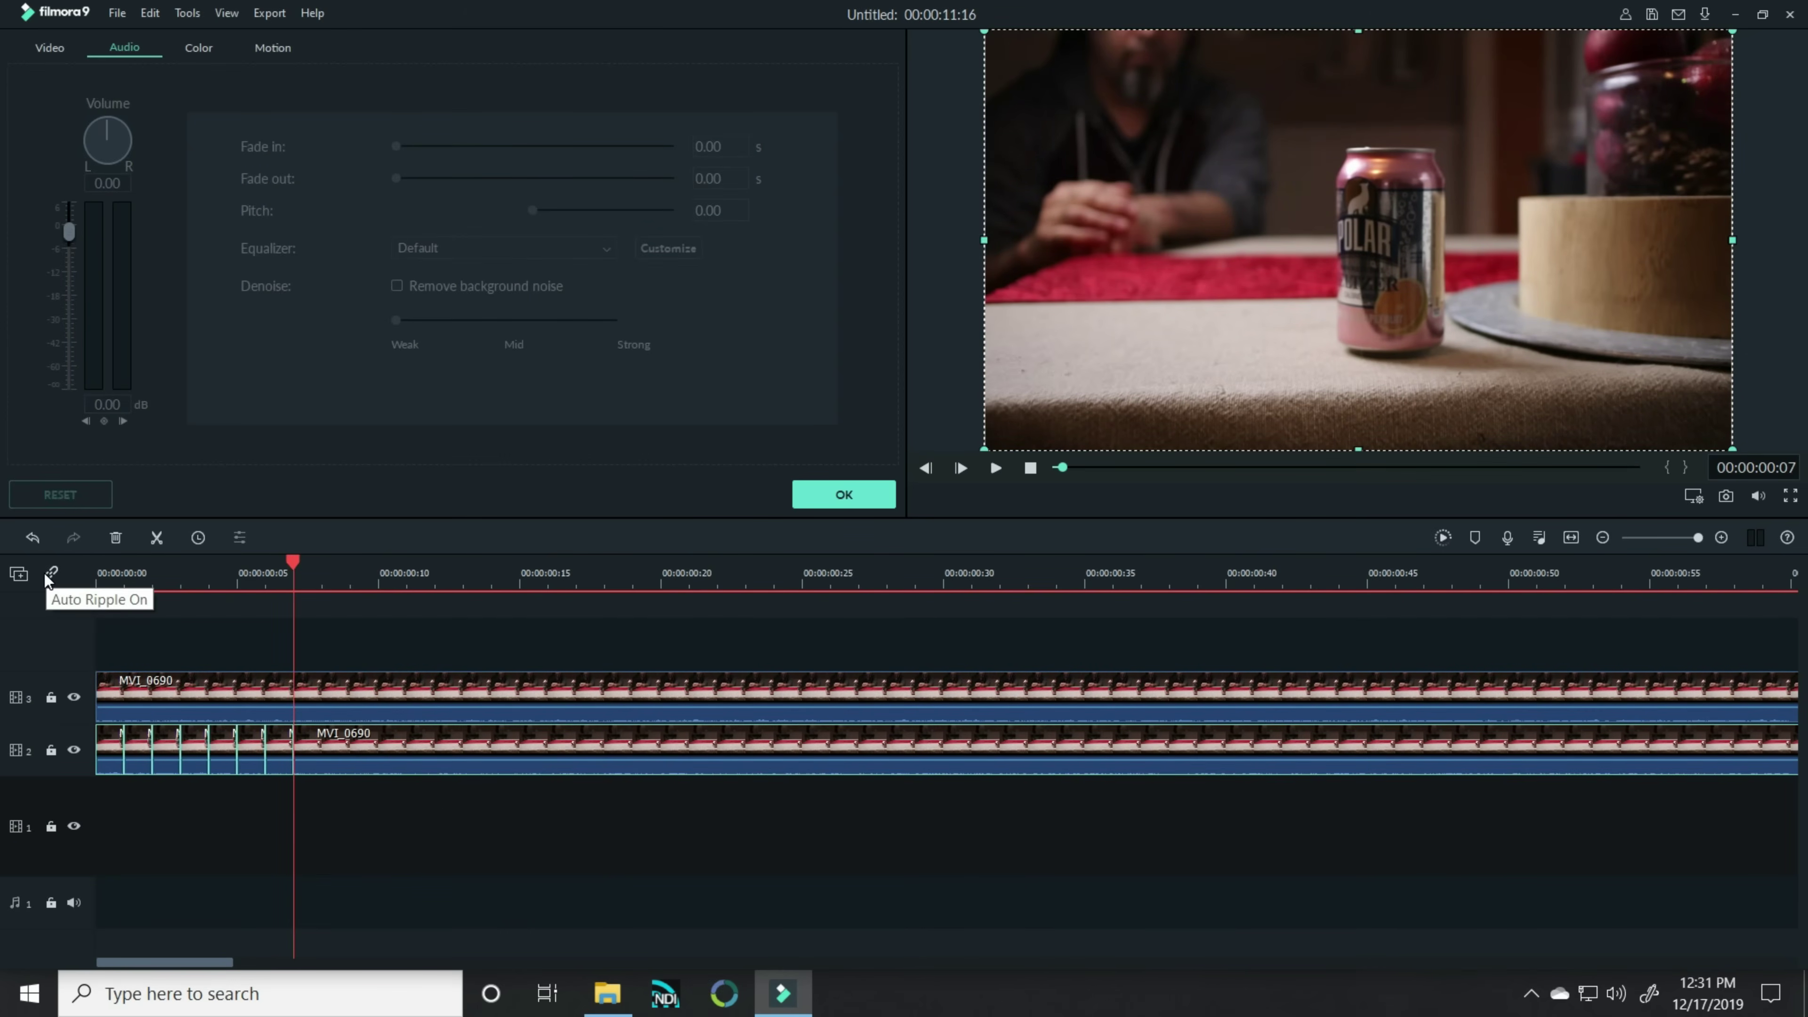
key("Home")
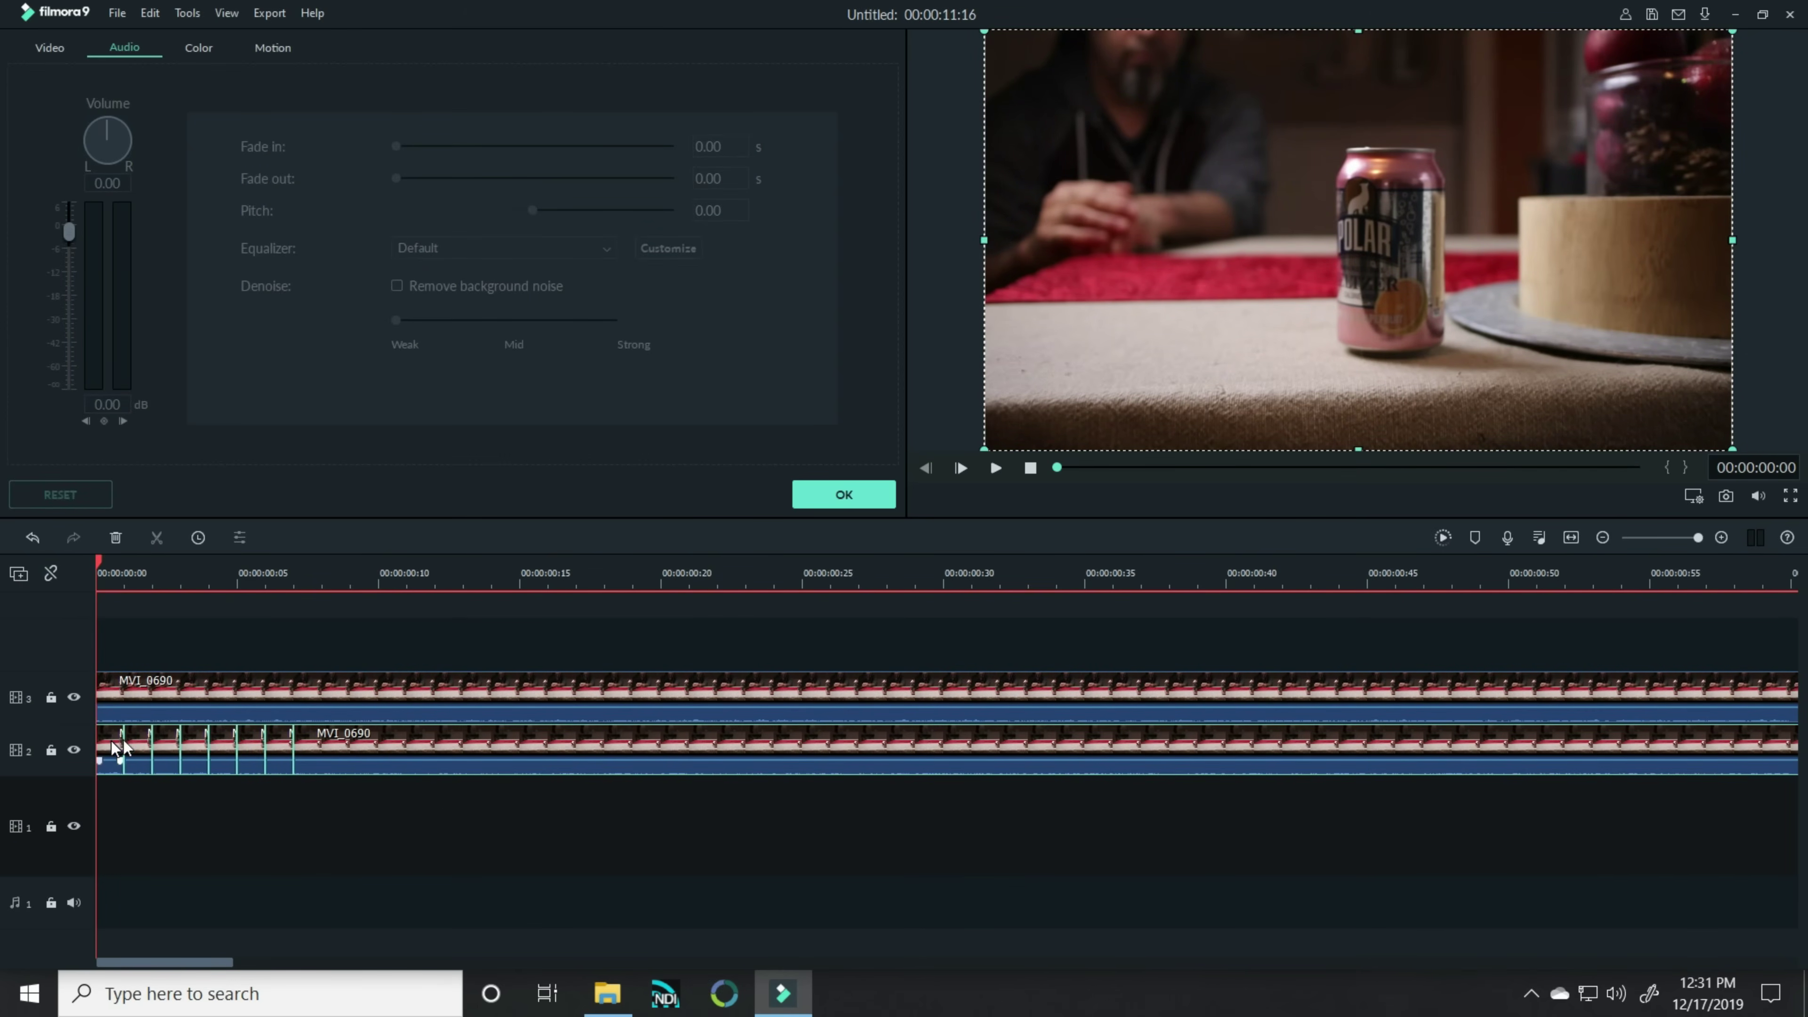
left_click_drag(117, 746, 1417, 733)
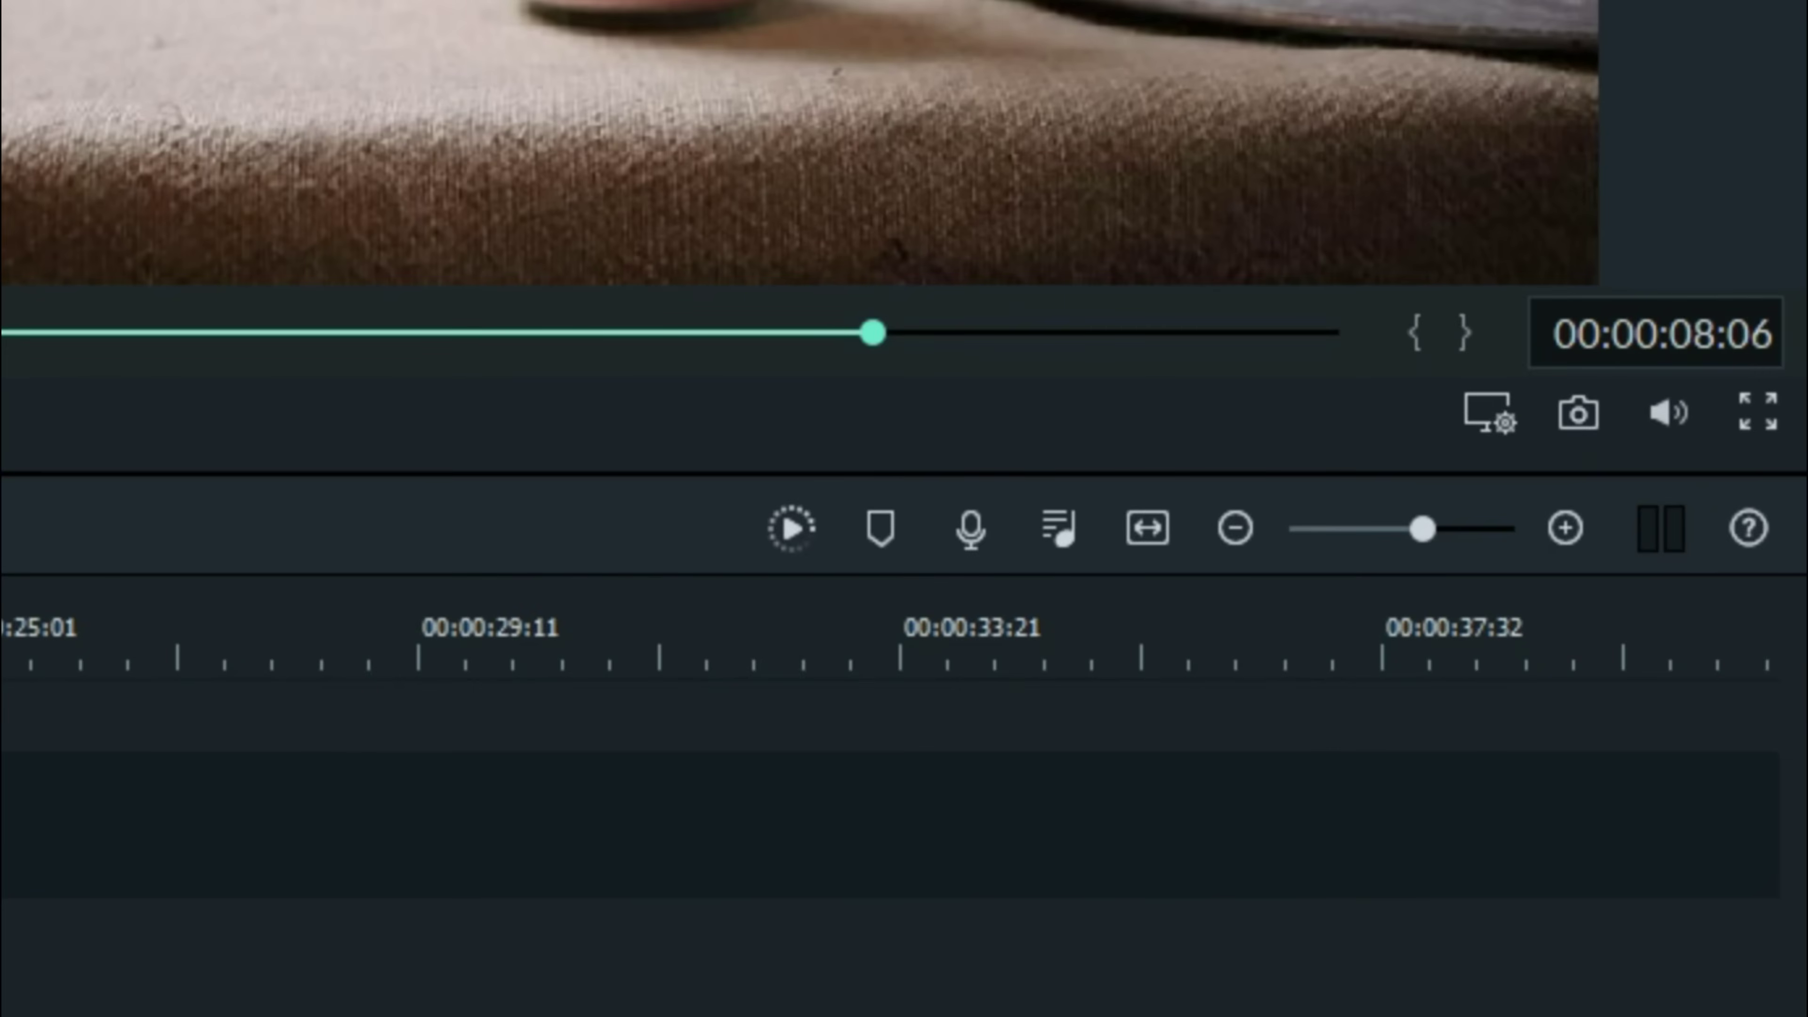
Step: Add a marker at 00:00:08:06 and move the playhead to the track 2 can clip's start
left_click(879, 547)
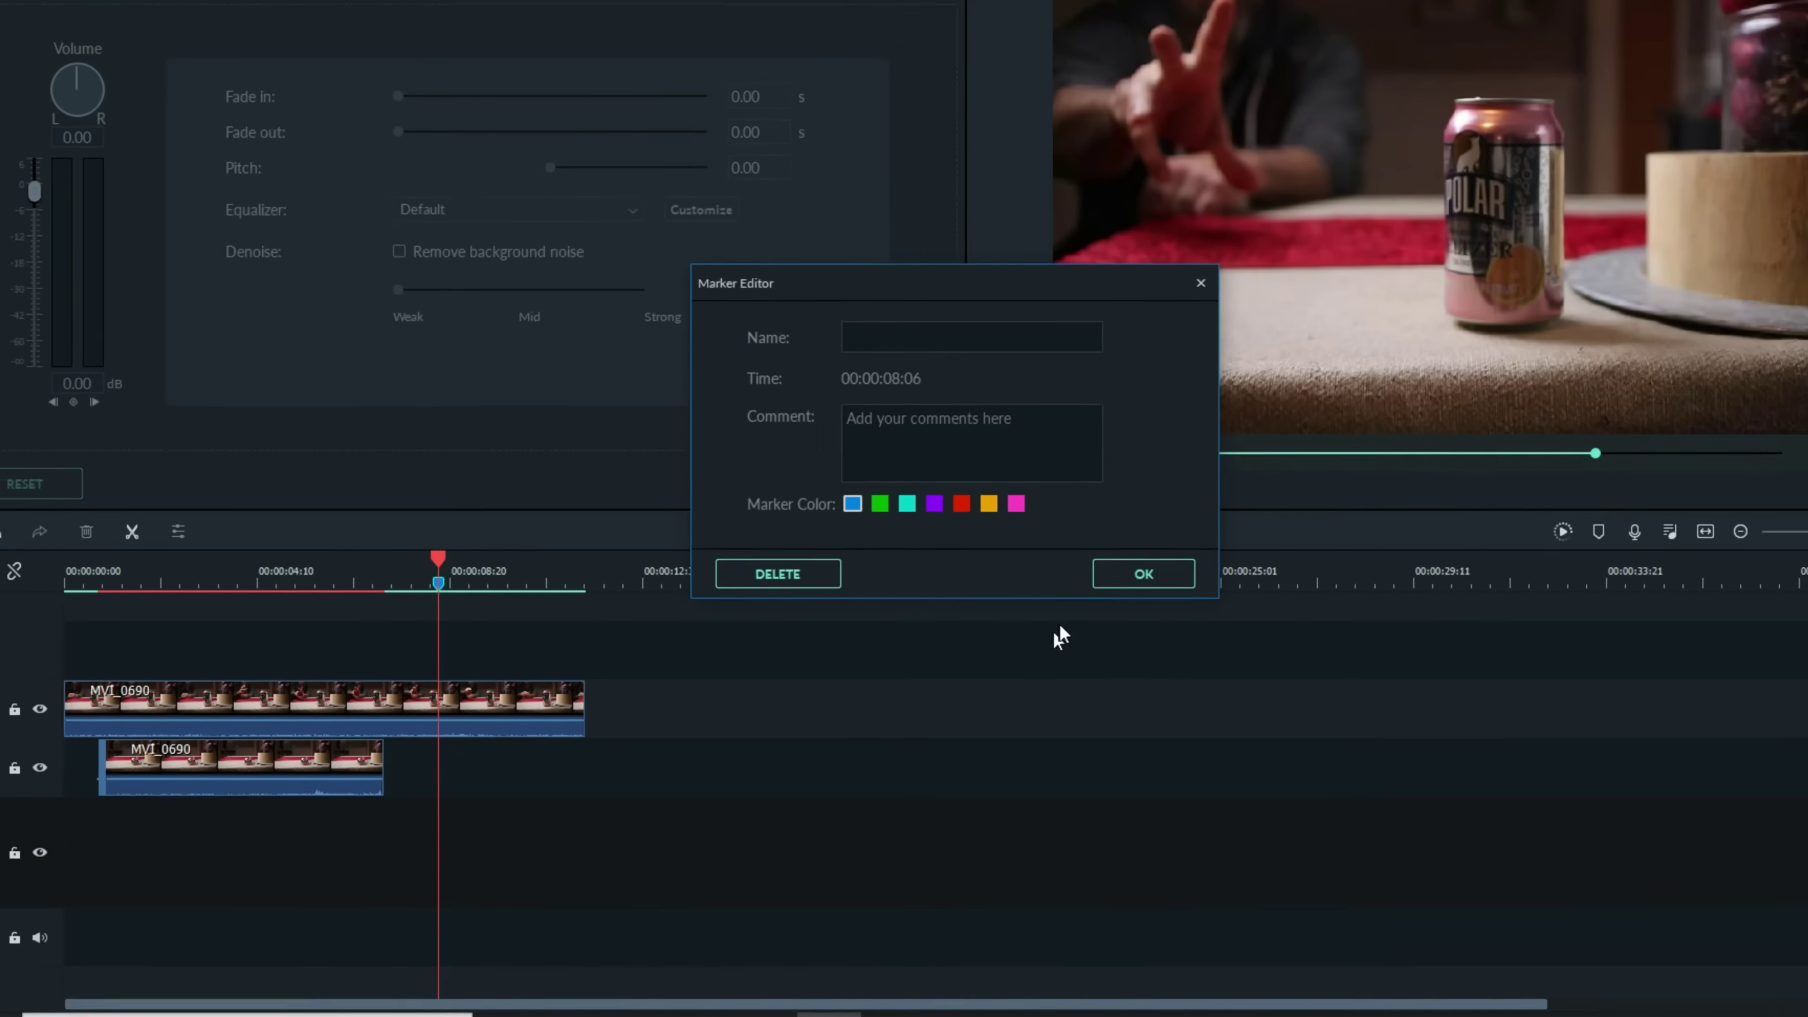
left_click(1144, 574)
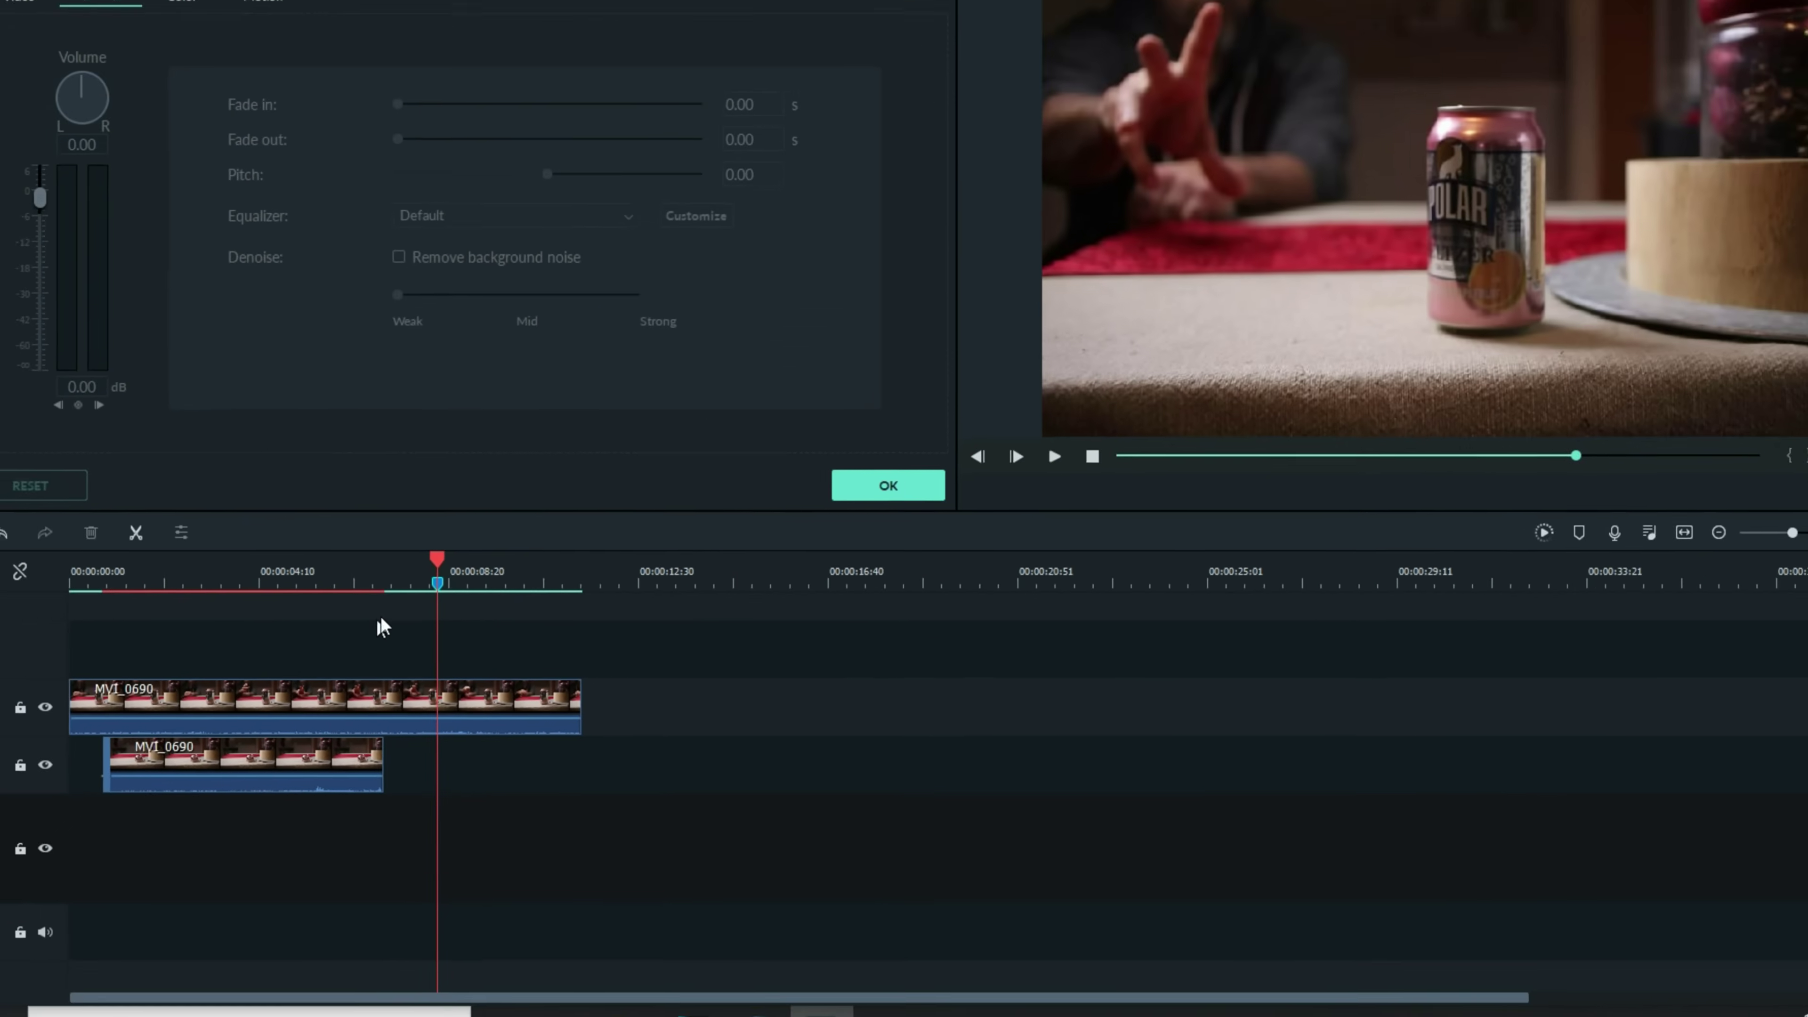
scroll(201, 666, "up", 3)
left_click(261, 771)
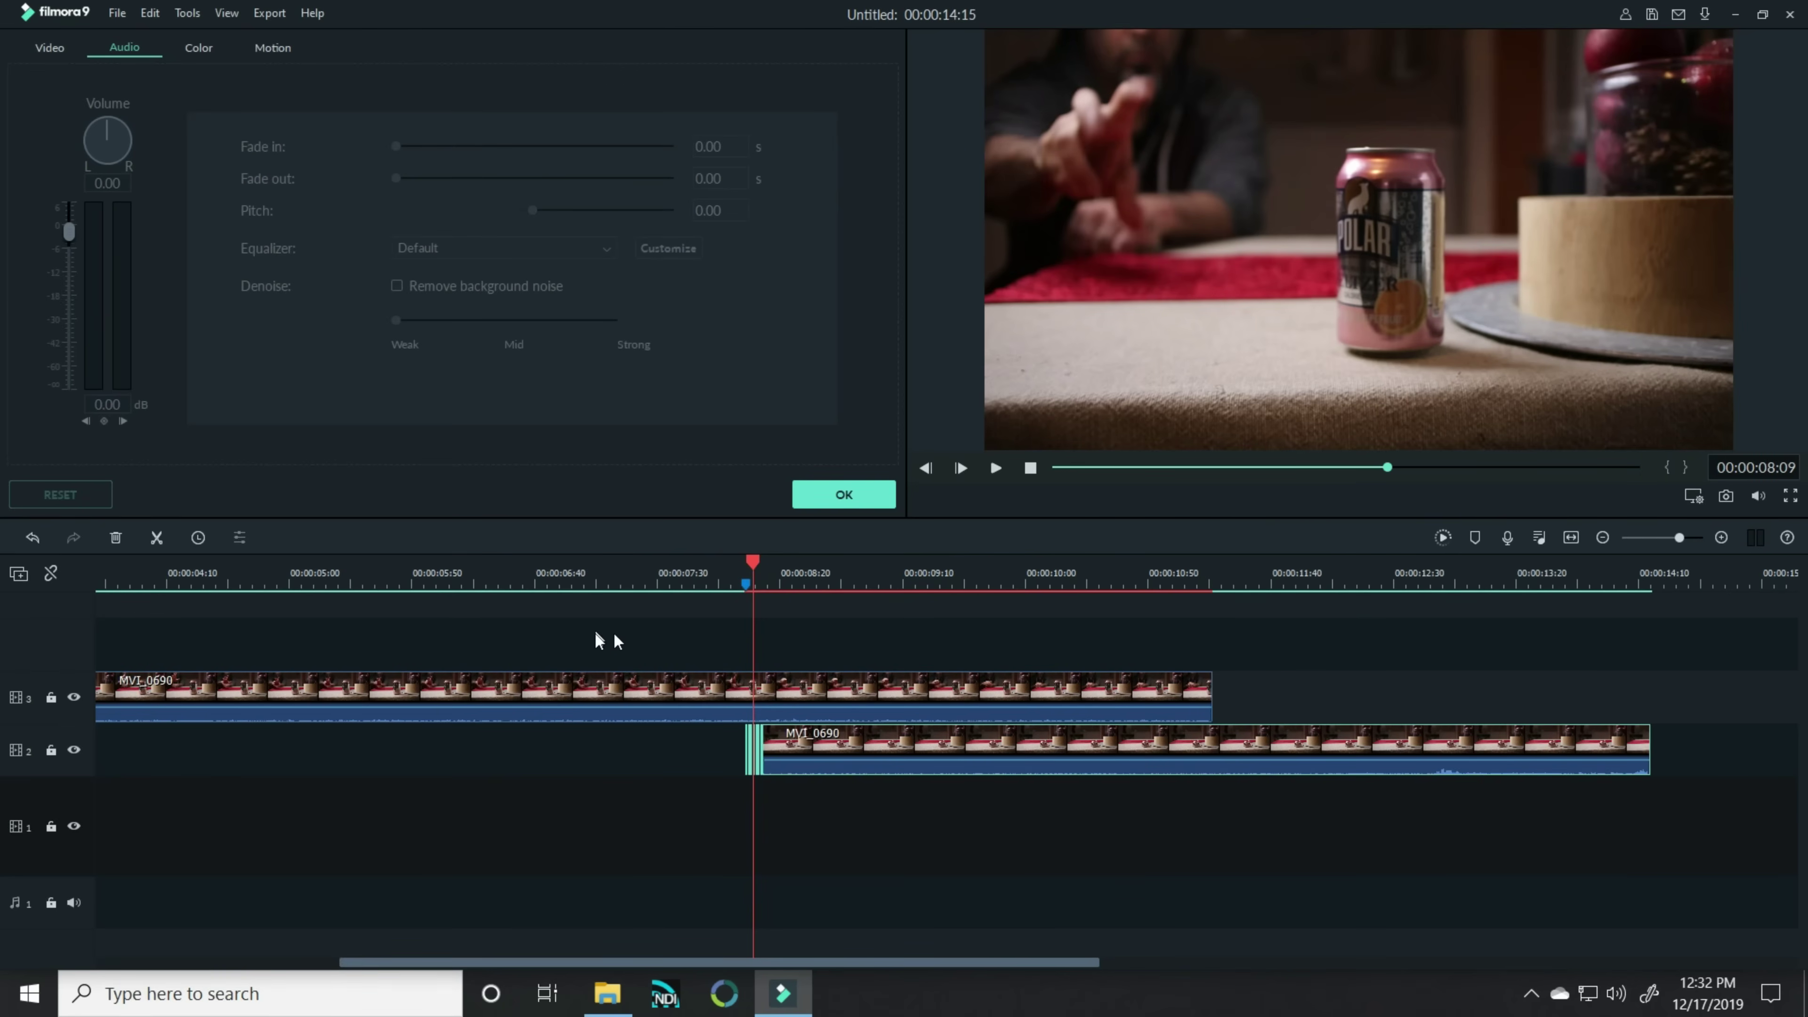
Step: Give the track 3 gesture clip a Custom-ratio Crop and Zoom, narrowed to 881 × 1080
right_click(803, 700)
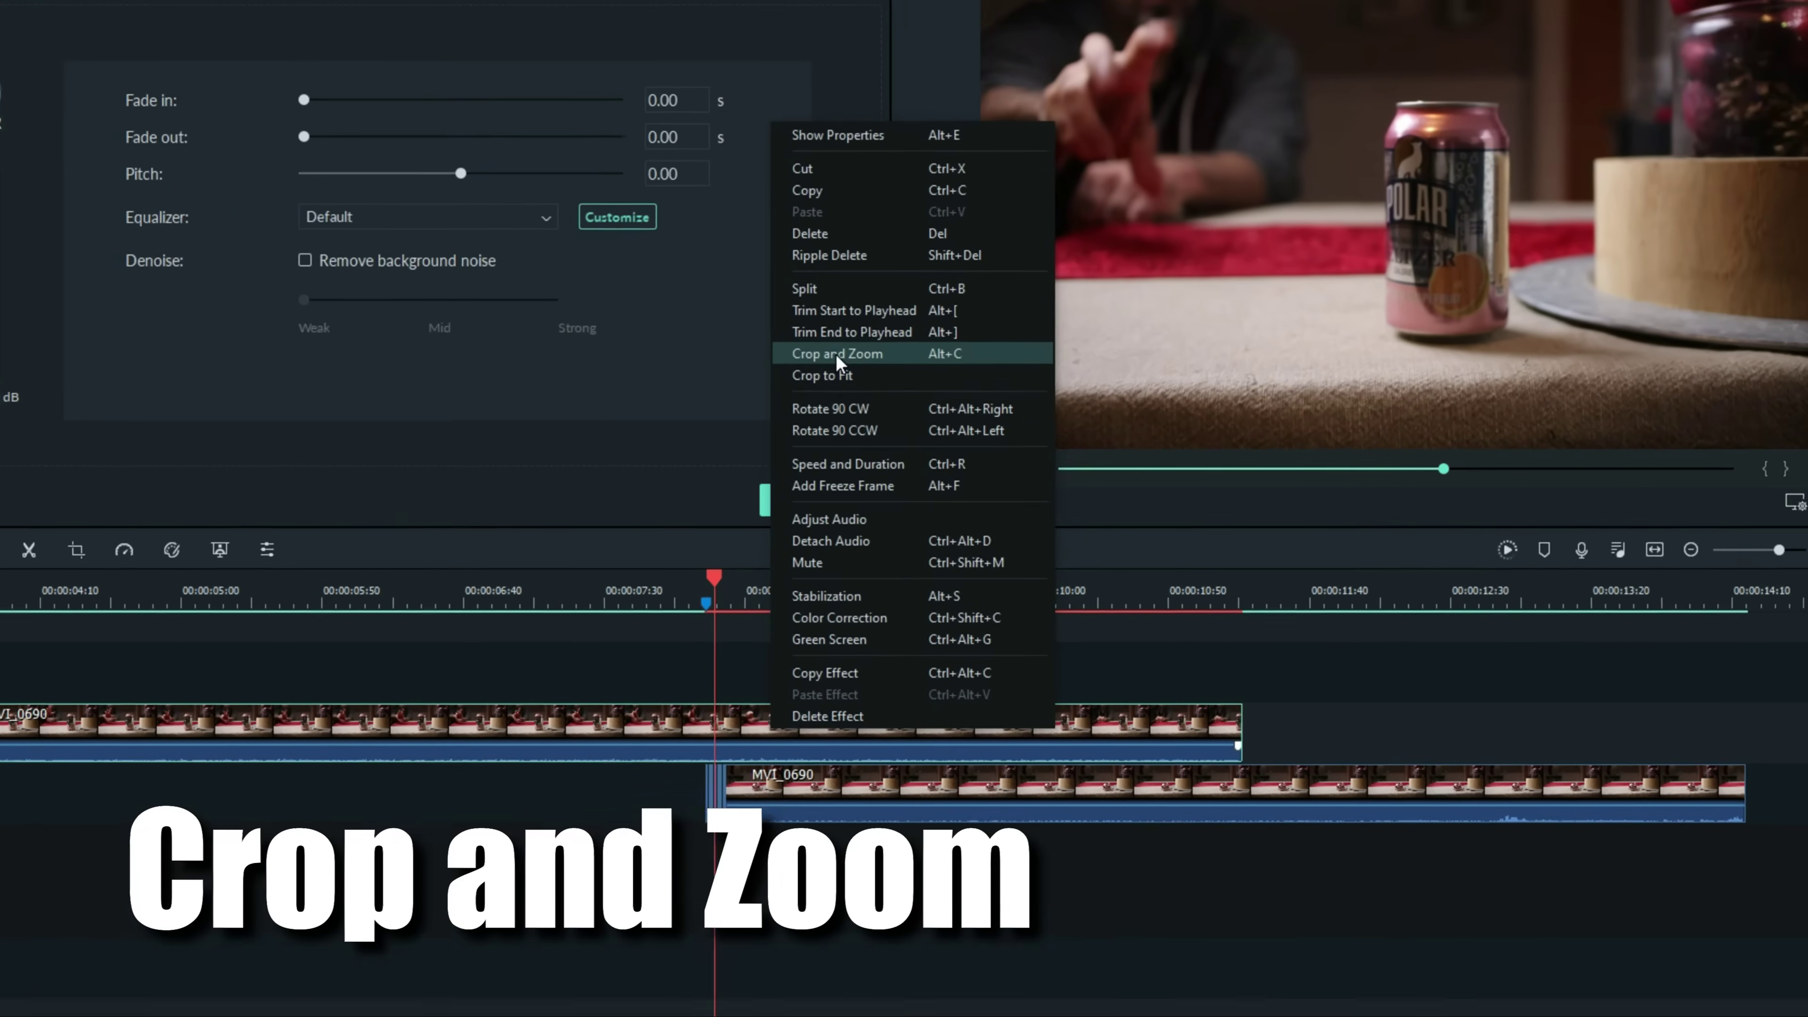
left_click(839, 354)
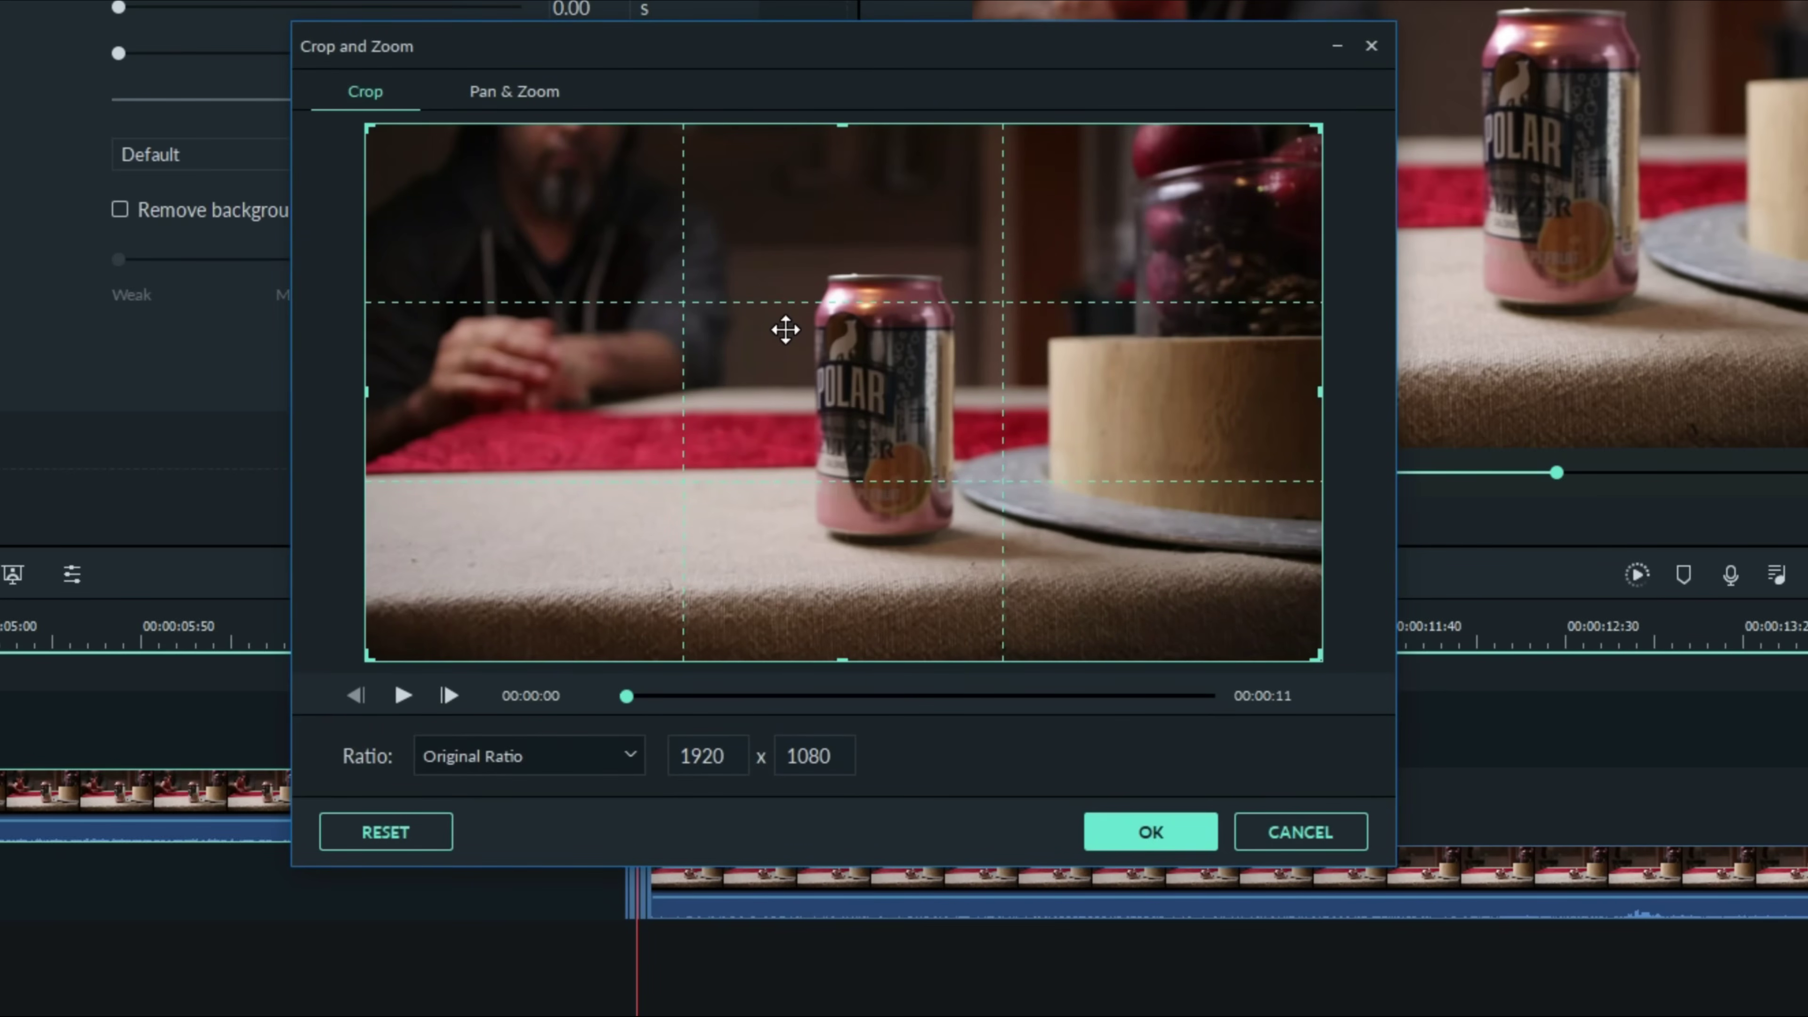
left_click(629, 757)
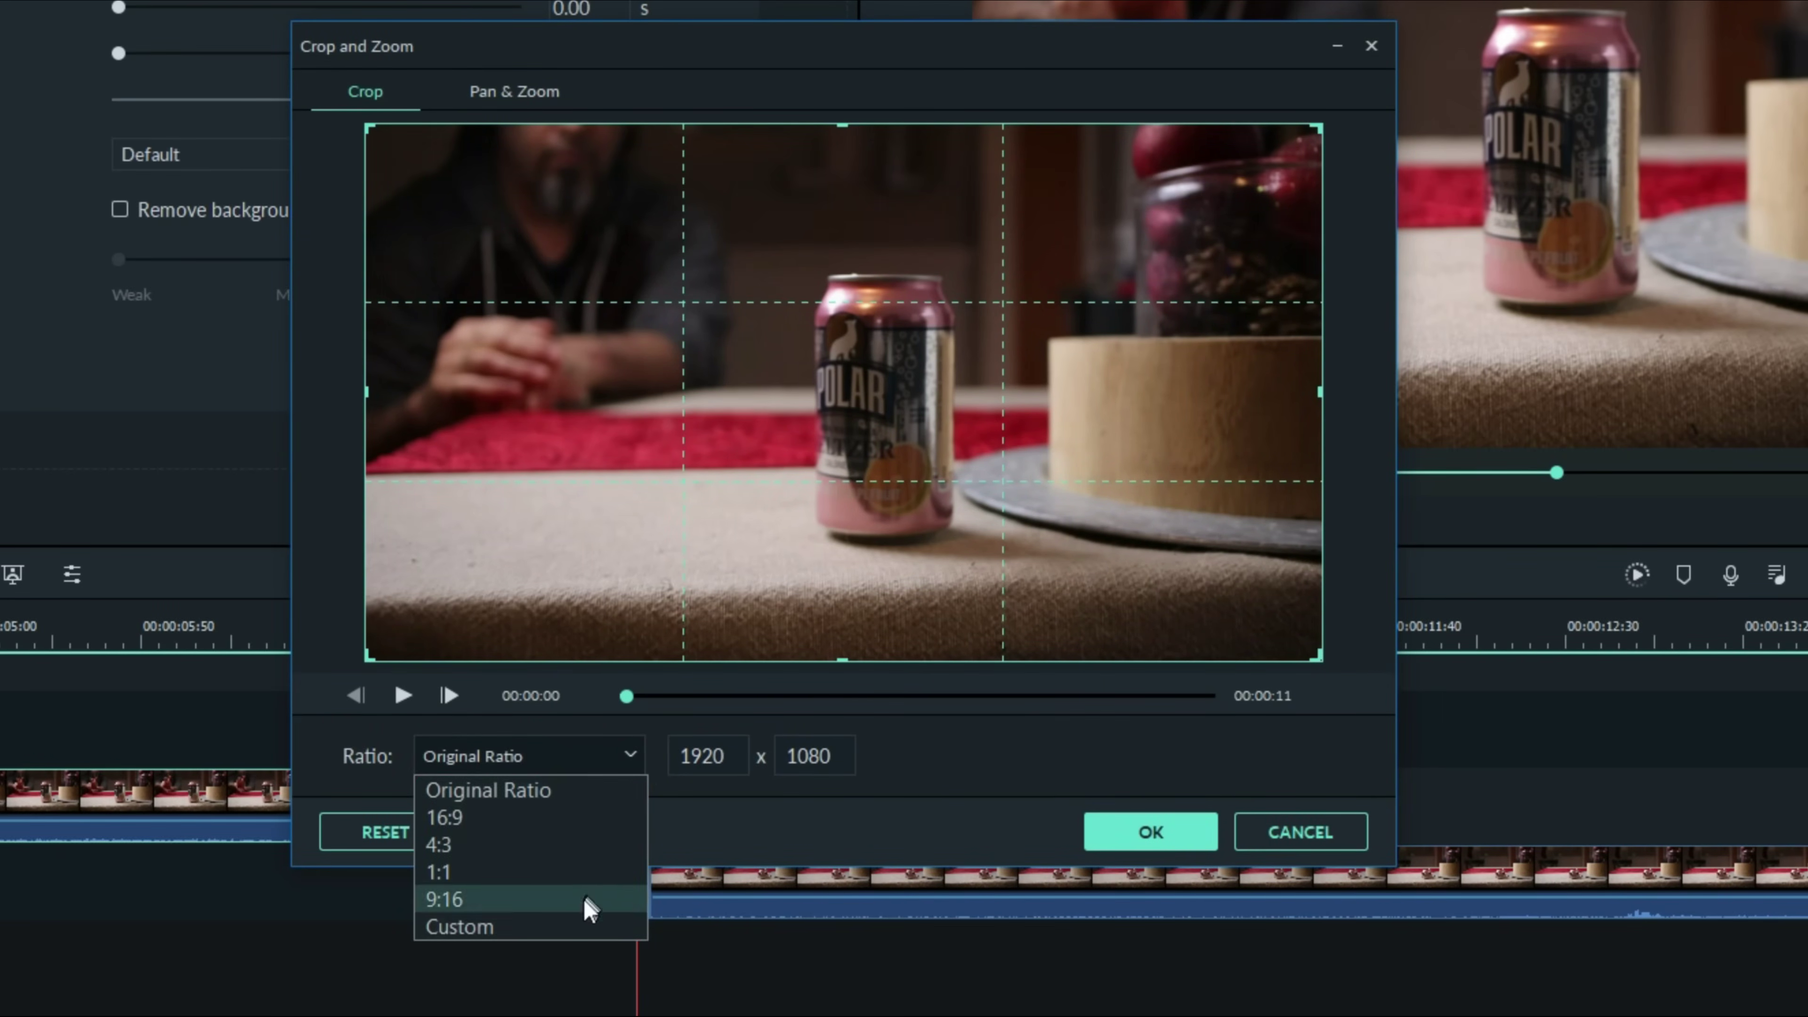
left_click(539, 927)
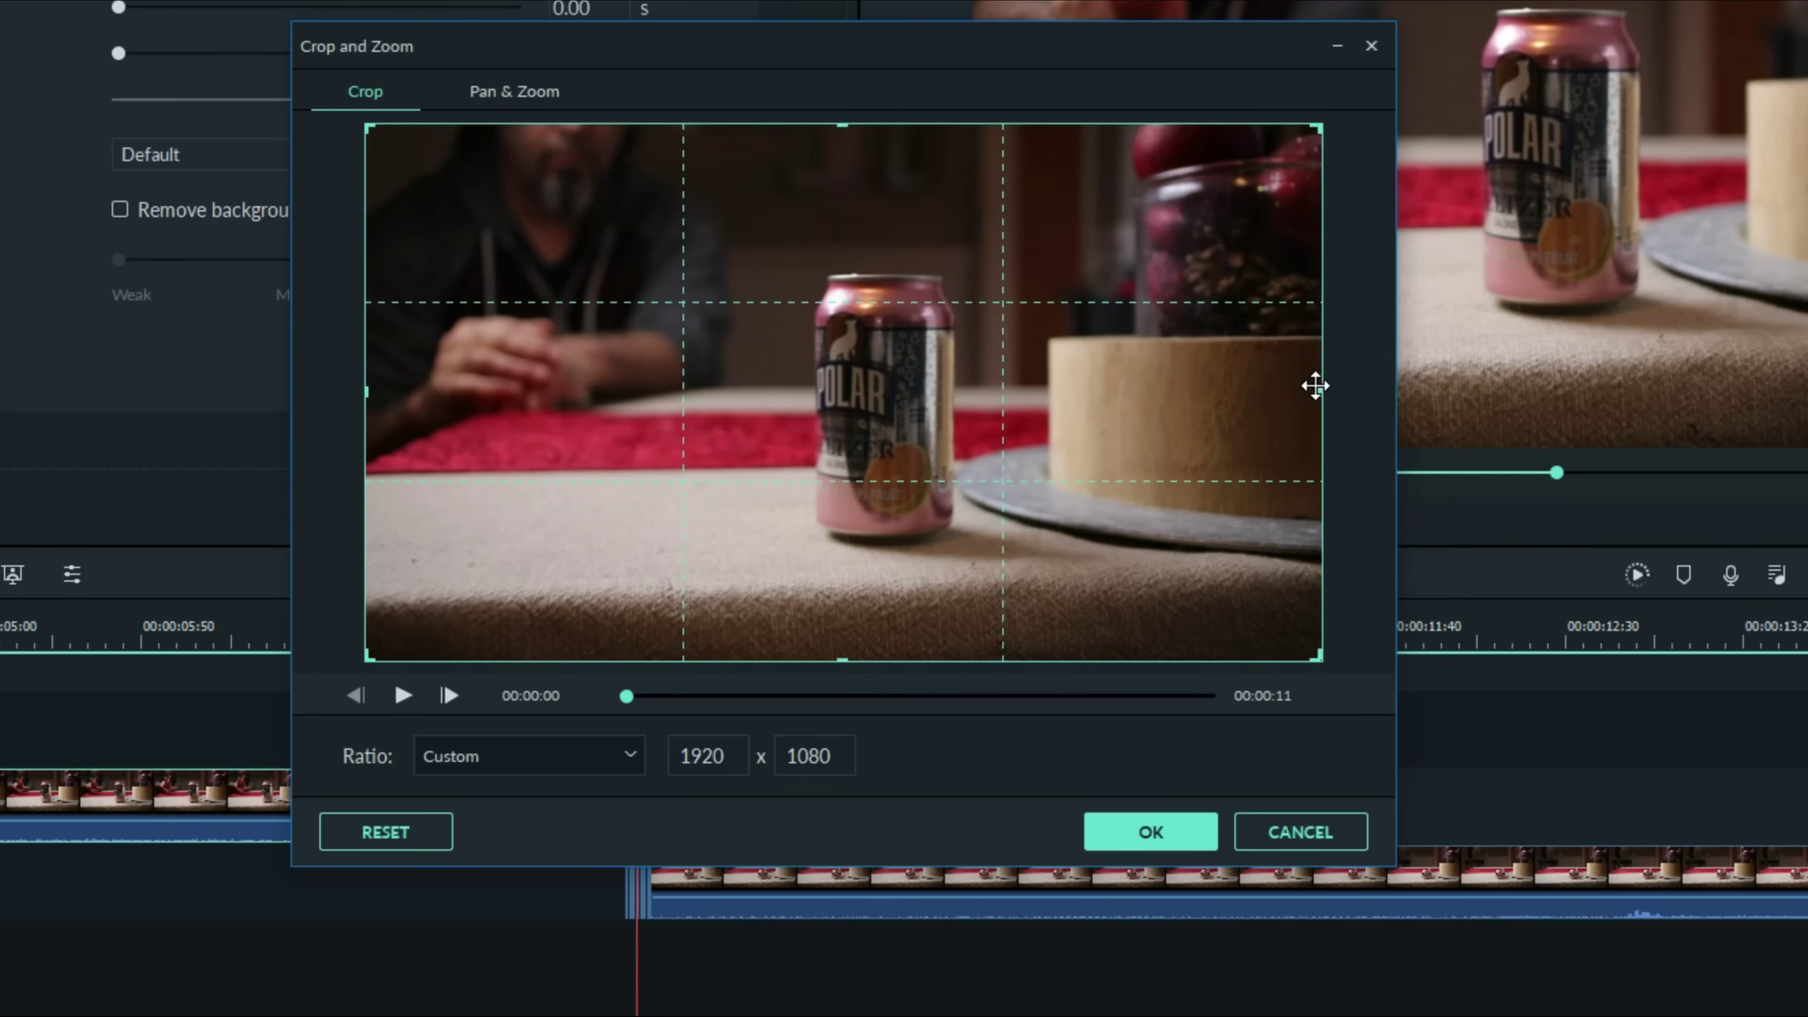
left_click_drag(1320, 391, 803, 428)
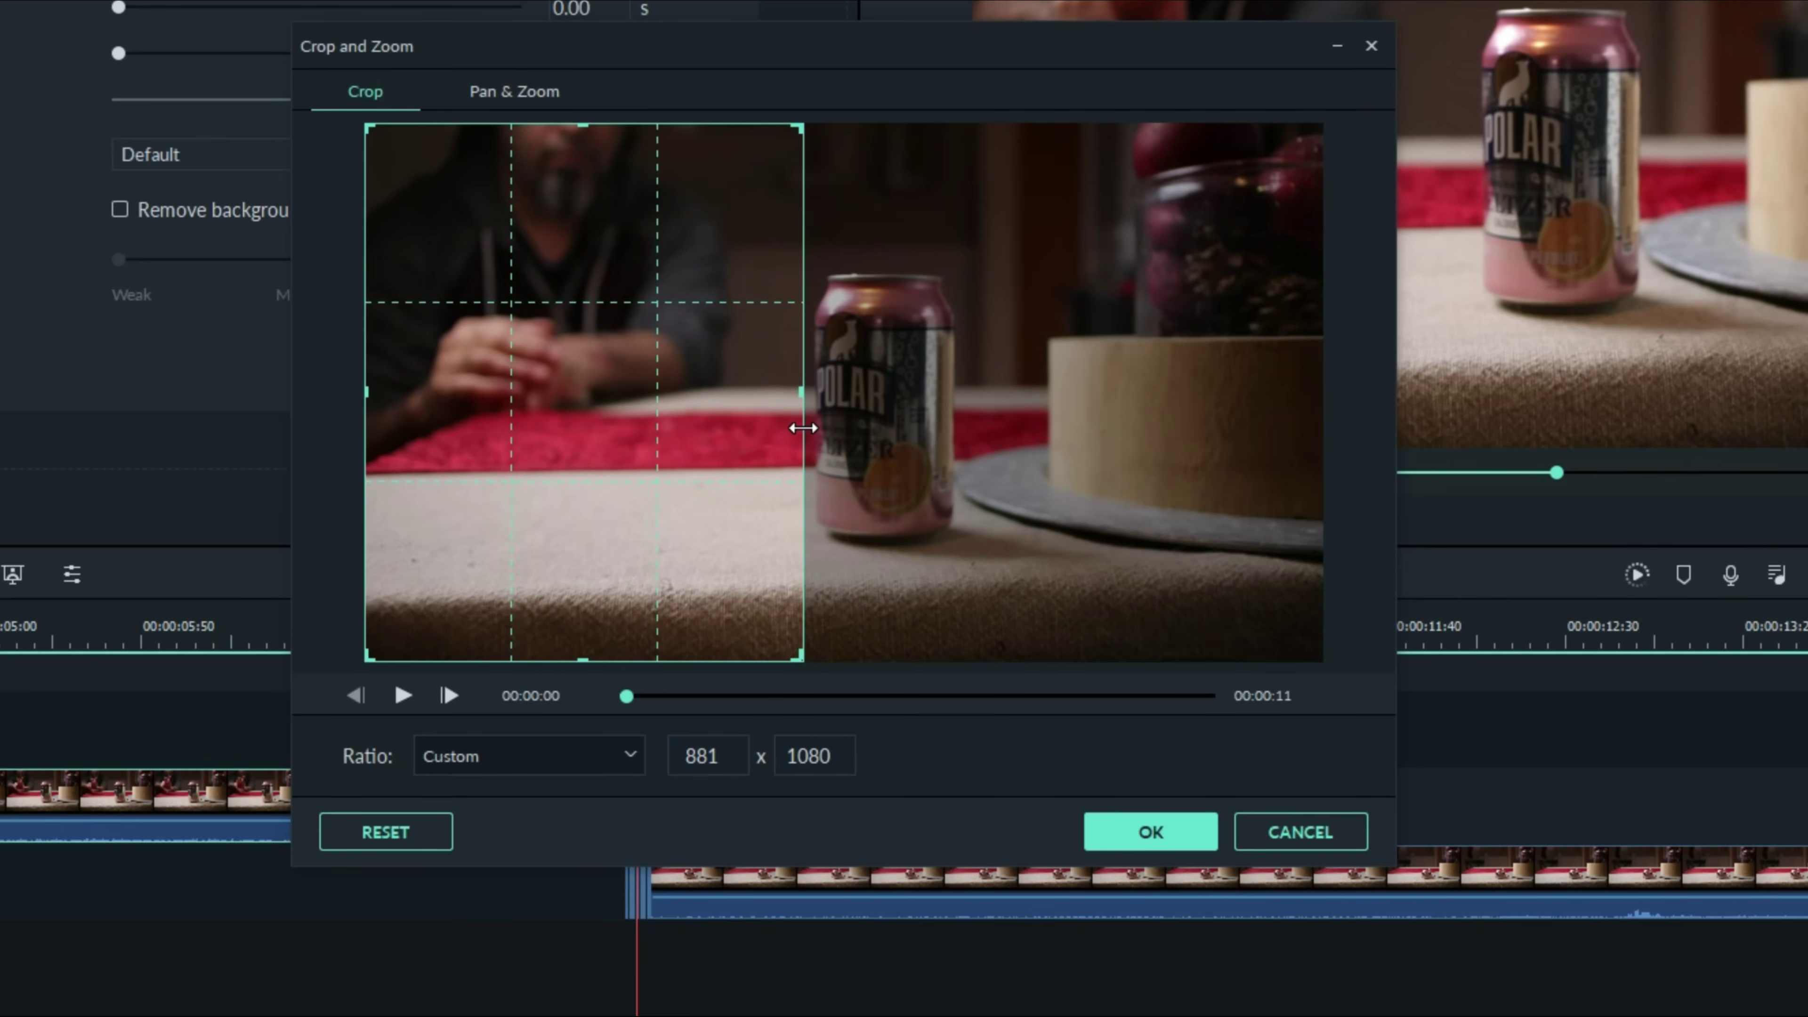
left_click(1139, 840)
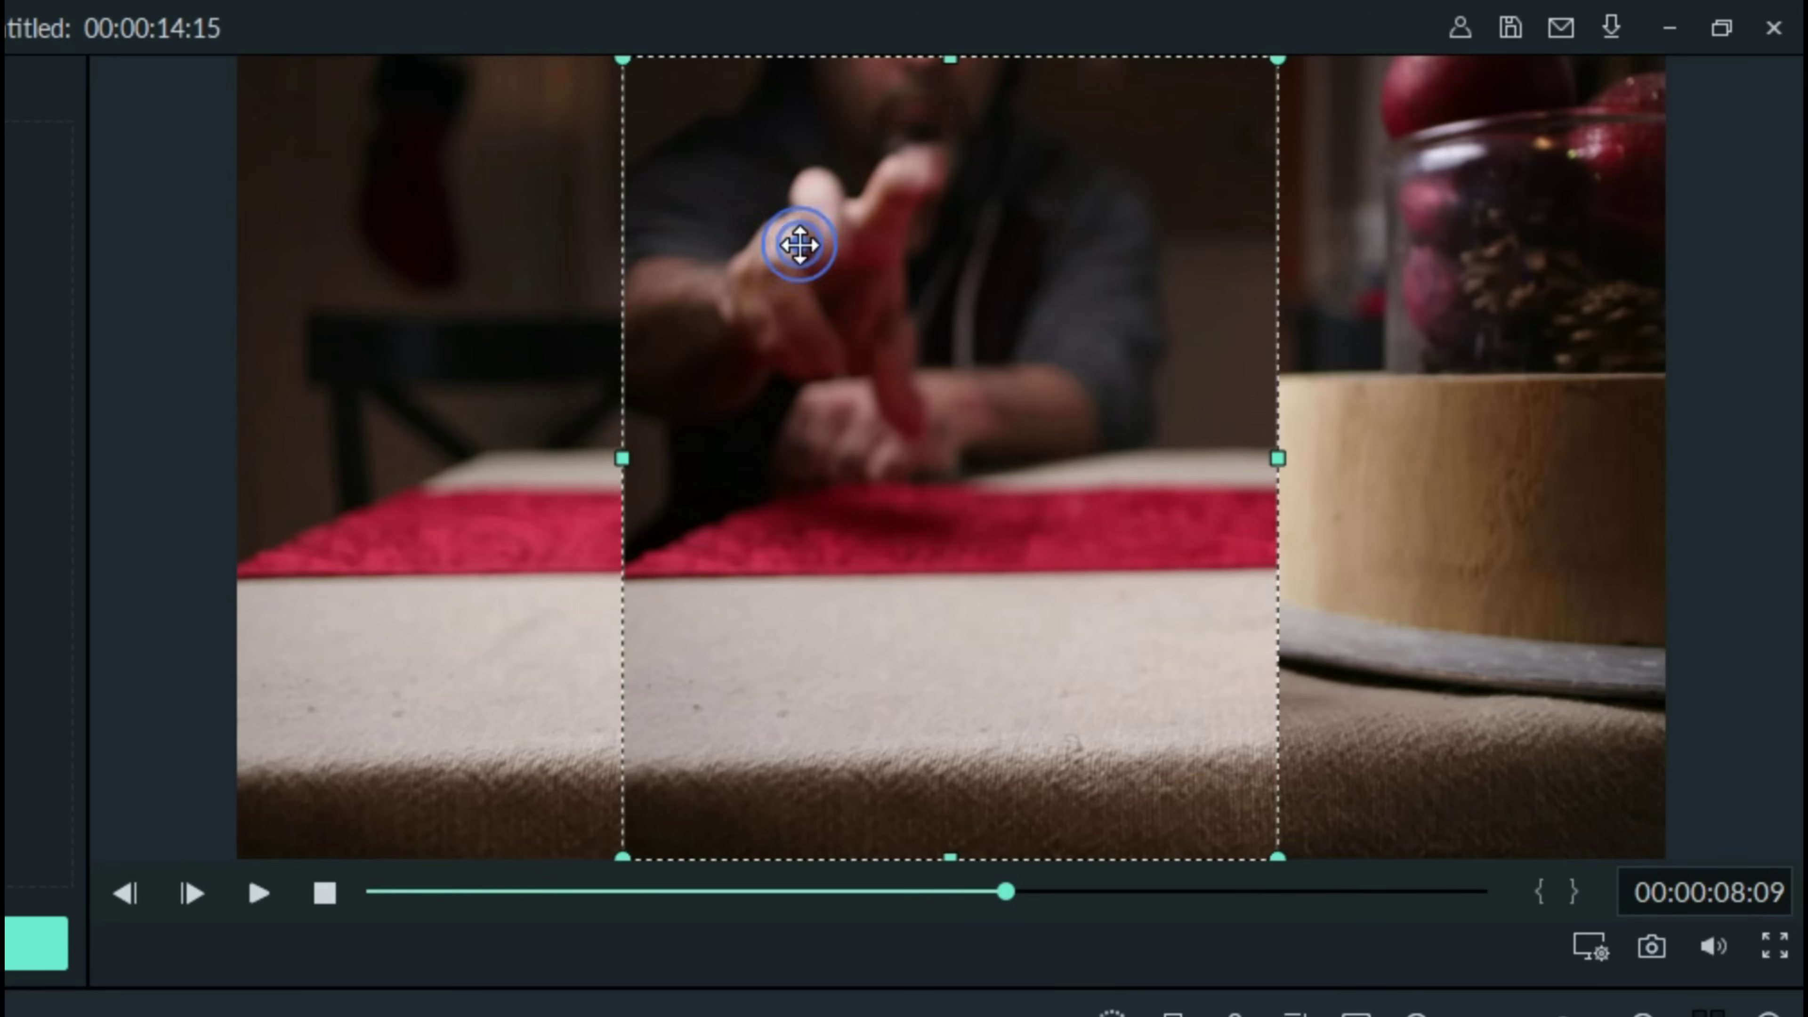
Step: Slide the crop area left onto the reaching hand and scrub to check the cropped gesture
left_click_drag(795, 246, 414, 242)
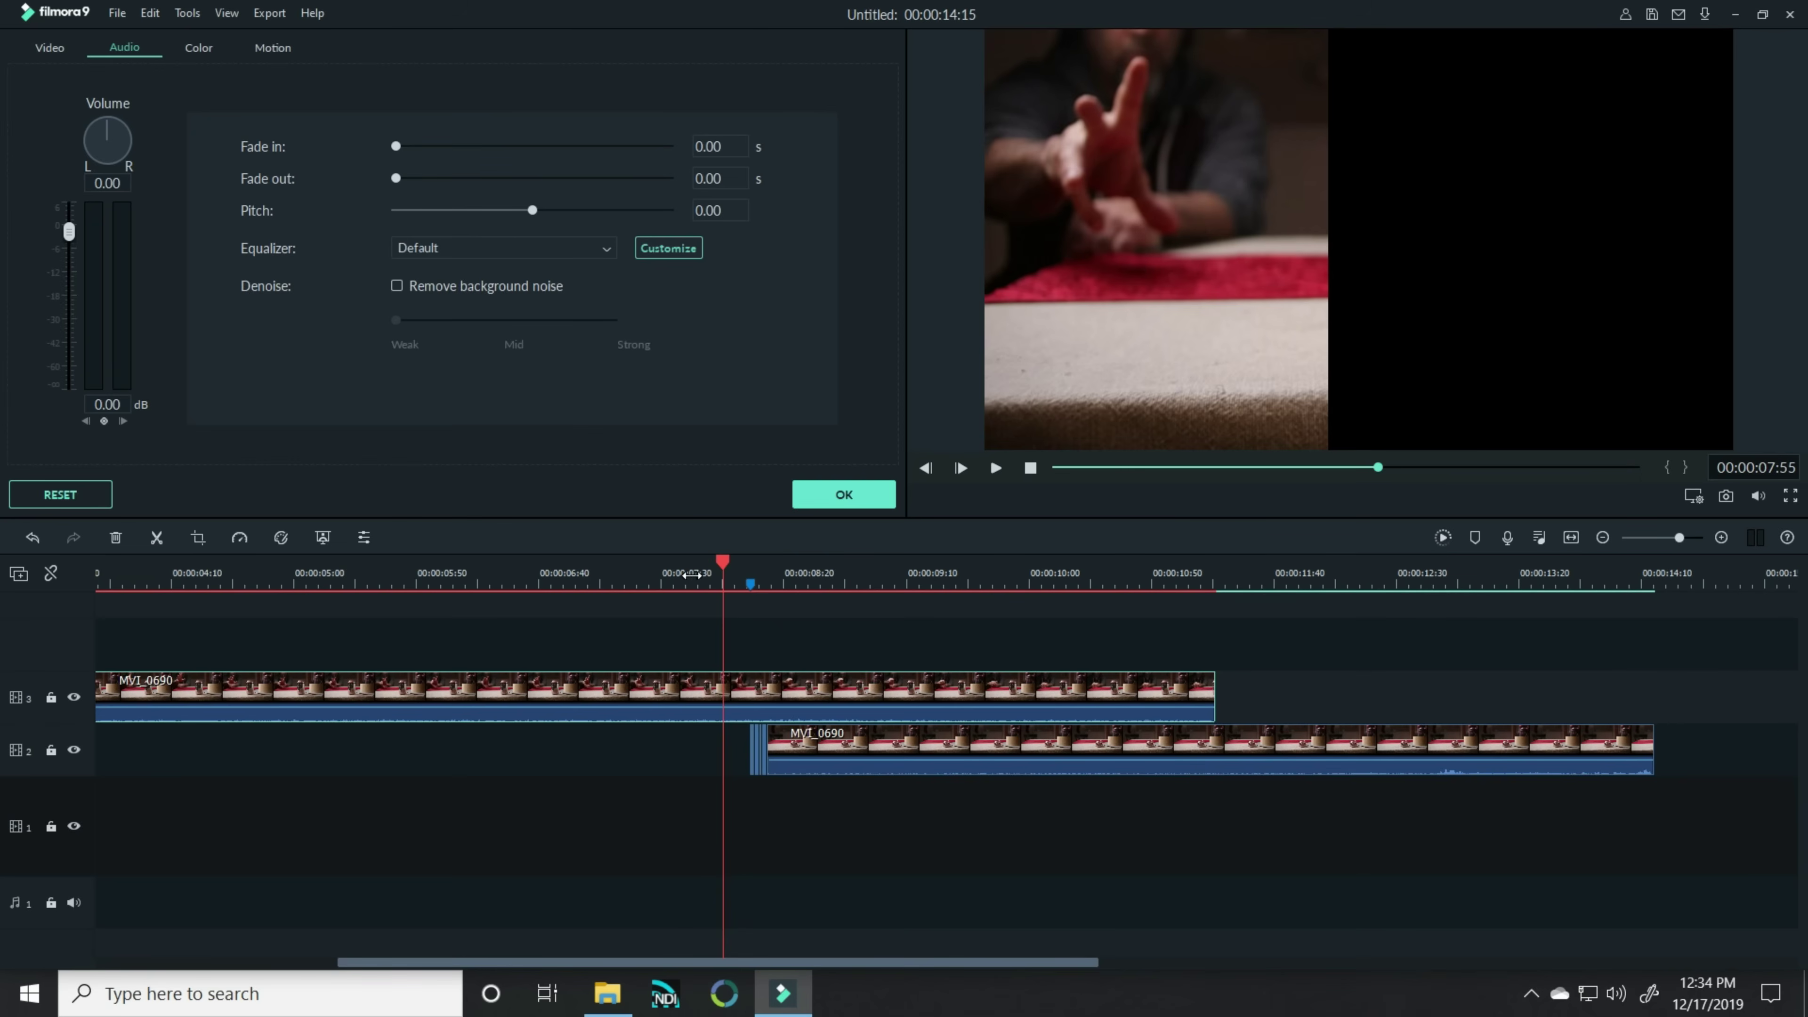
mouse_move(724, 570)
left_mouse_down()
mouse_move(783, 569)
mouse_move(721, 570)
left_mouse_up()
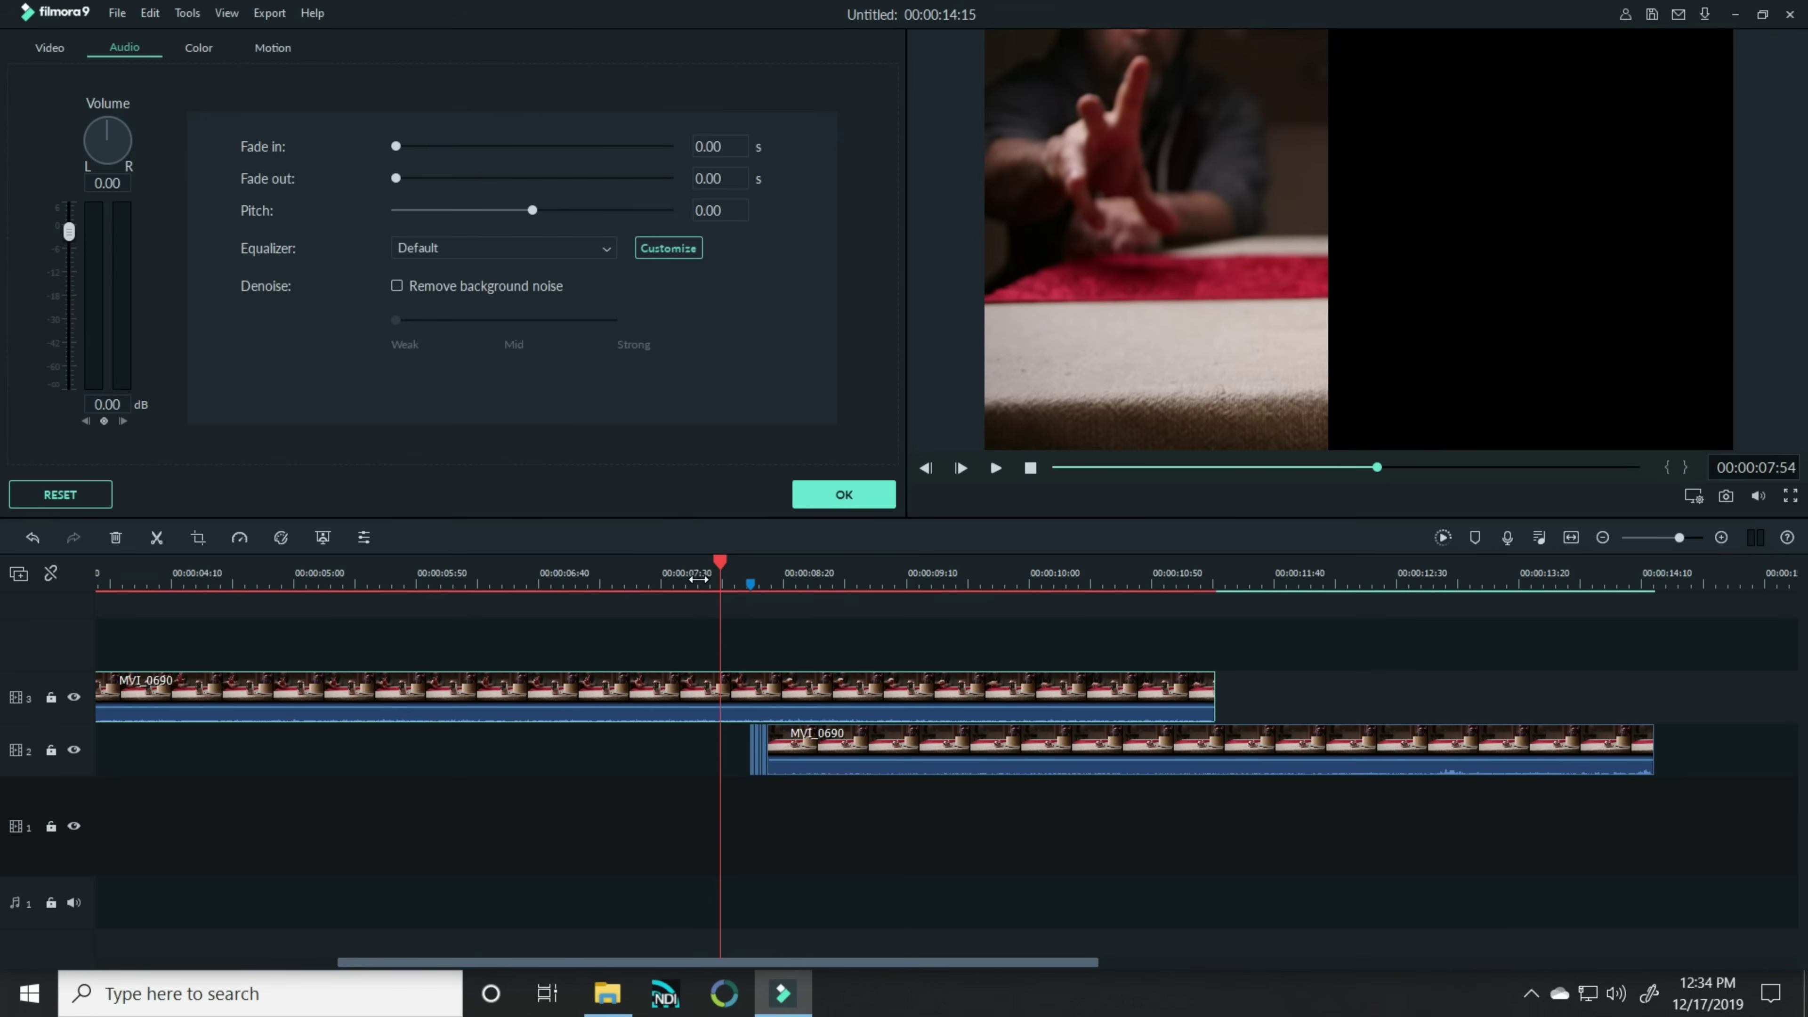
scroll(789, 577, "up", 3)
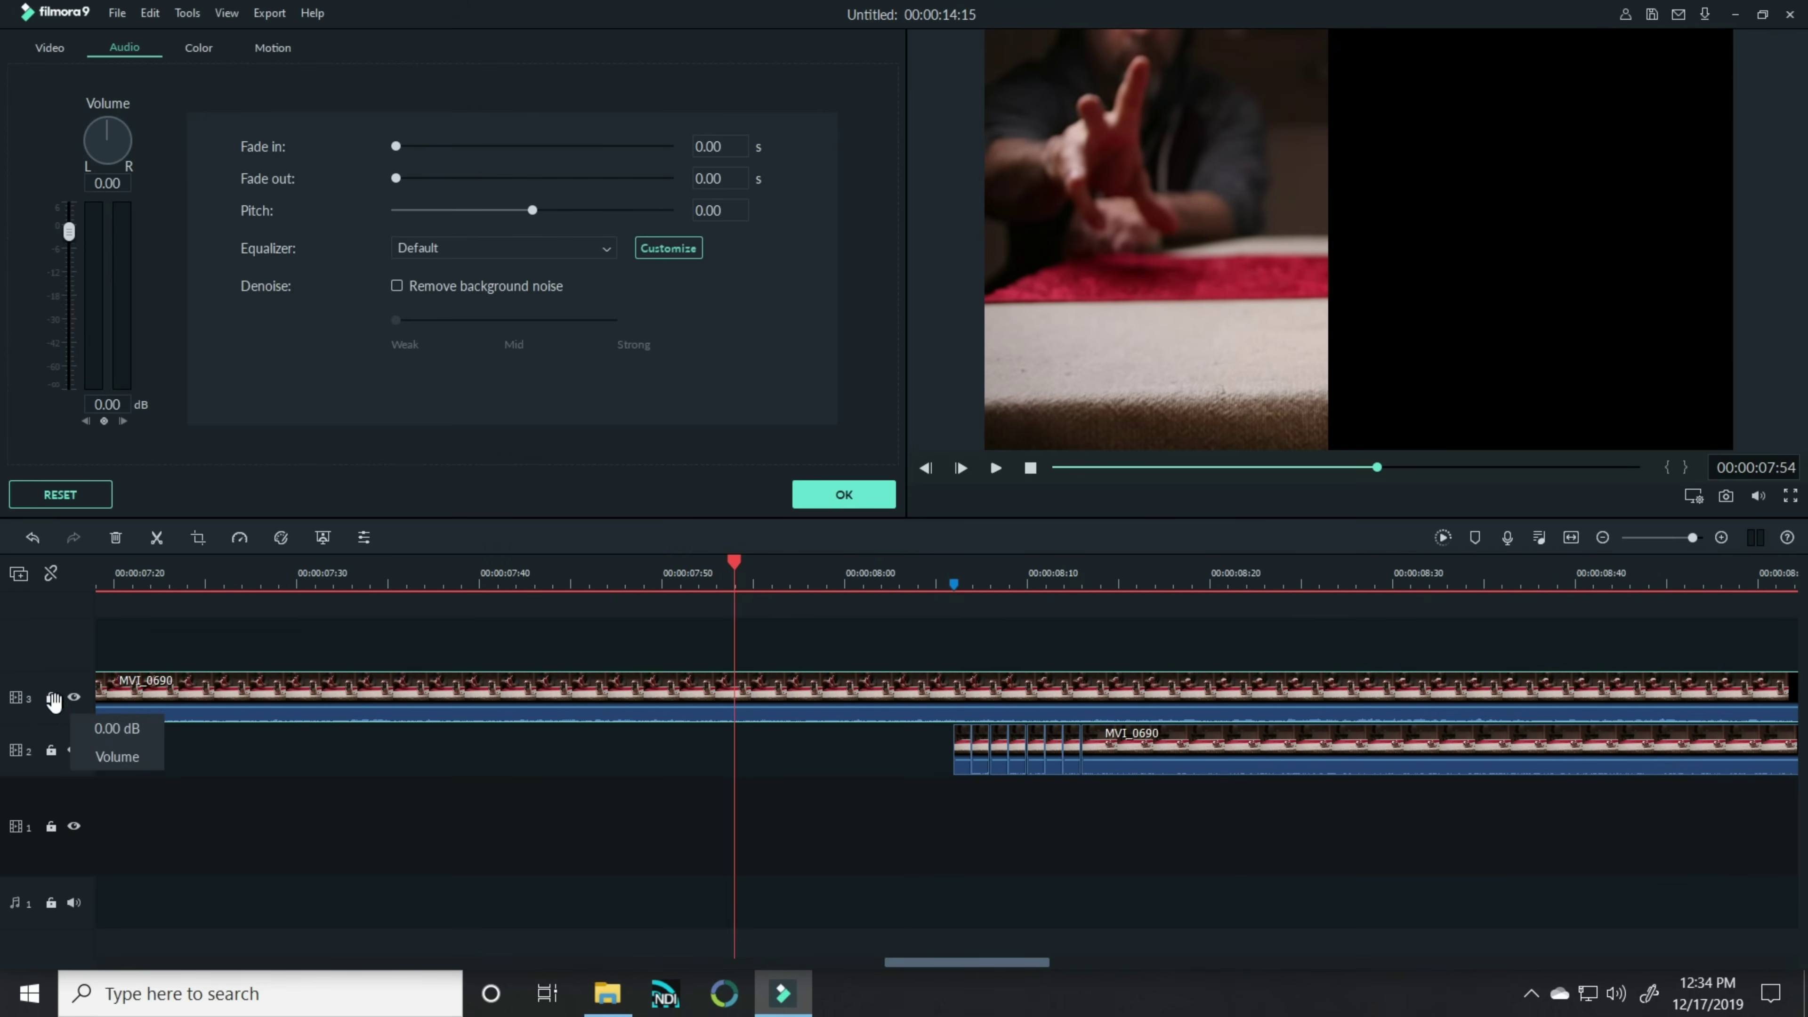
Step: Lock and hide track 3, then move the playhead to the upright-can frame at 00:00:08:06
left_click(51, 698)
left_click(73, 697)
left_click(973, 581)
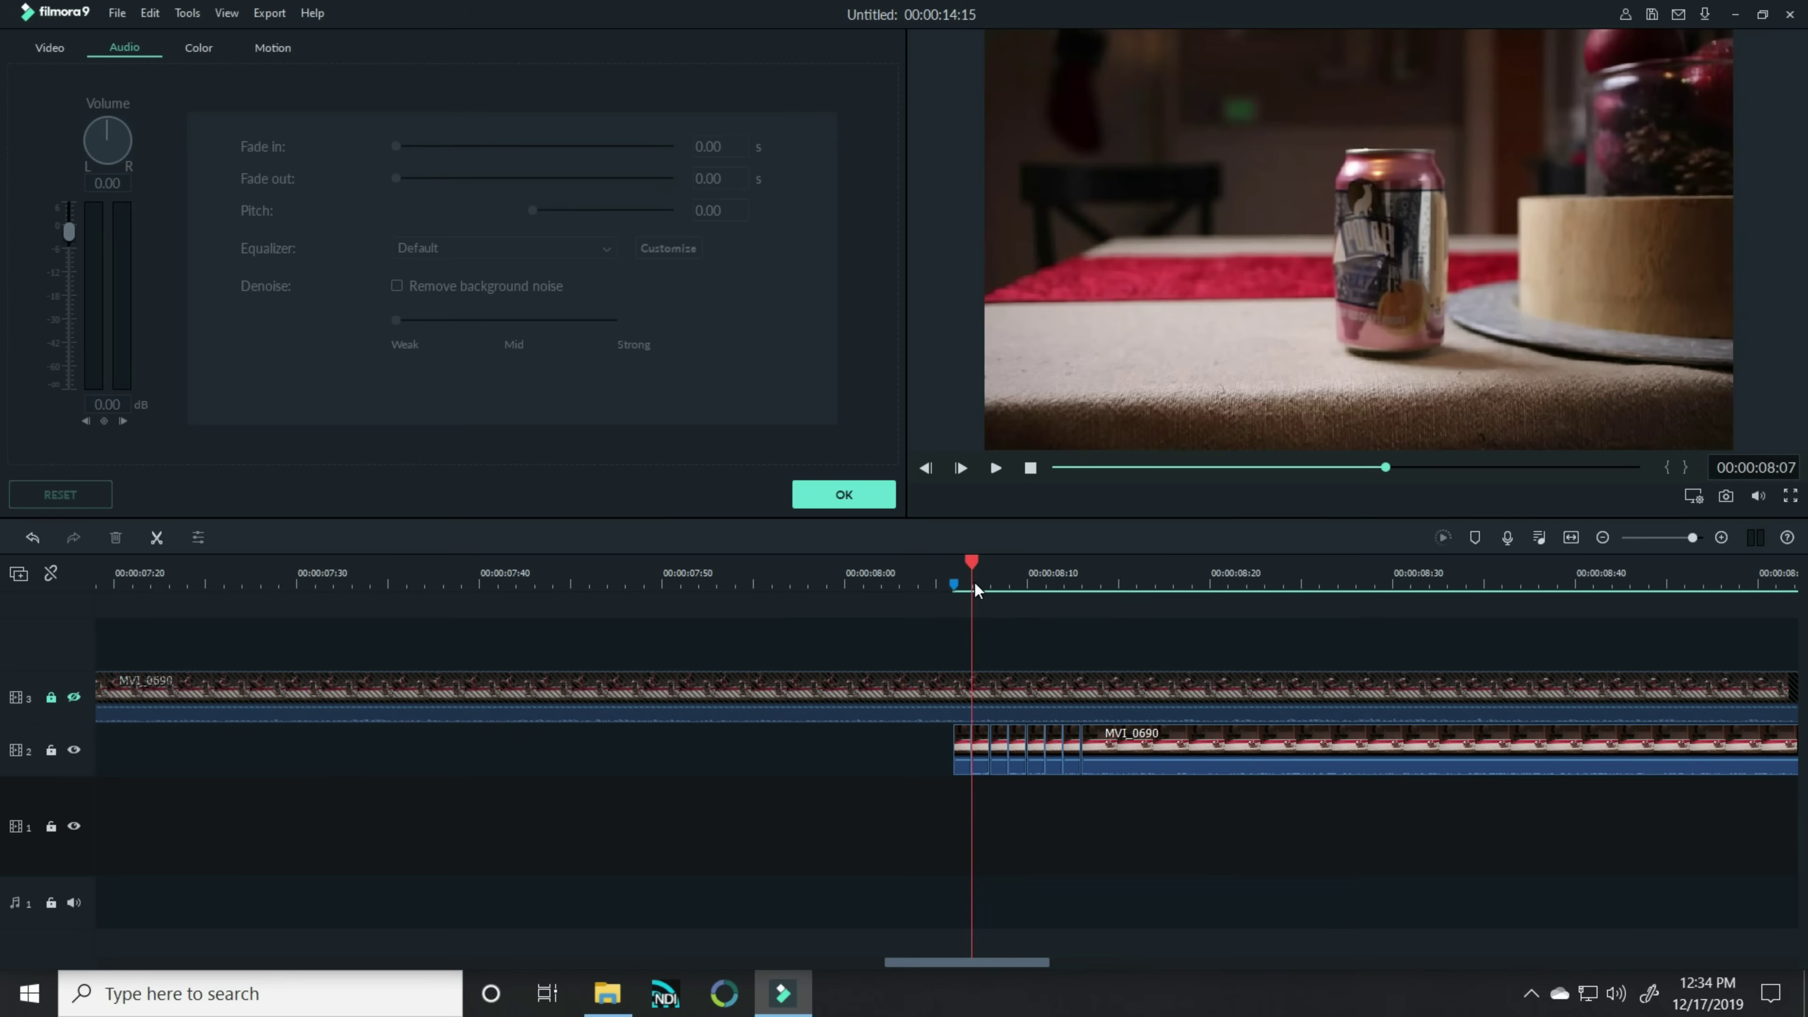
left_click_drag(972, 565, 965, 565)
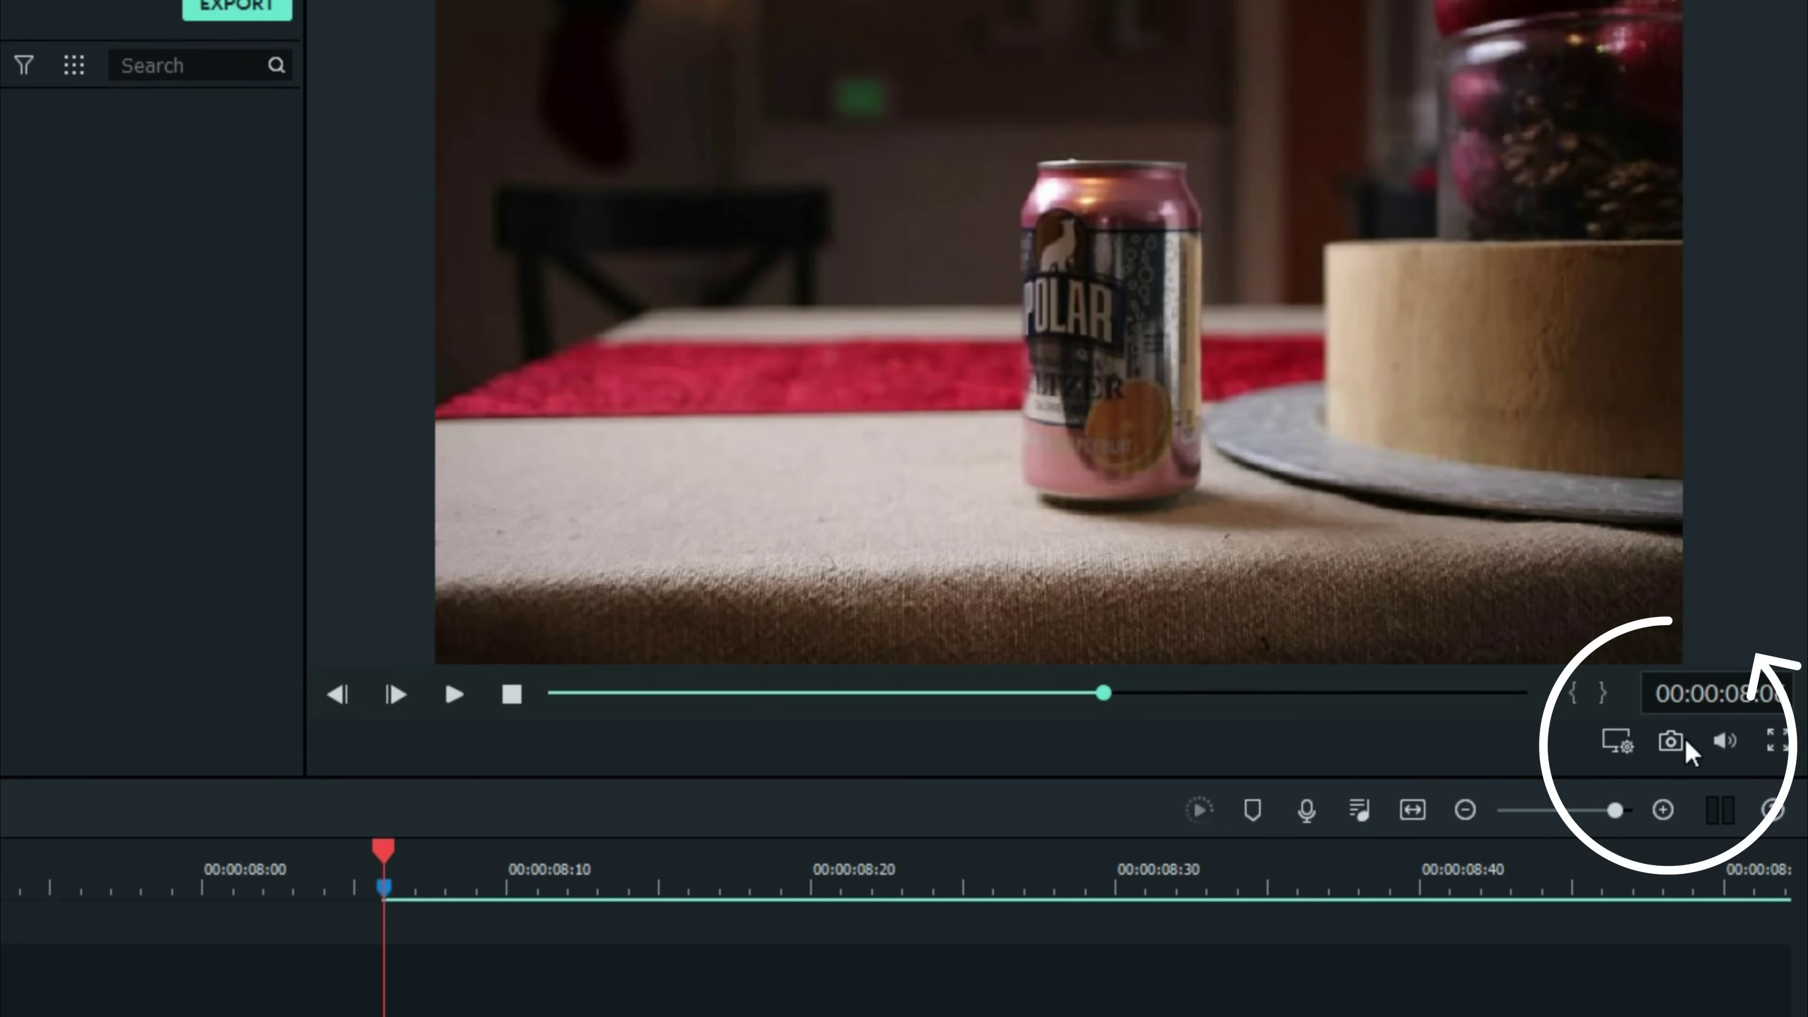
Step: Capture snapshot17, stretch it on track 2 from 0:00 to the can clip, and unhide track 3
left_click(1673, 747)
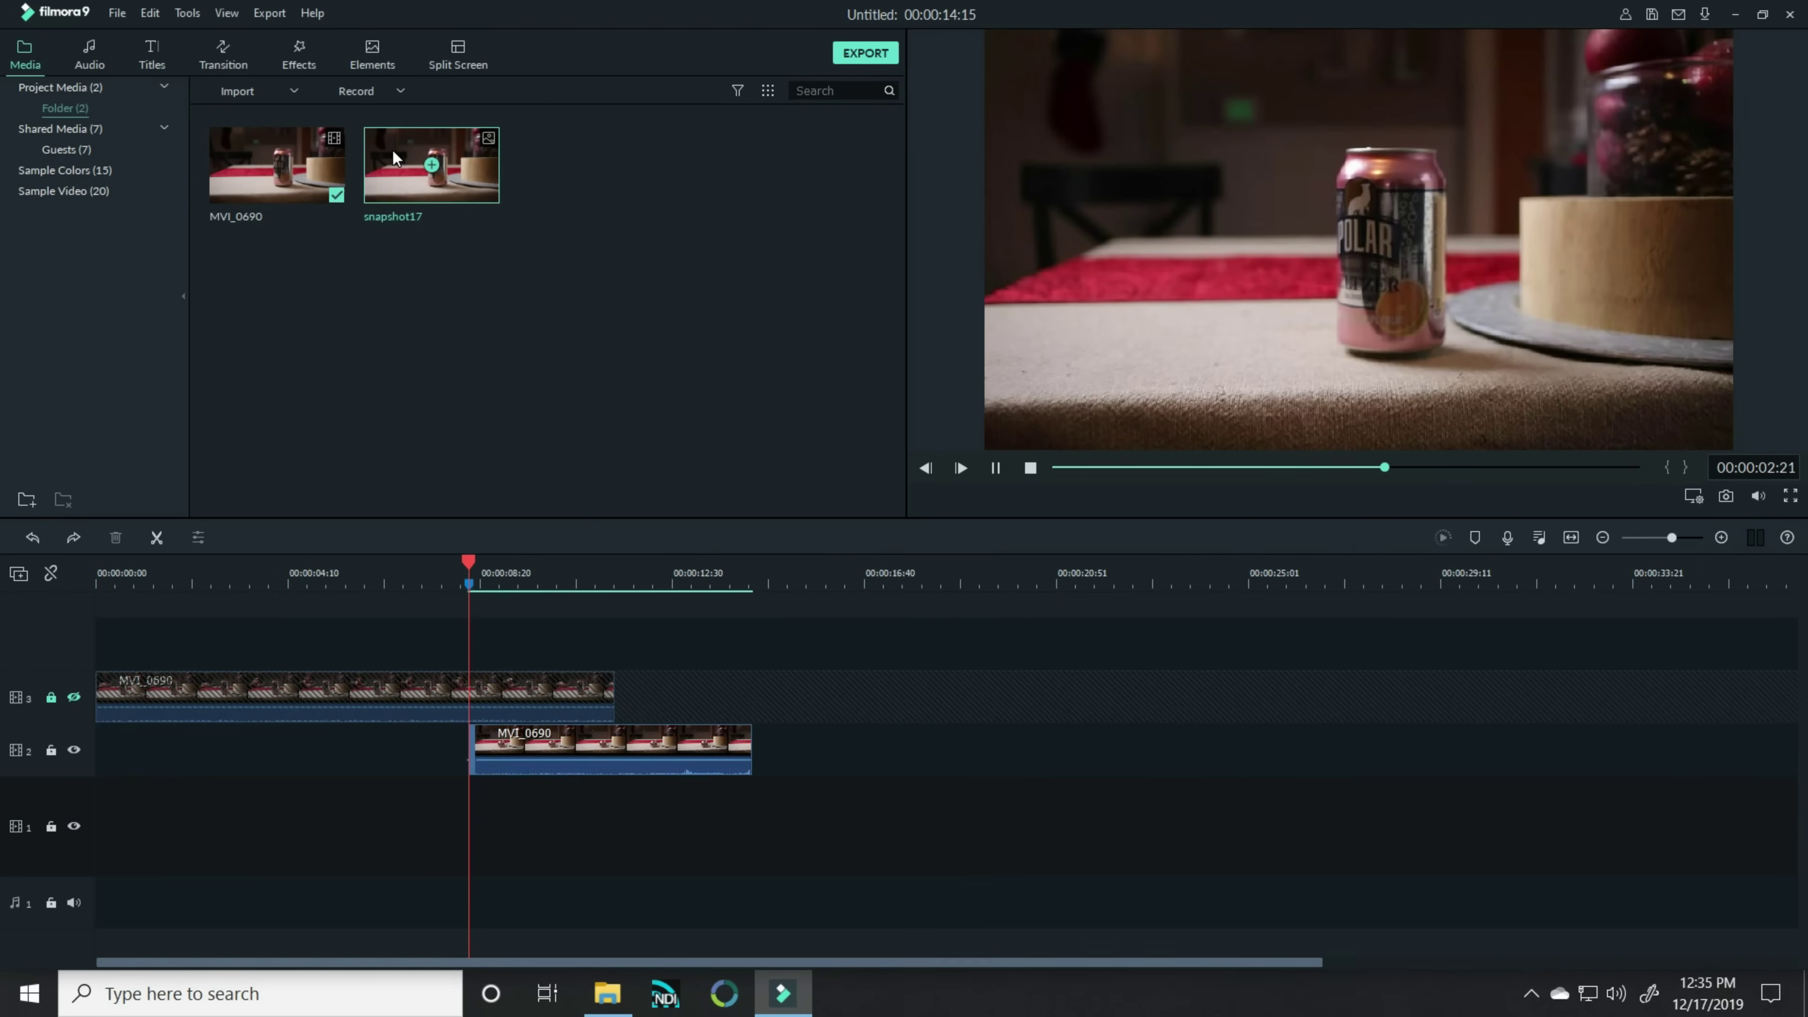
left_click_drag(396, 157, 142, 793)
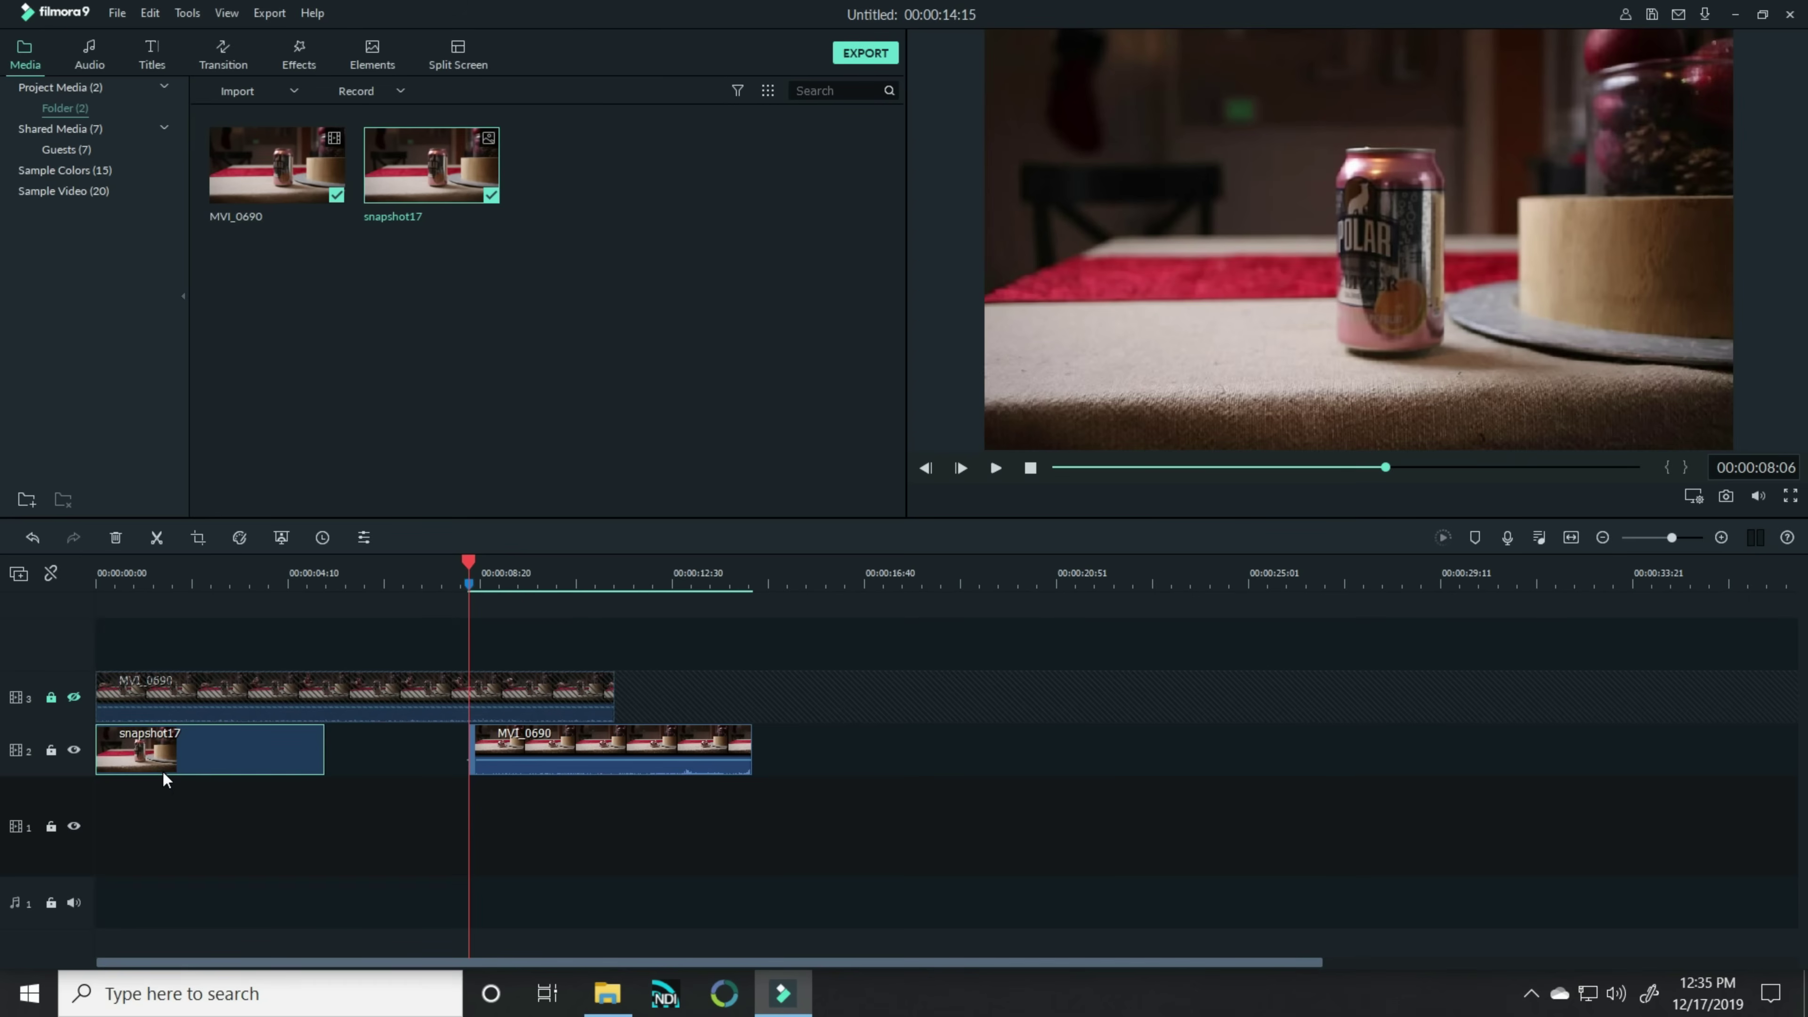
left_click_drag(326, 741, 469, 744)
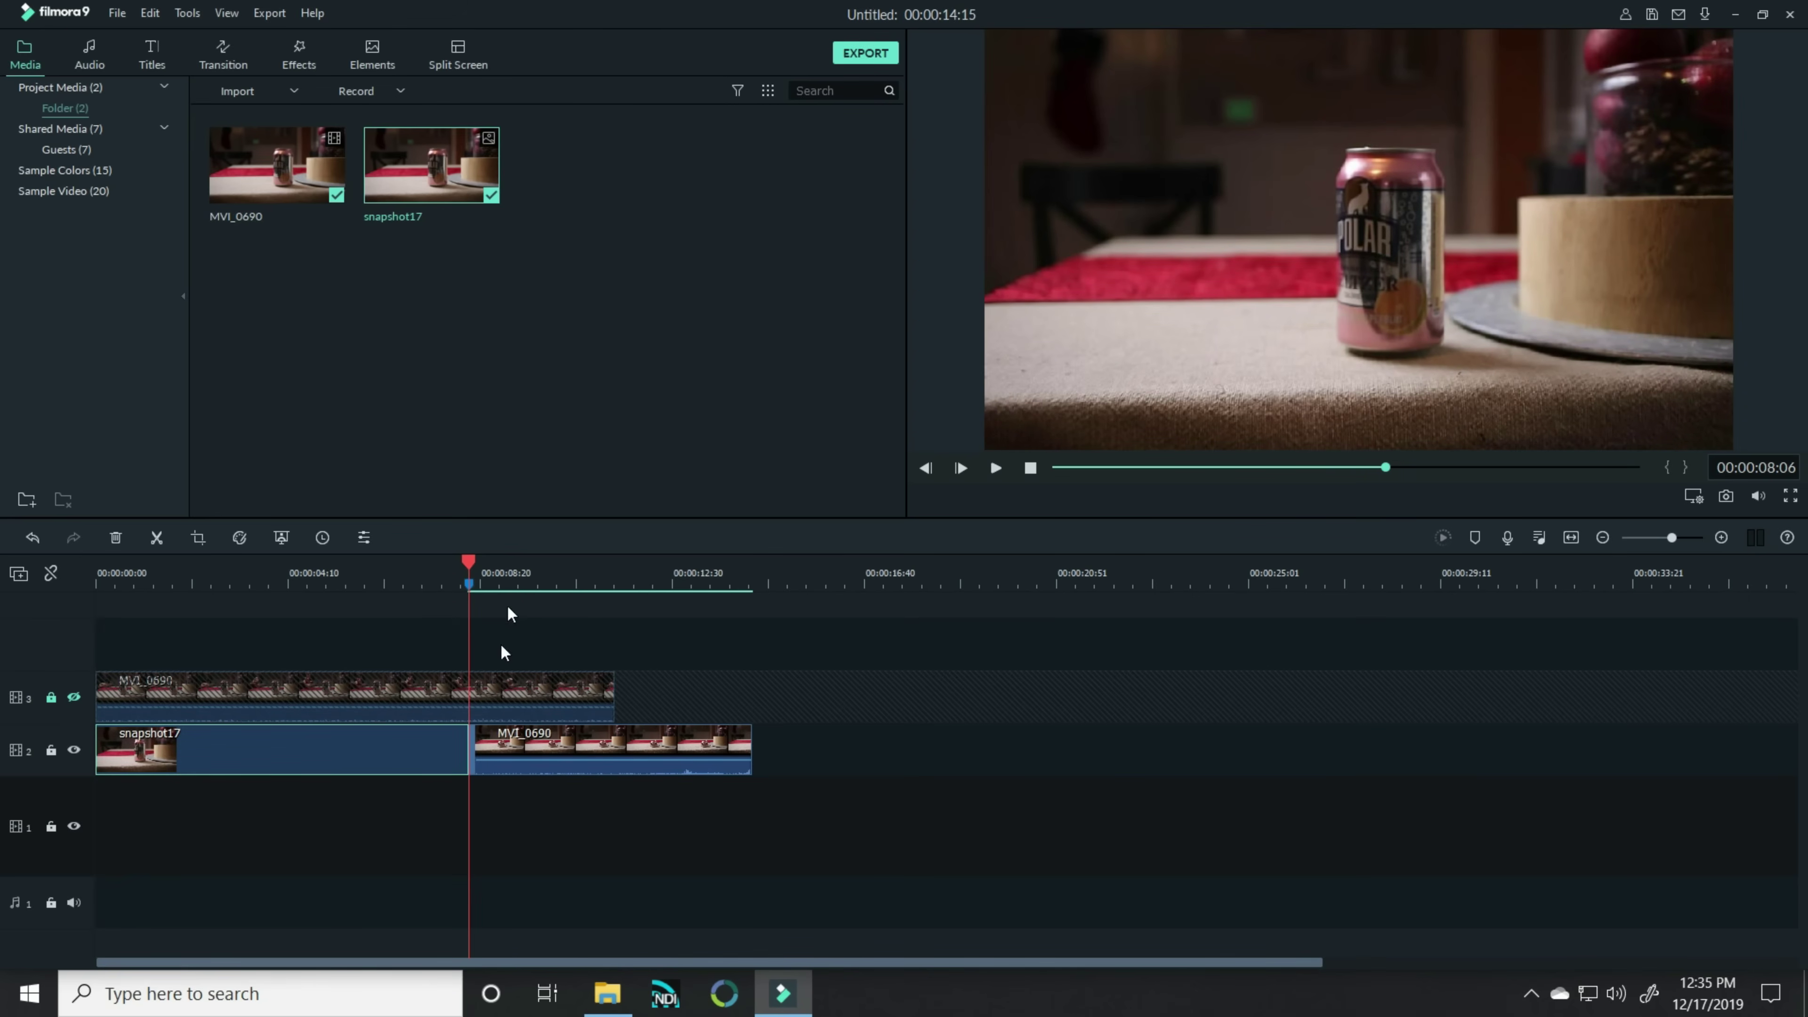
scroll(81, 700, "up", 3)
left_click(74, 699)
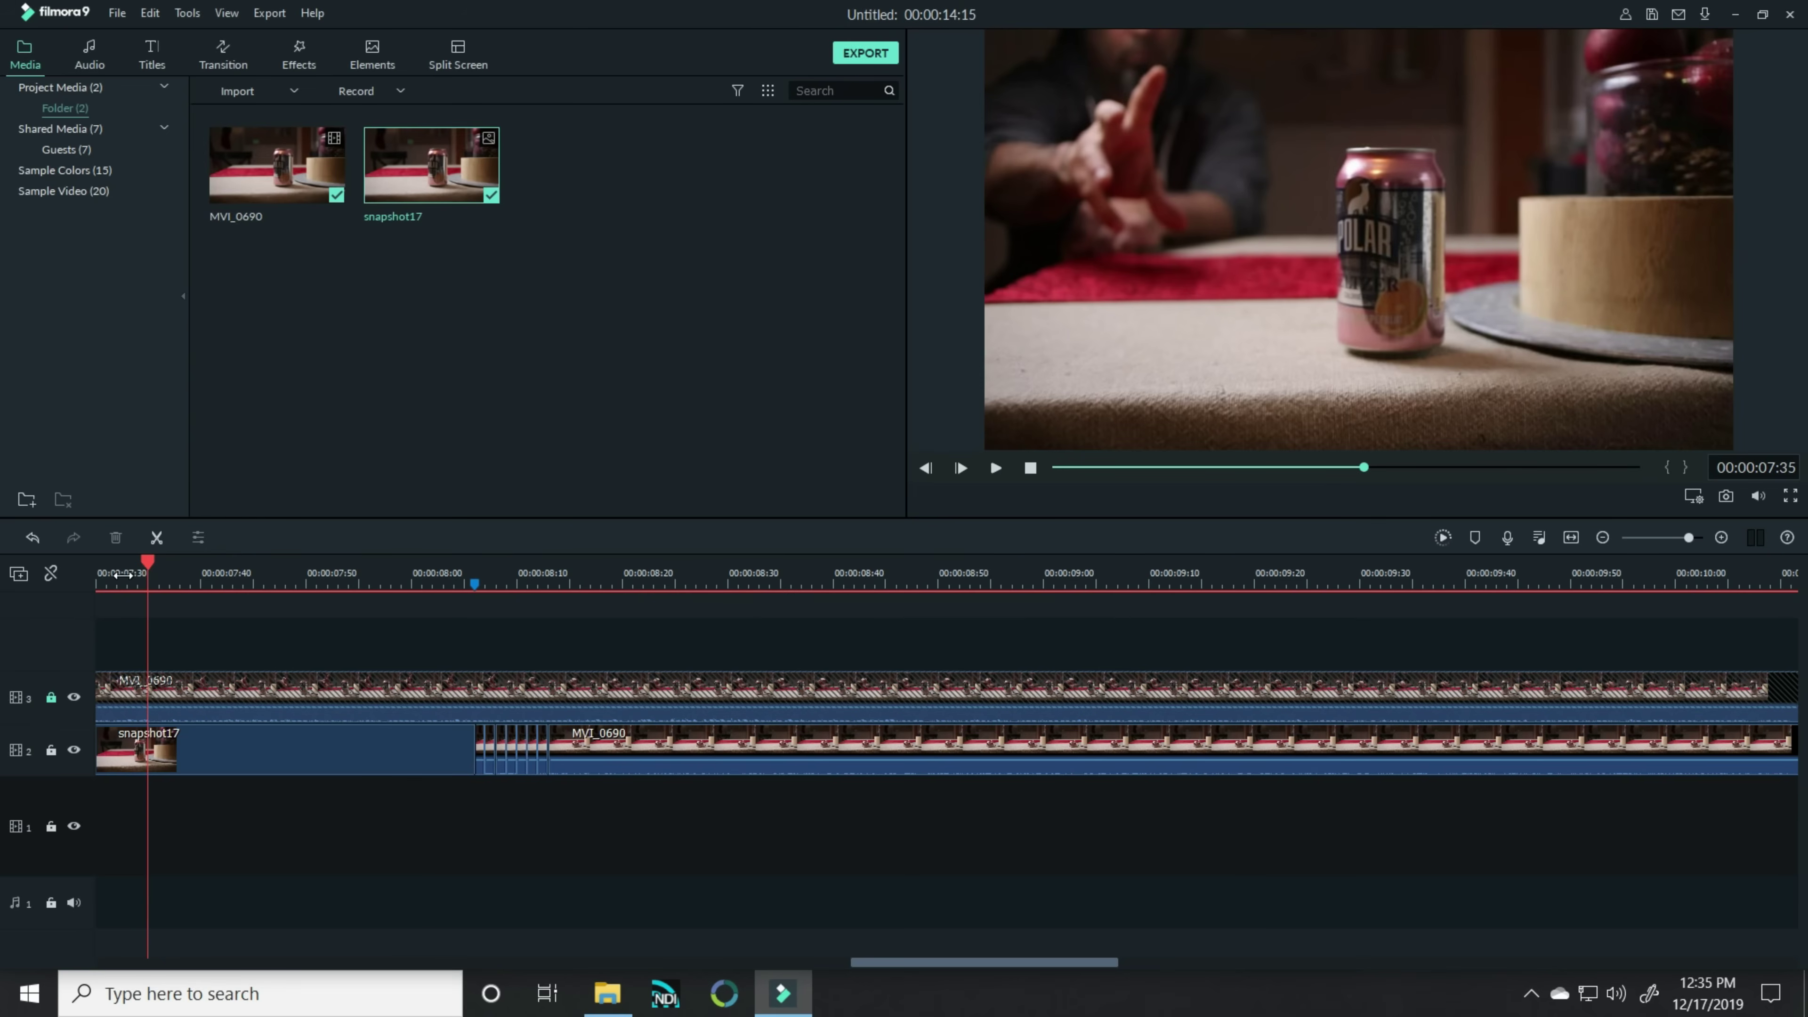
Step: Scrub through the gesture and open the track 2 crushed-can clip at 00:00:08:09 for editing
left_click(180, 566)
left_click_drag(191, 568, 598, 568)
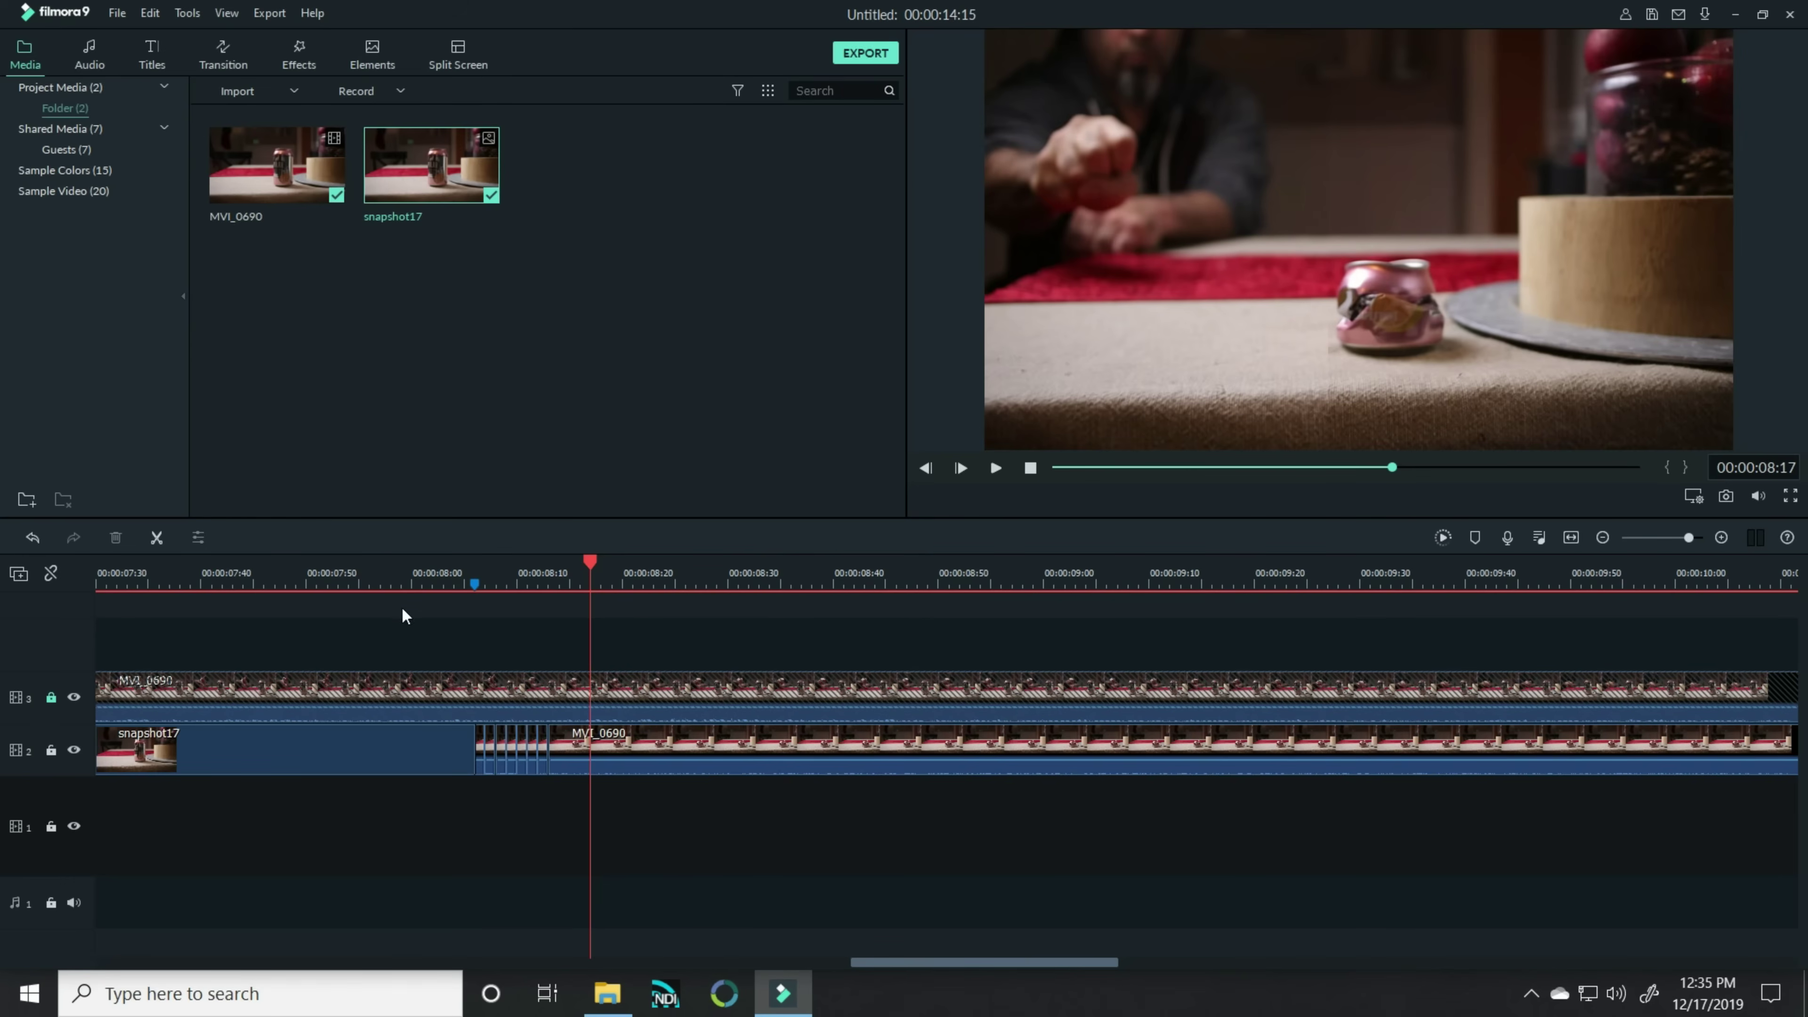
left_click(487, 569)
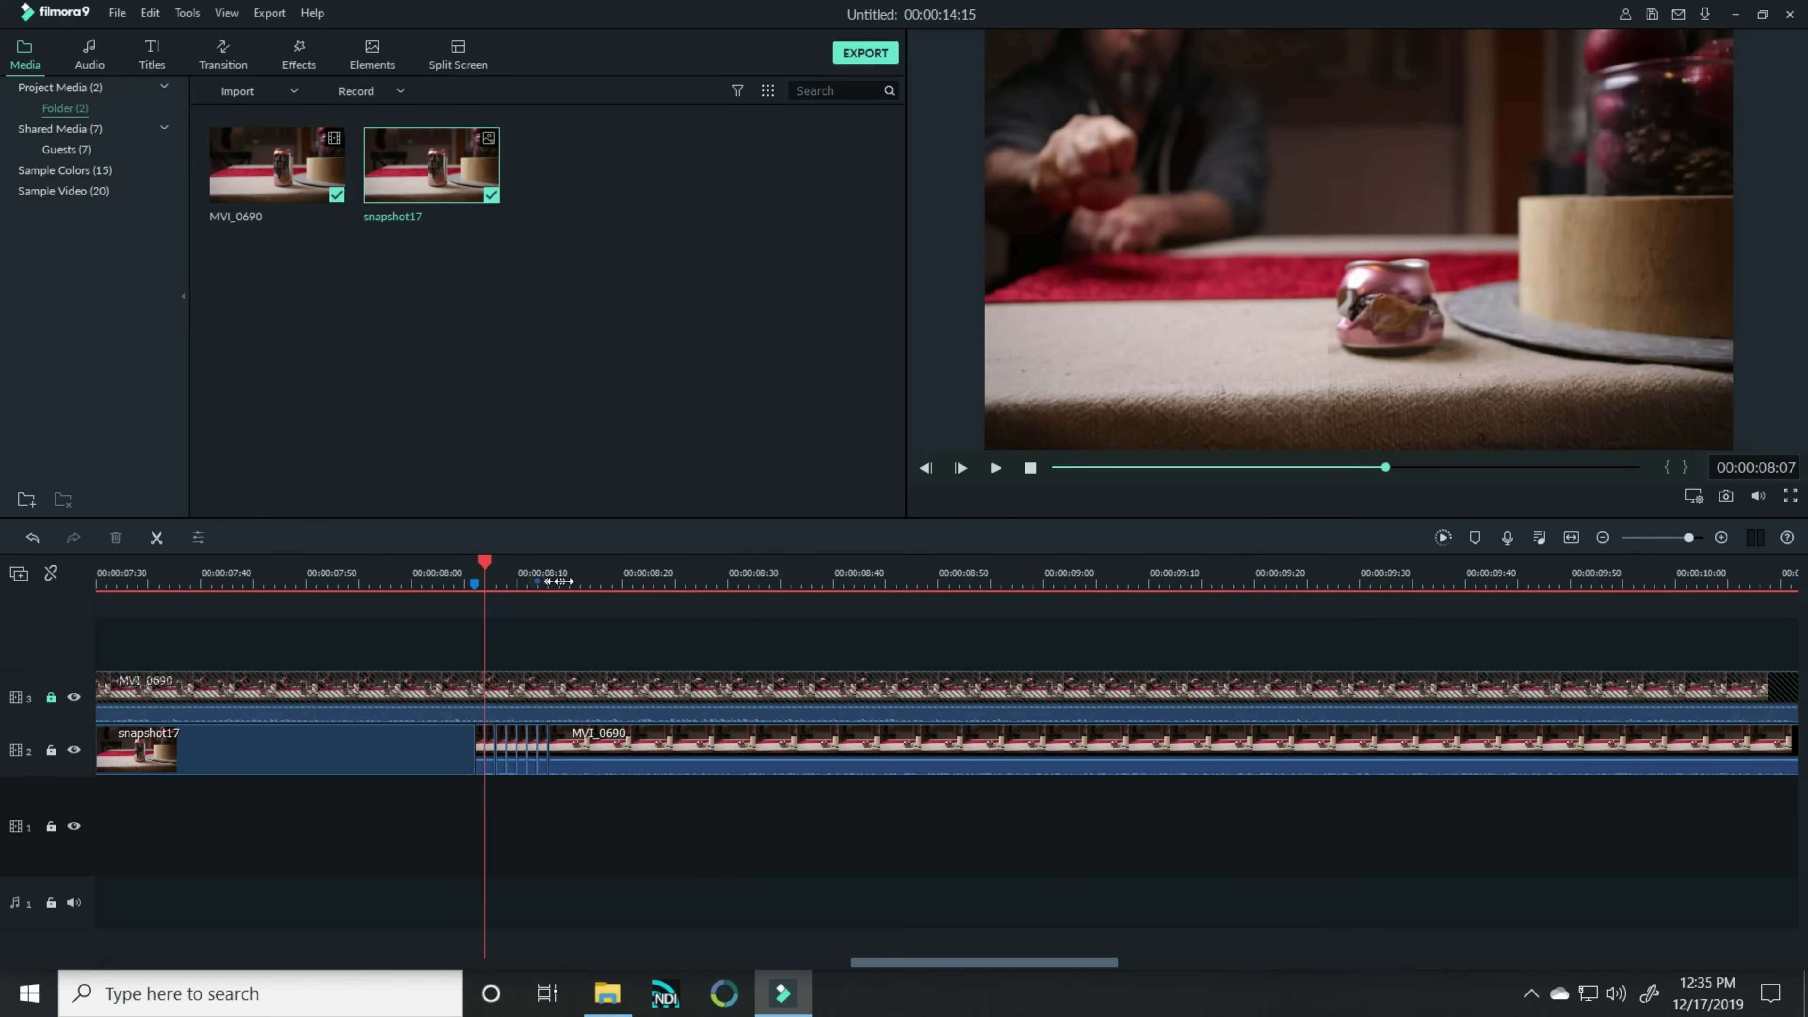
scroll(559, 582, "up", 2)
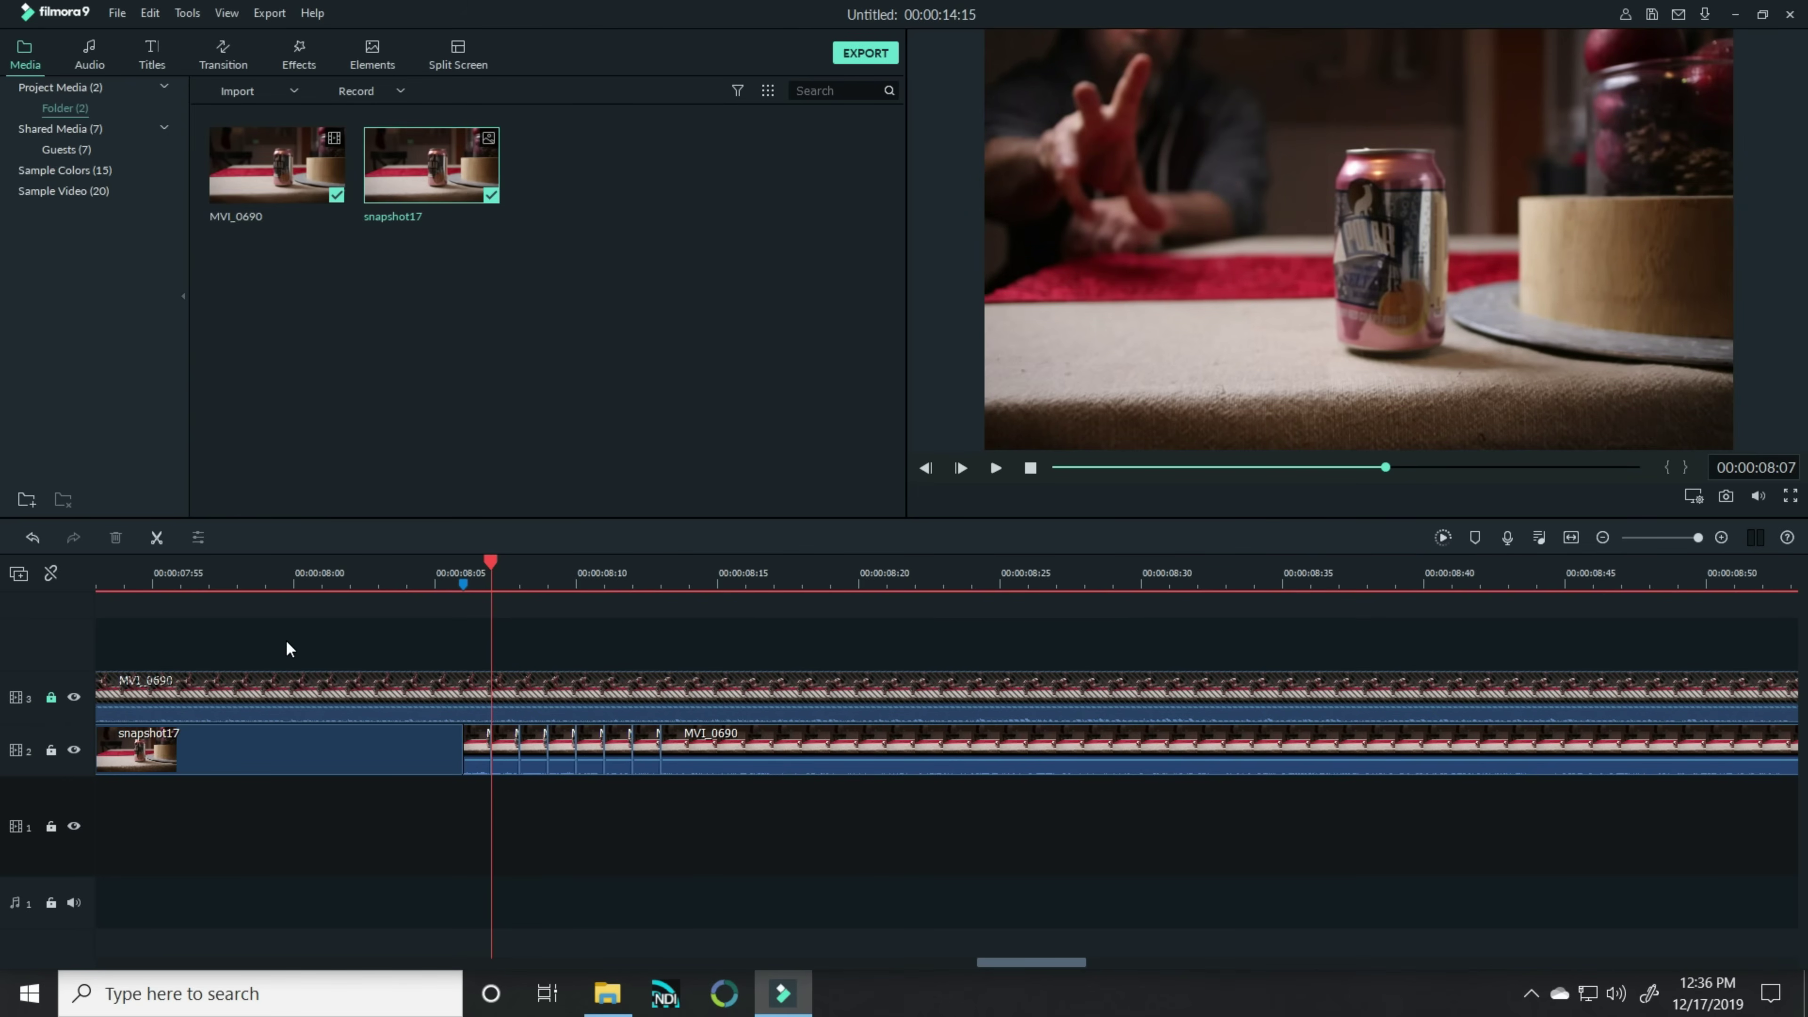
key("Right")
key("Right")
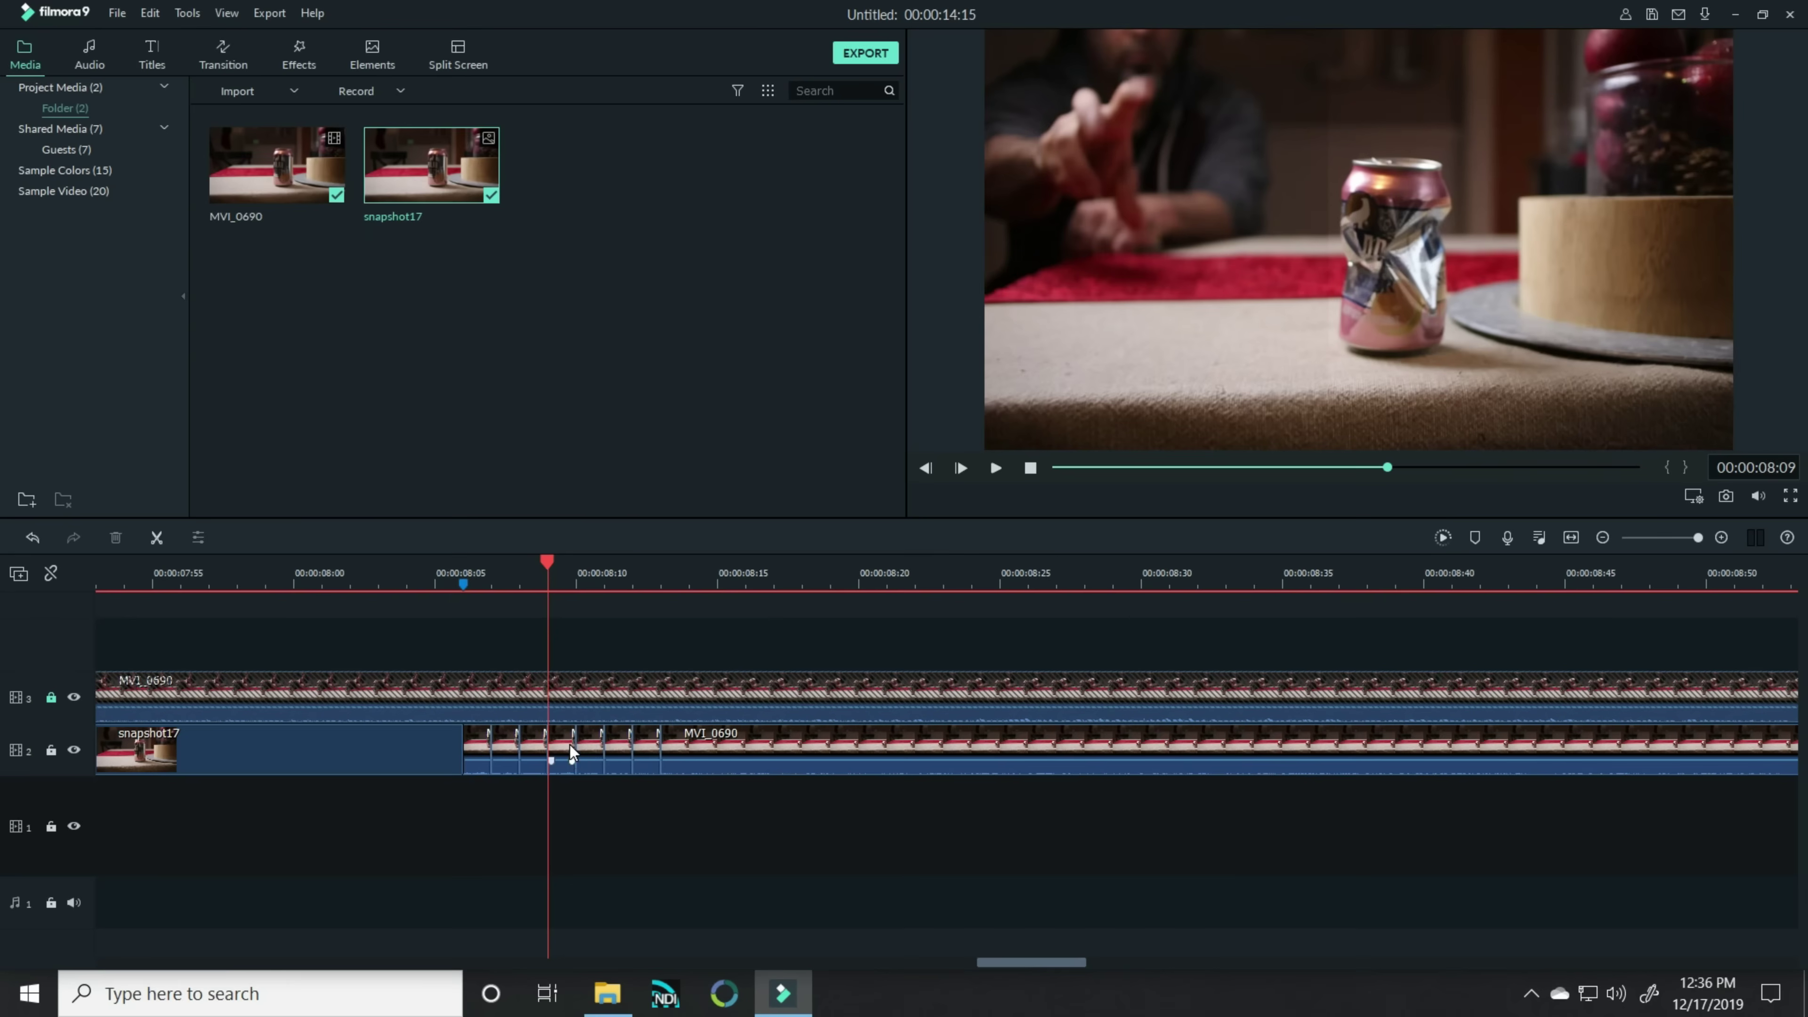
double_click(574, 743)
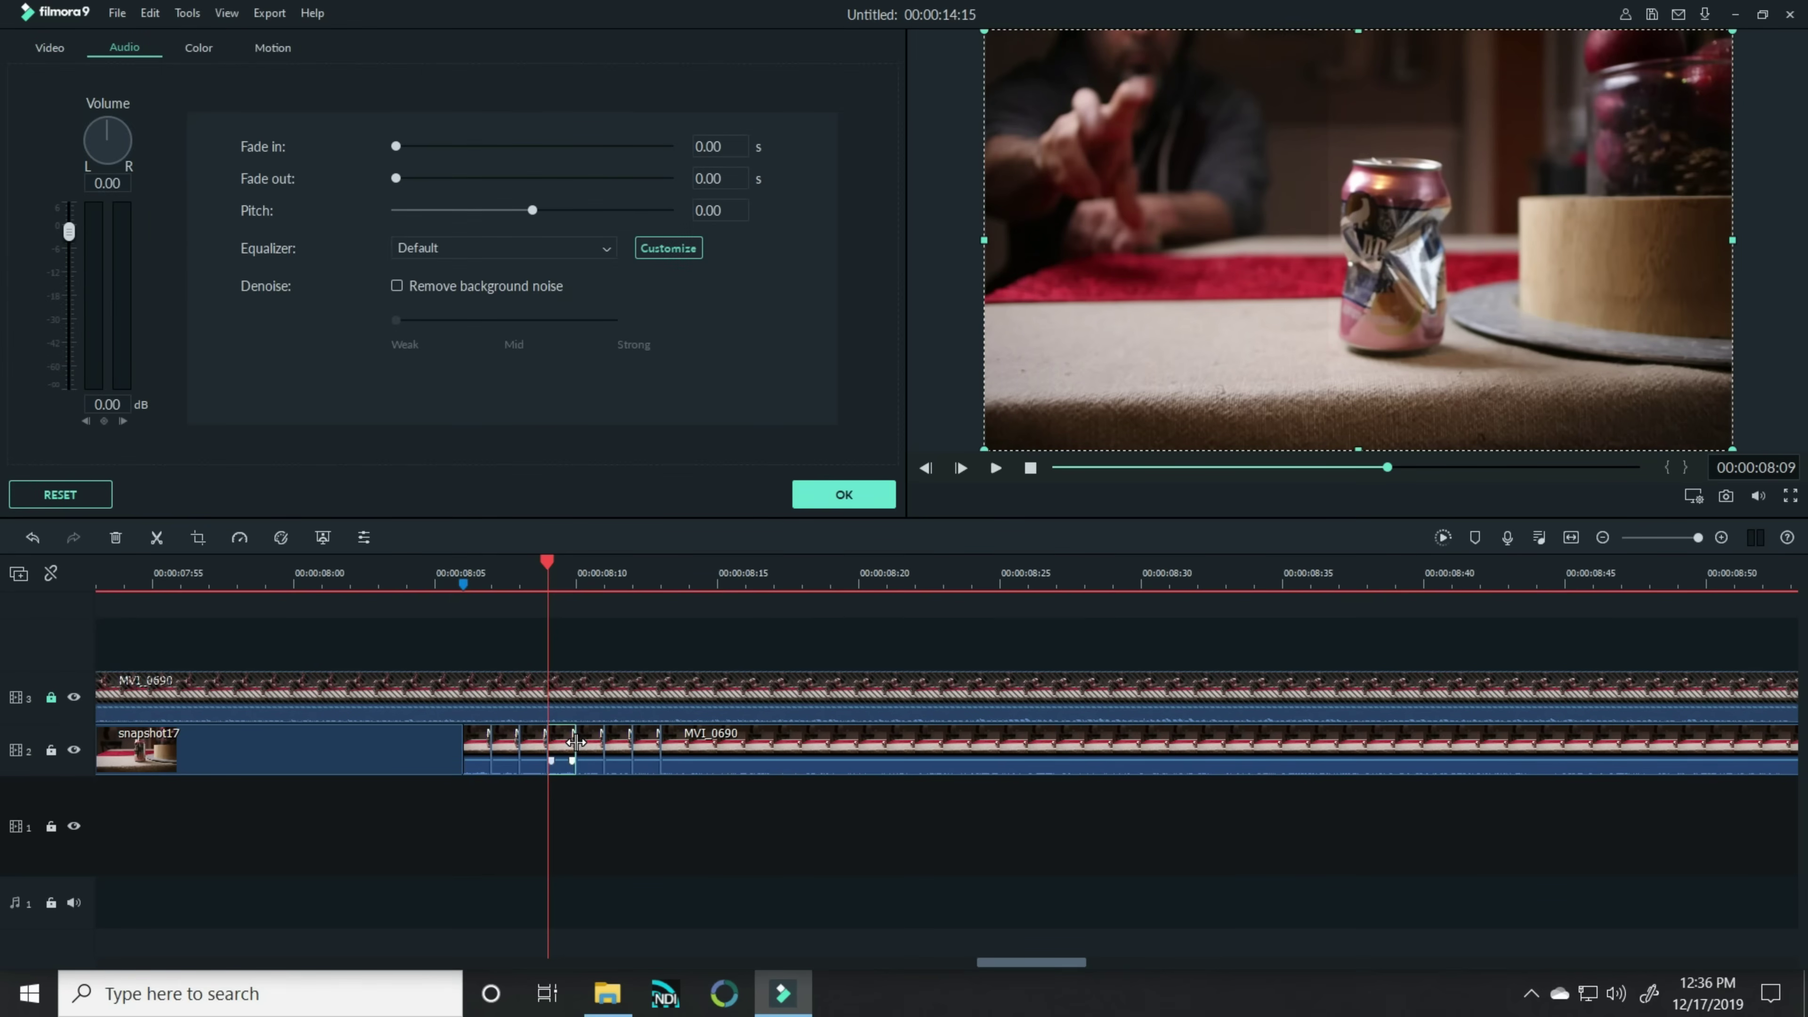
Step: Slightly lower the crushed-can clip's brightness in its Color settings and apply
left_click(206, 50)
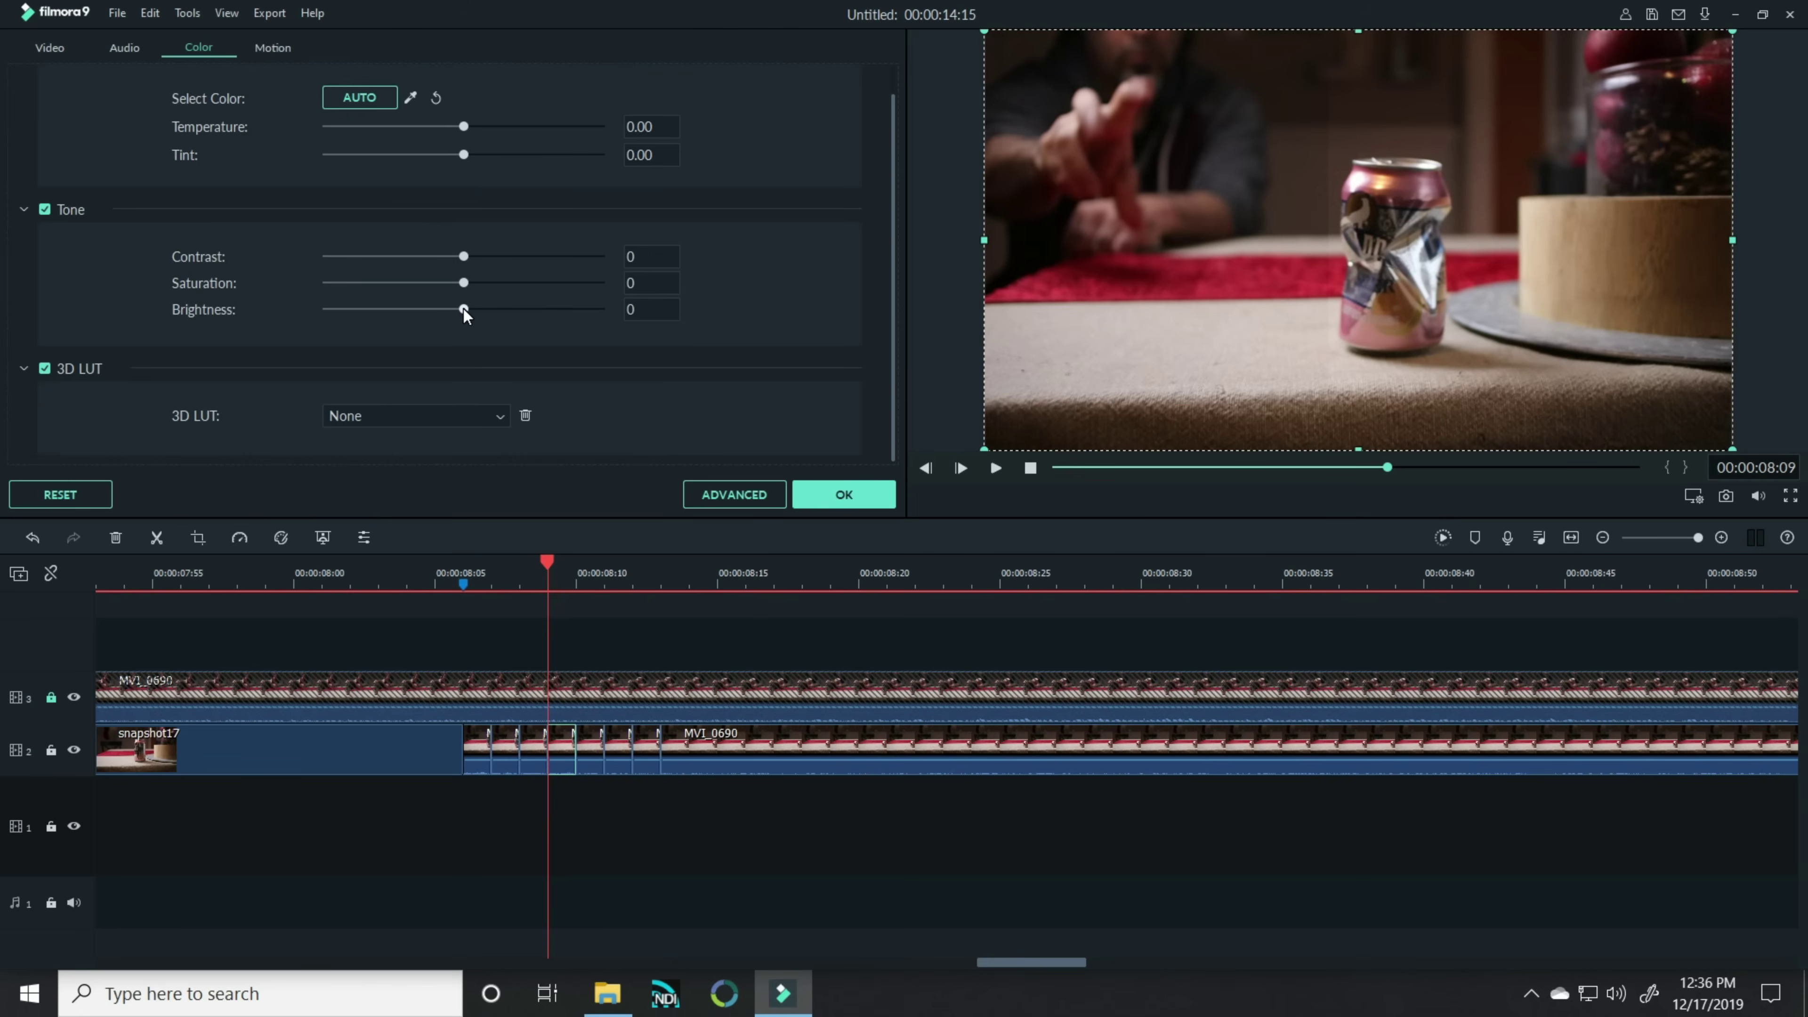
left_click_drag(463, 309, 459, 310)
left_click(826, 494)
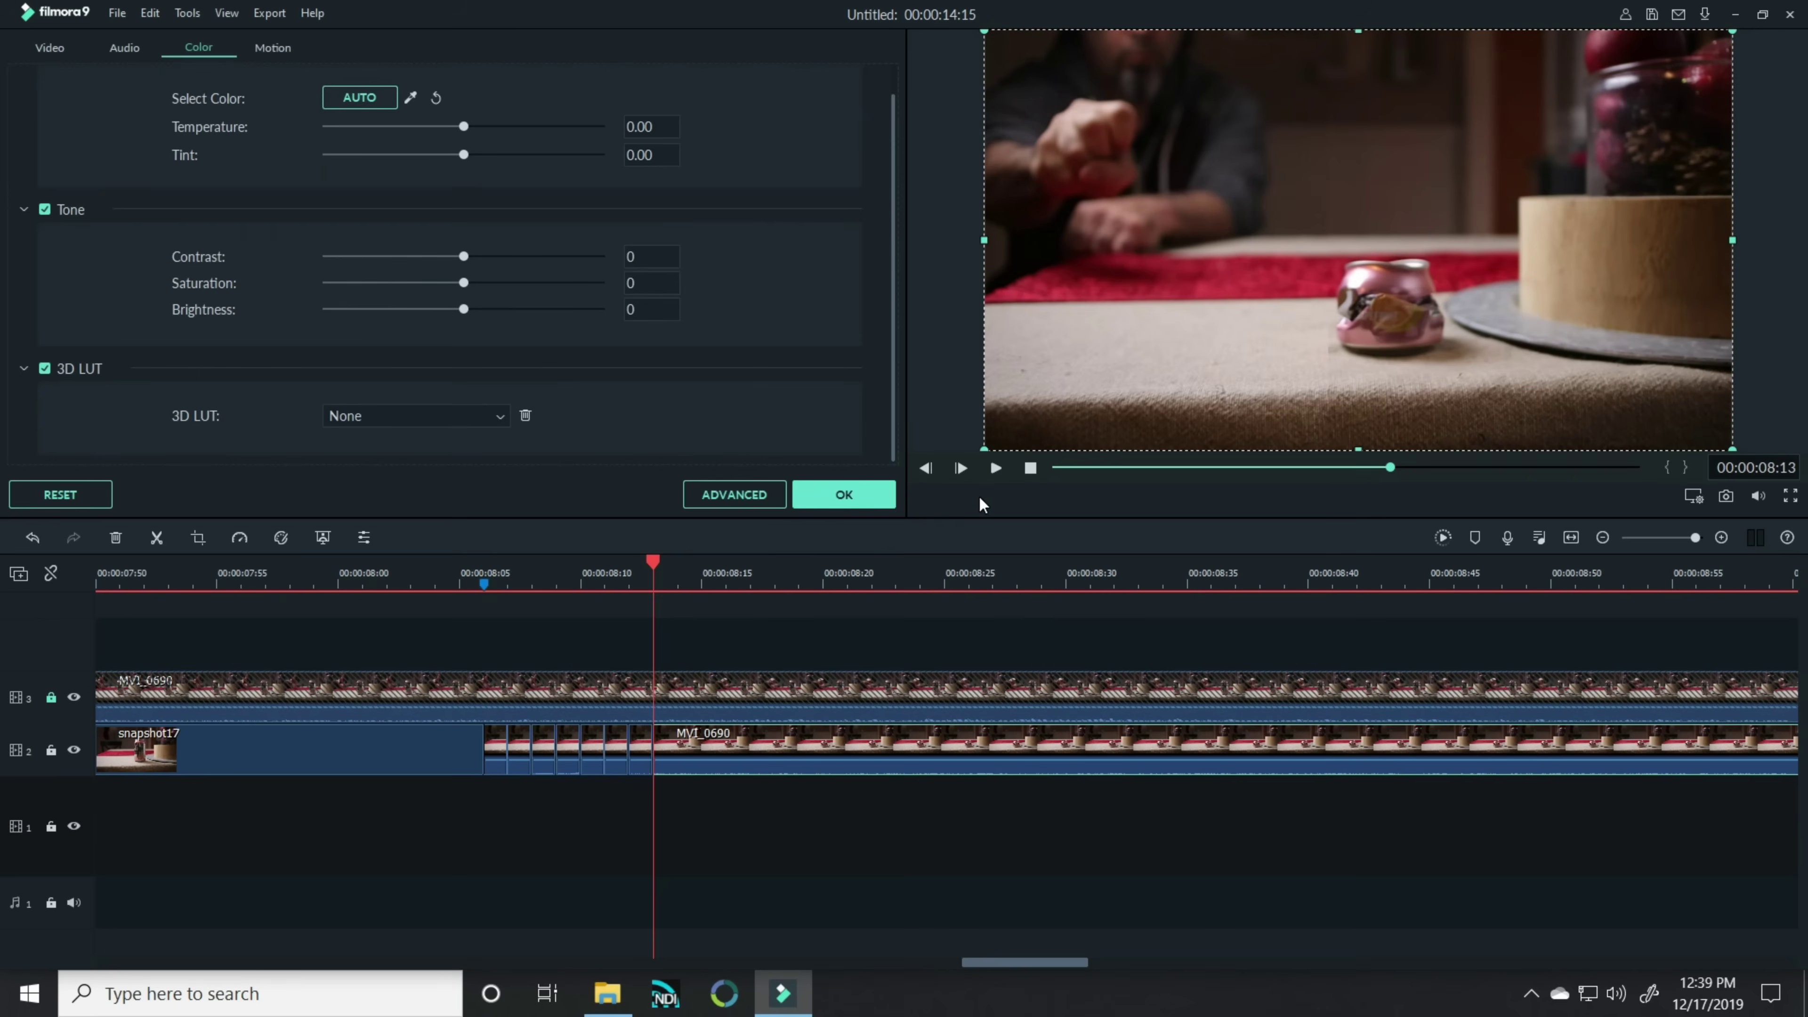
Step: Raise another can frame's contrast, keep its brightness near 0, and apply
left_click_drag(456, 254, 485, 254)
left_click_drag(462, 308, 456, 307)
left_click_drag(464, 308, 463, 308)
left_click(891, 501)
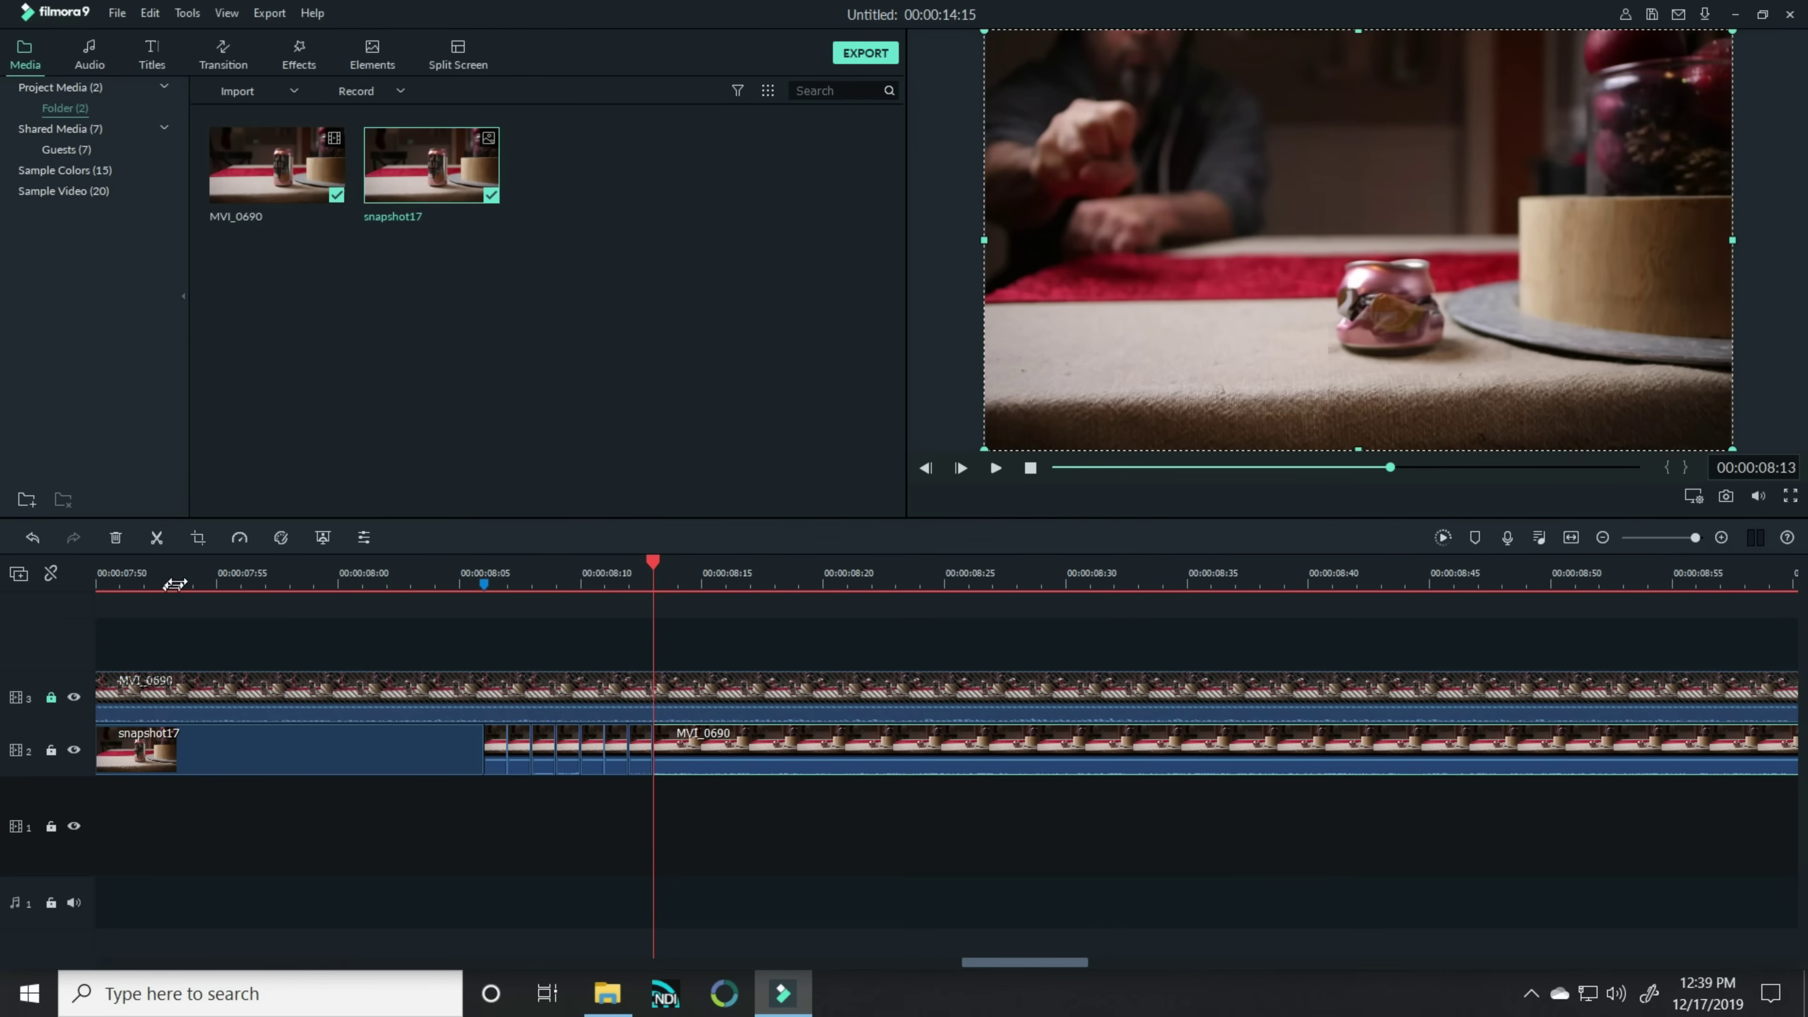
left_click(169, 579)
scroll(181, 578, "down", 3)
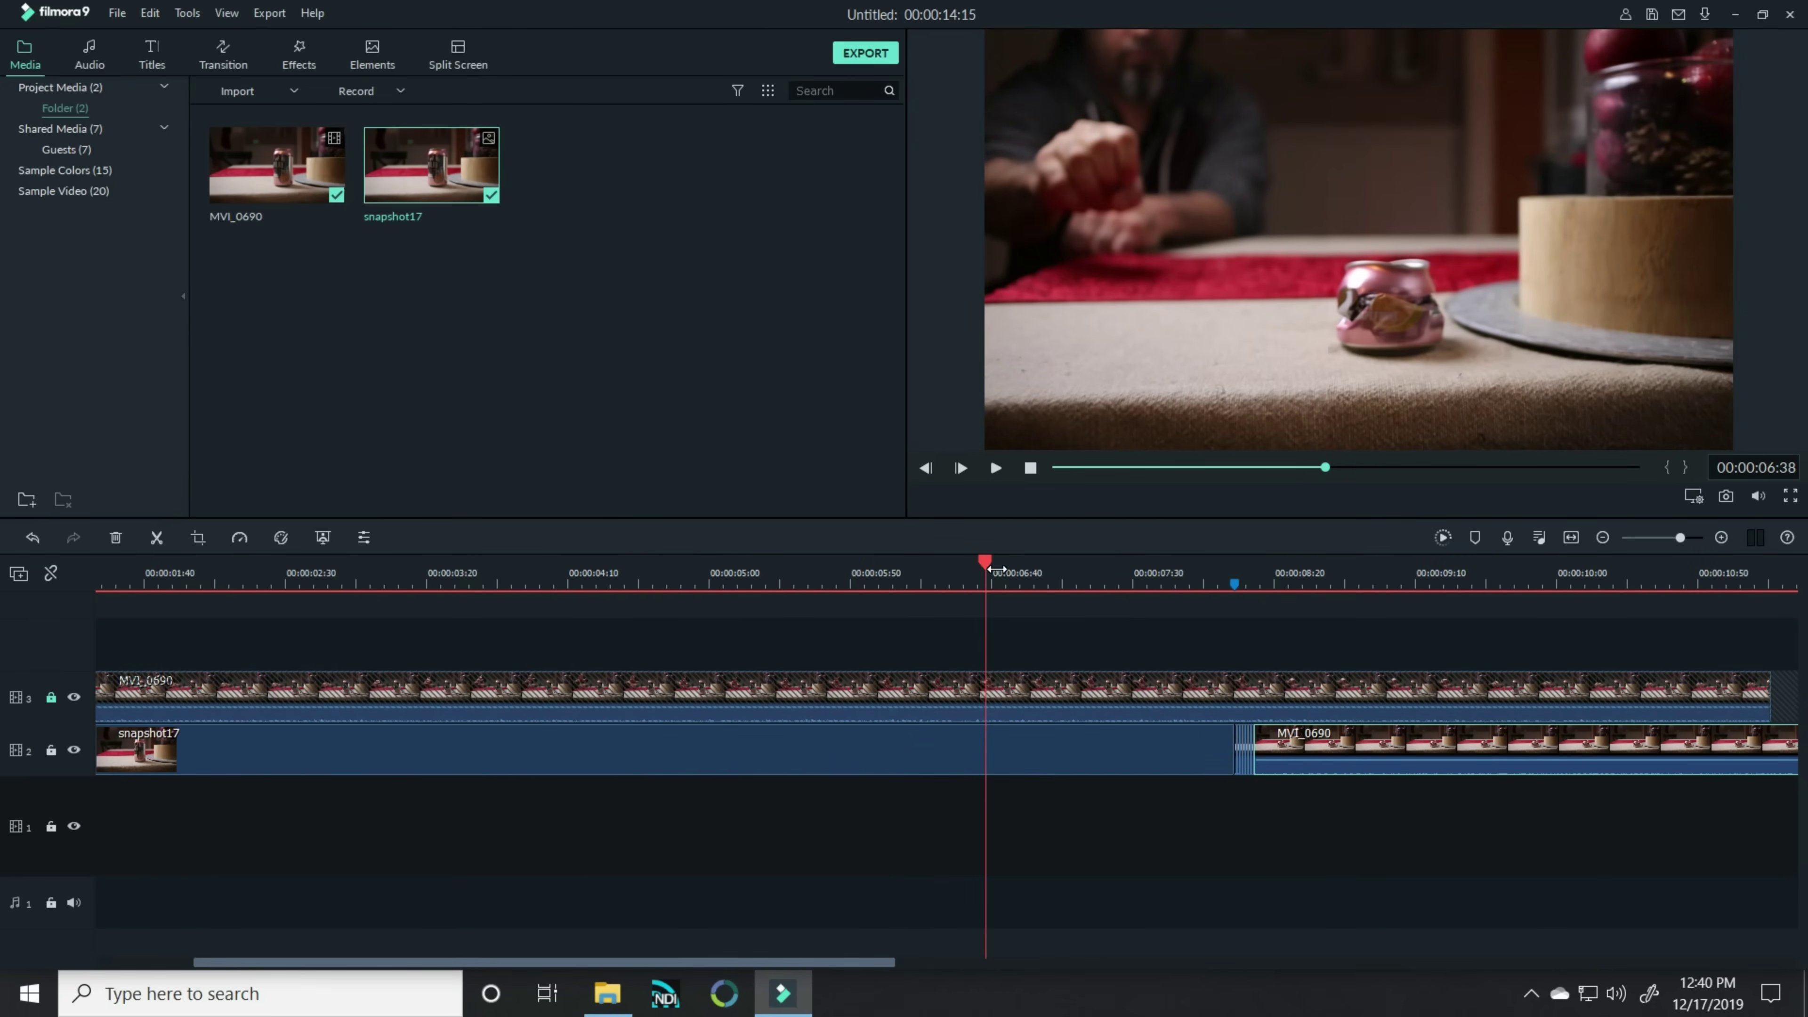
left_click(995, 577)
key("space")
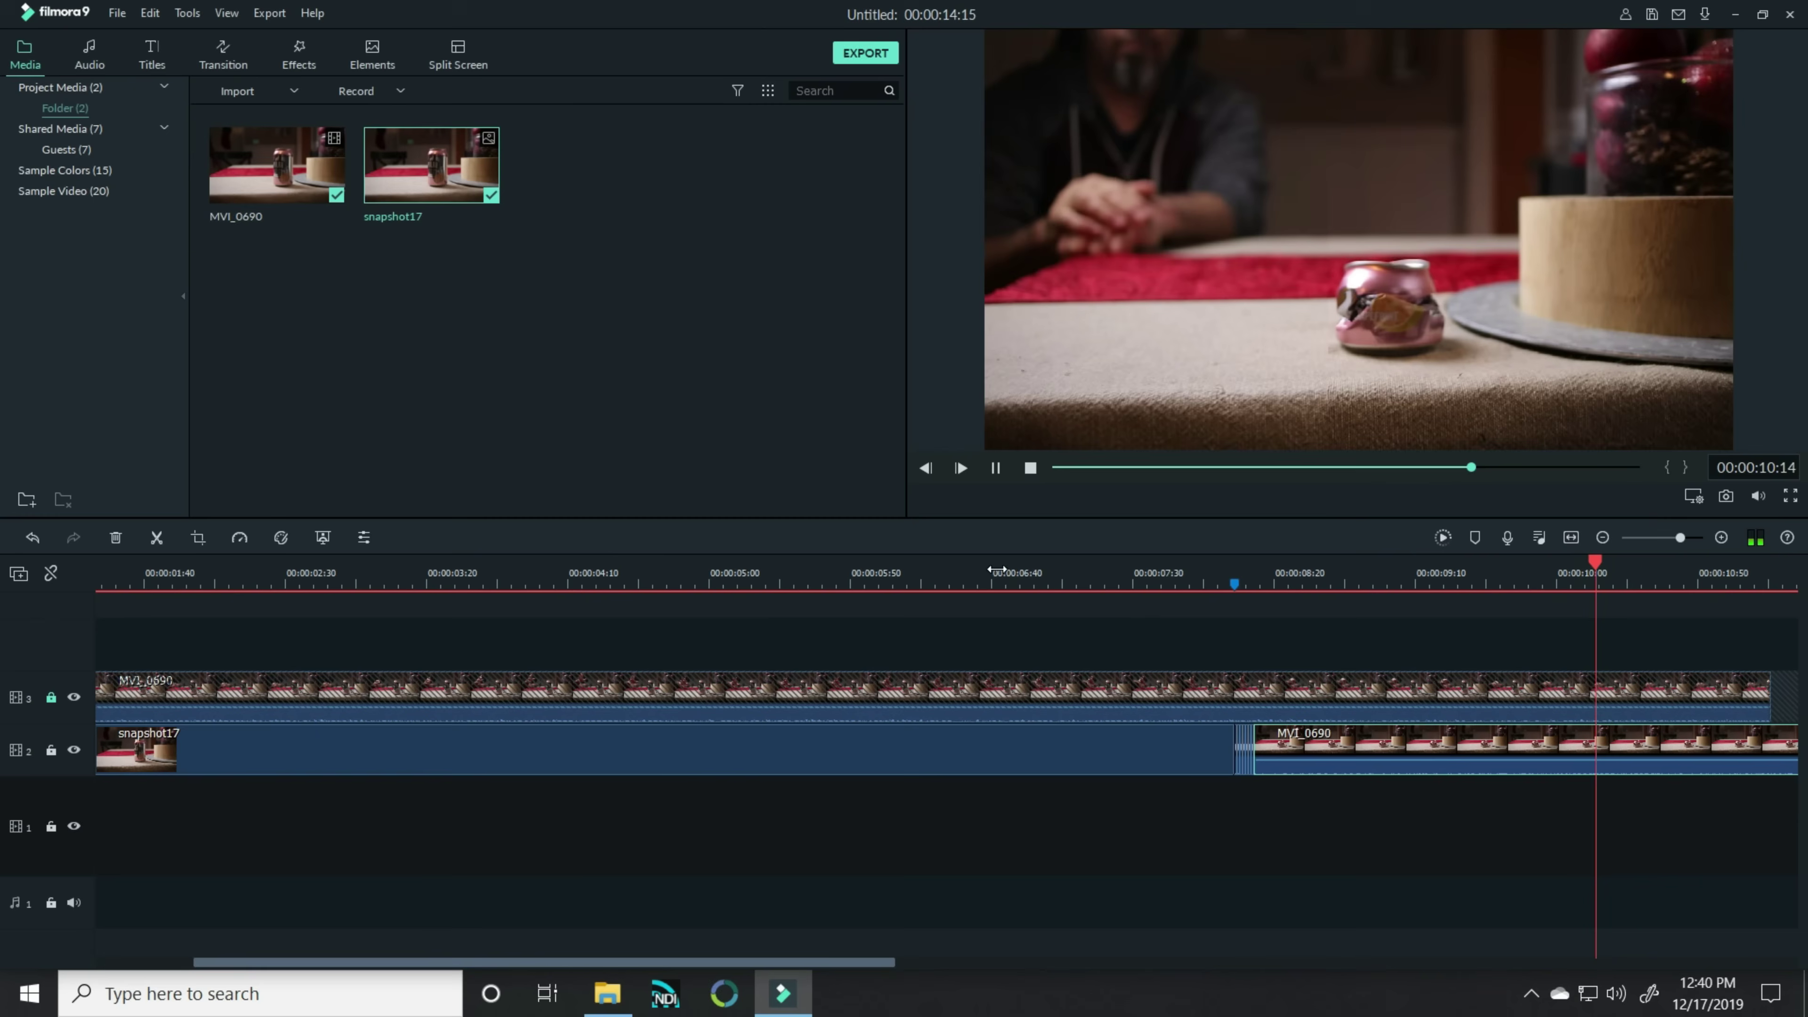
key("space")
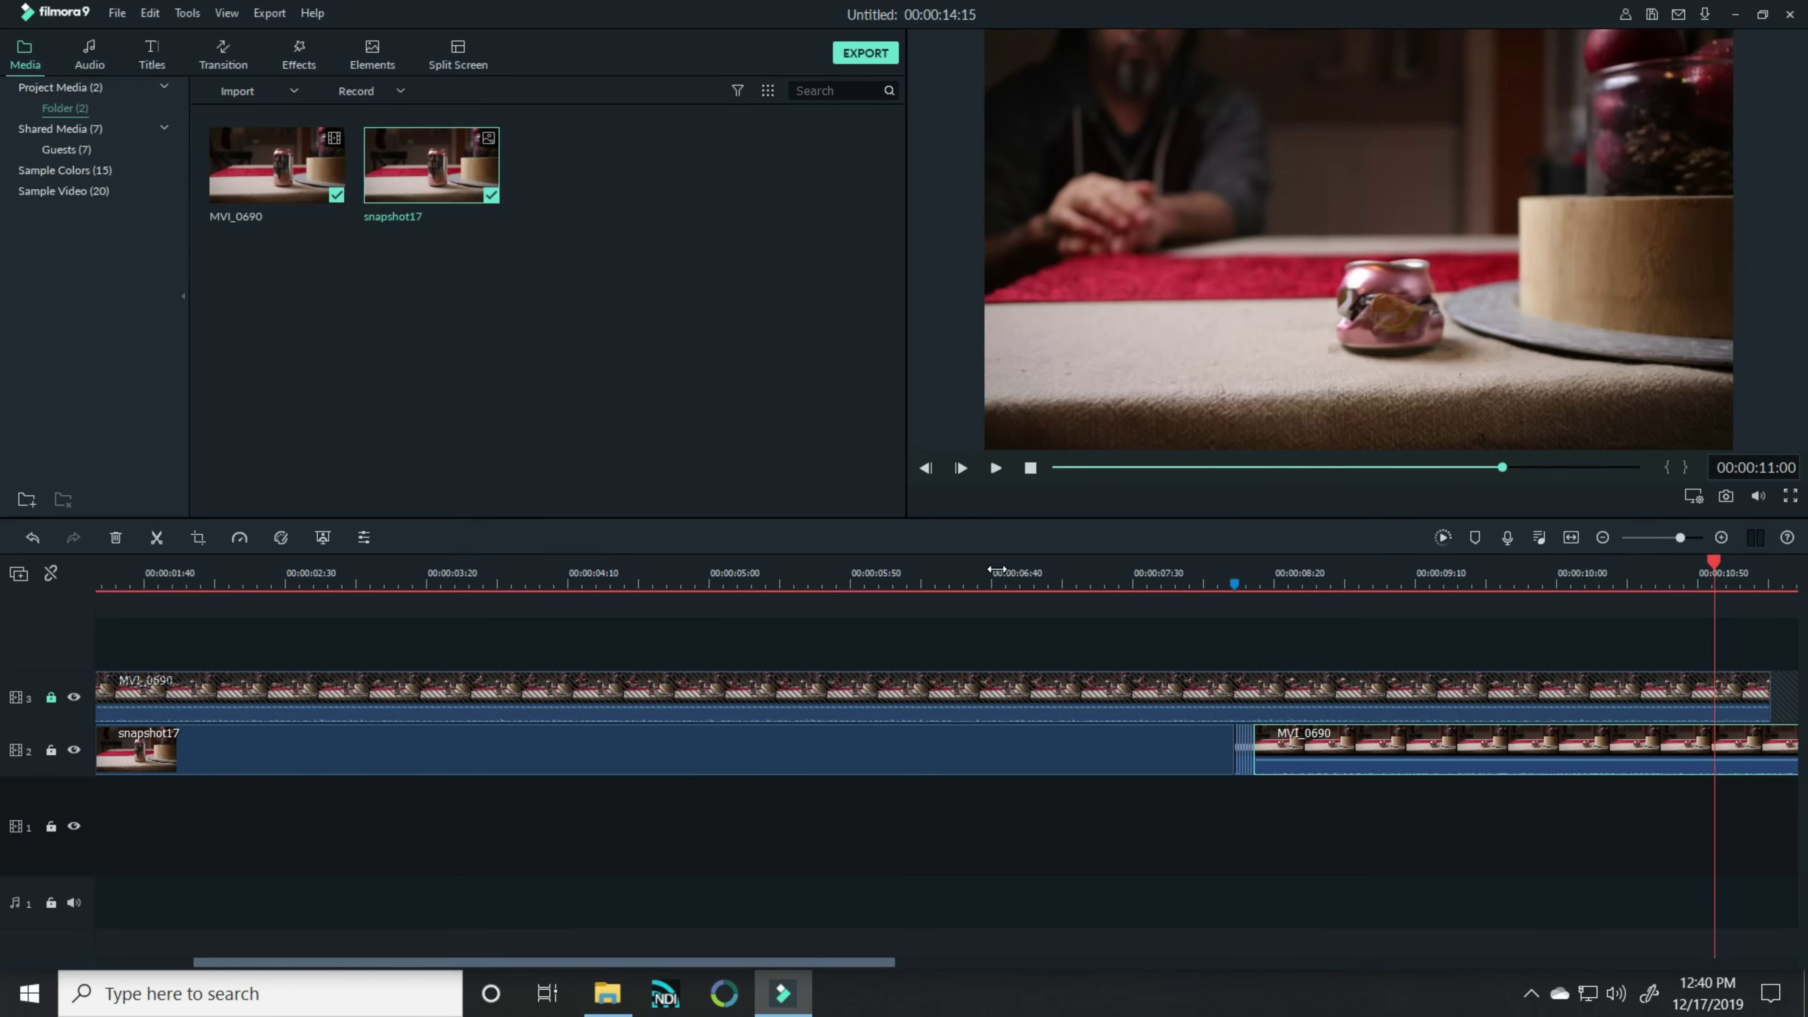